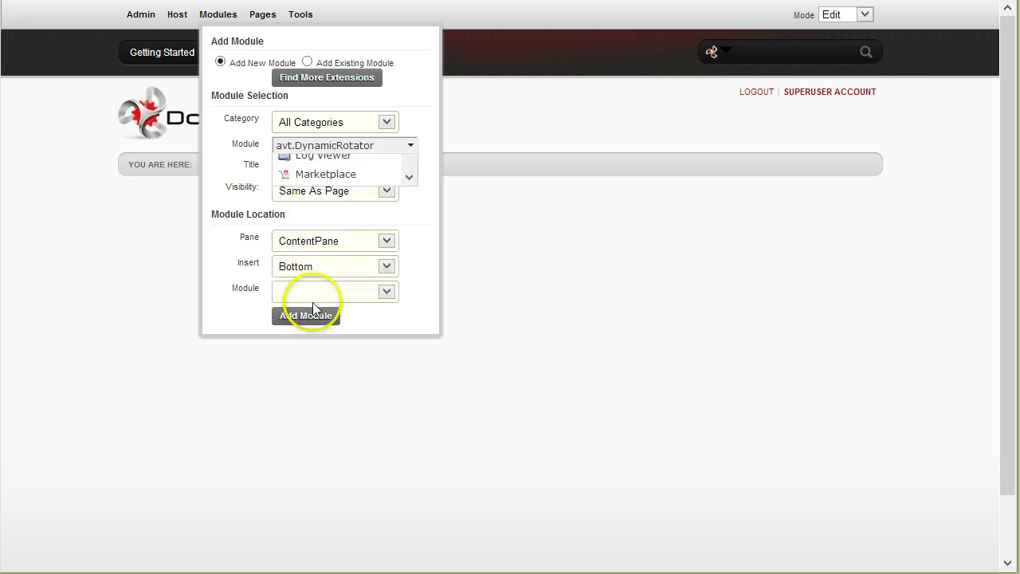
- Add the avt.DynamicRotator module to the bottom of the page's ContentPane and create its first slide
{"action": "left_click", "coordinate": [312, 312]}
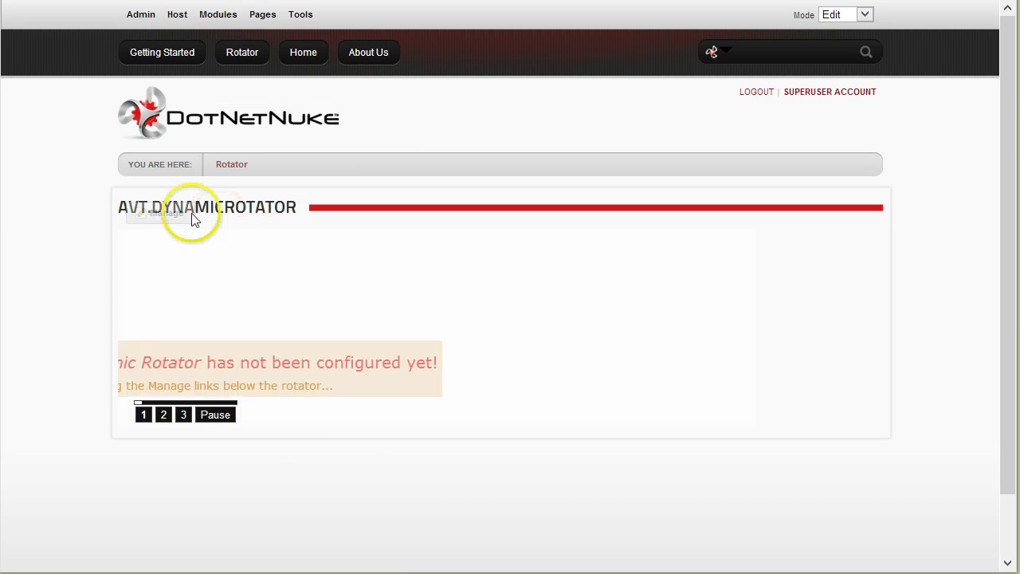
{"action": "mouse_move", "coordinate": [183, 216]}
{"action": "left_click", "coordinate": [195, 266]}
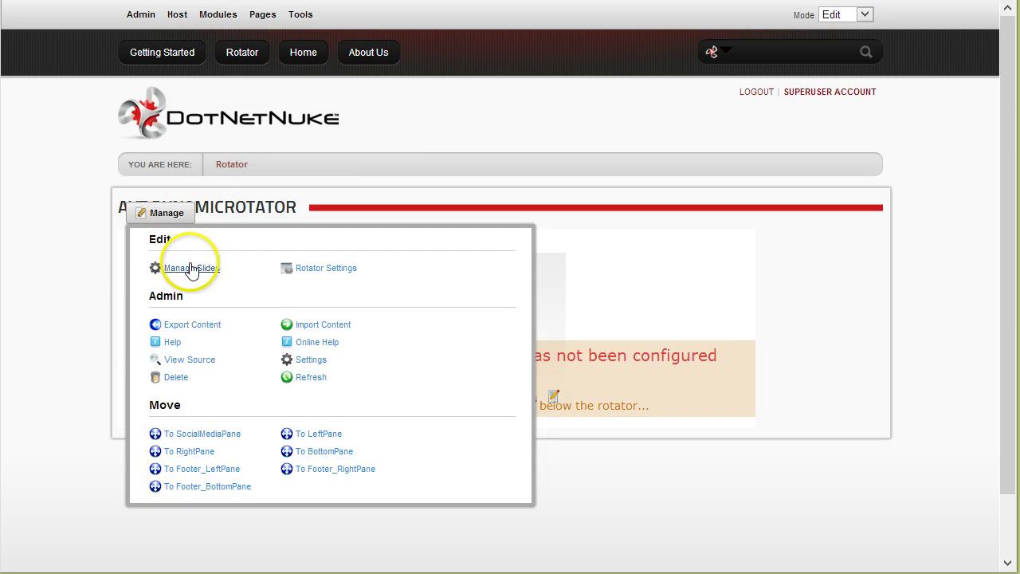
{"action": "left_click", "coordinate": [163, 96]}
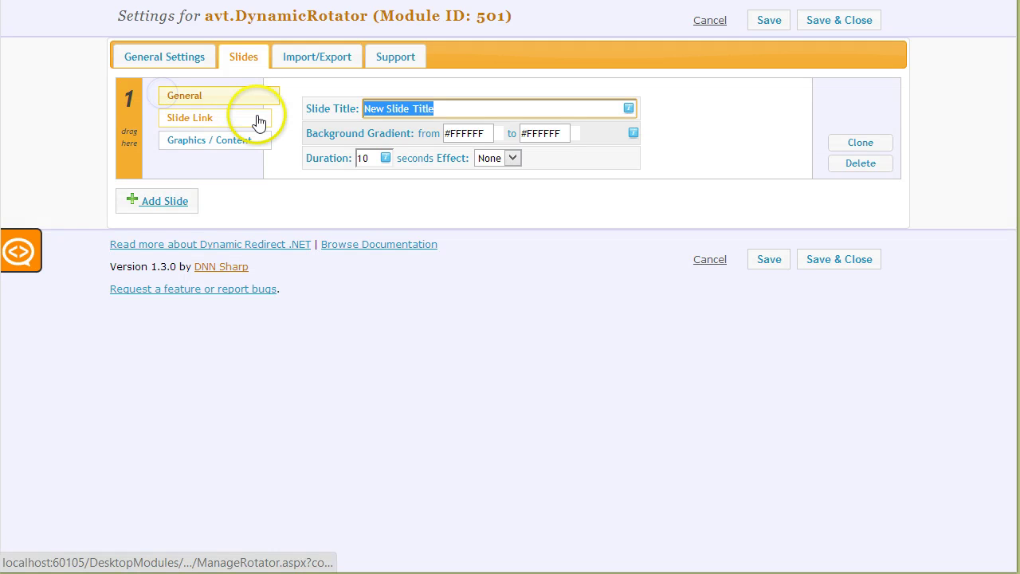
- Add a text object to the slide's graphics and content, with the text "Hello [User:FirstName]"
{"action": "left_click", "coordinate": [204, 140]}
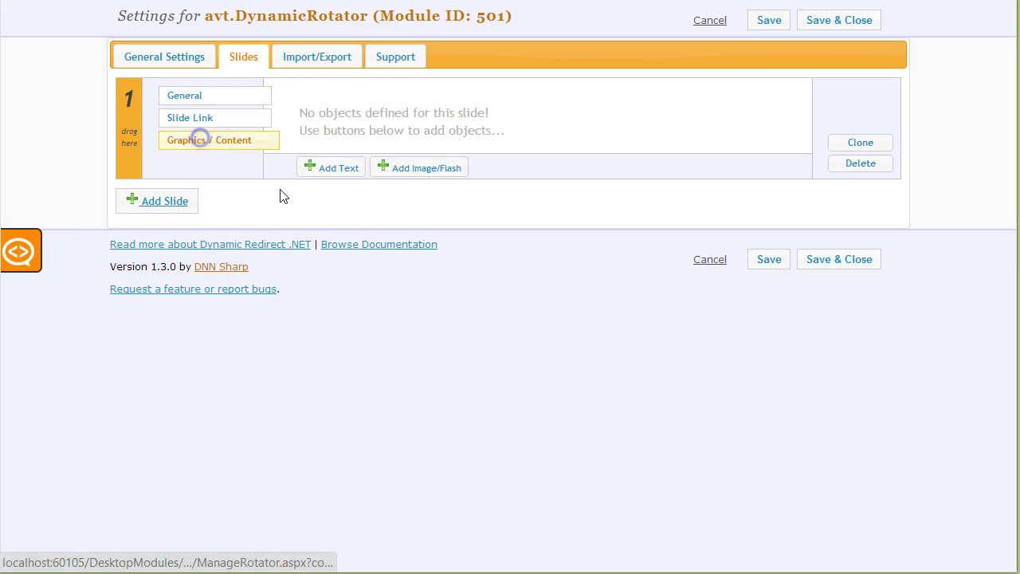
{"action": "left_click", "coordinate": [323, 166]}
{"action": "left_click", "coordinate": [599, 317]}
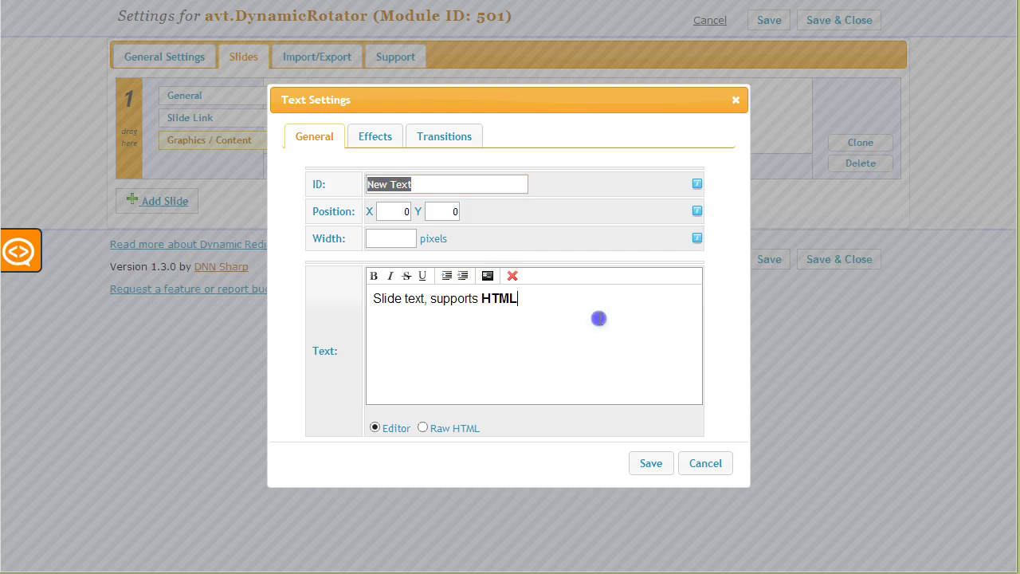
{"action": "key", "text": "ctrl+a"}
{"action": "type", "text": "He"}
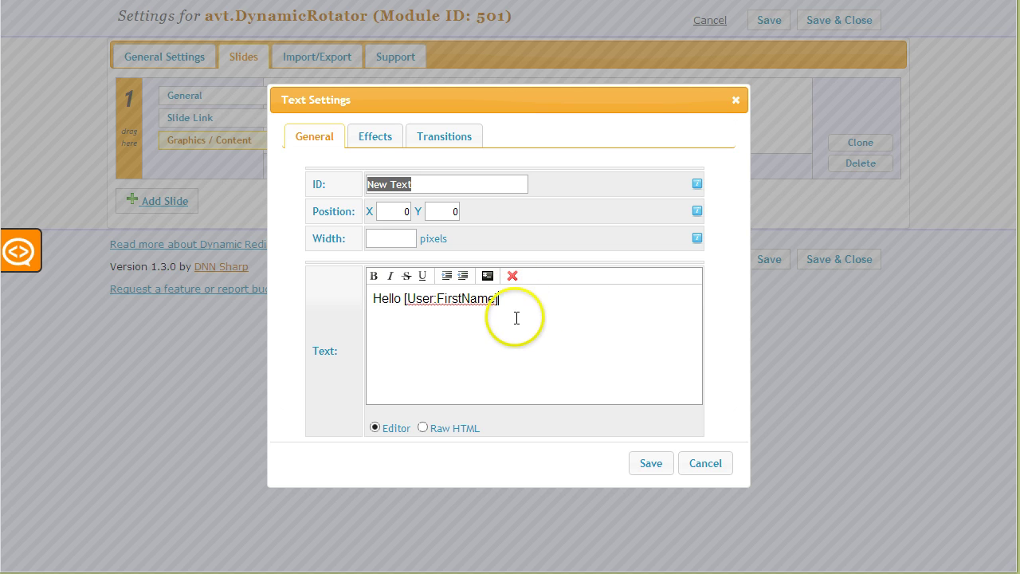
- Set the text's appear transition to None and save it, closing the rotator's slide settings with the changes kept
{"action": "left_click", "coordinate": [420, 138]}
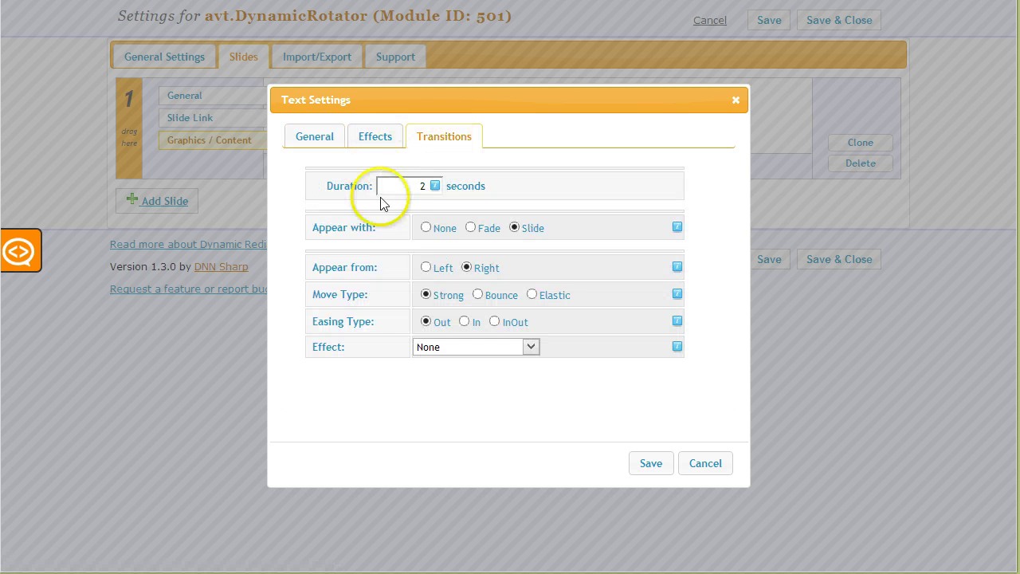
{"action": "left_click", "coordinate": [427, 229]}
{"action": "left_click", "coordinate": [635, 462]}
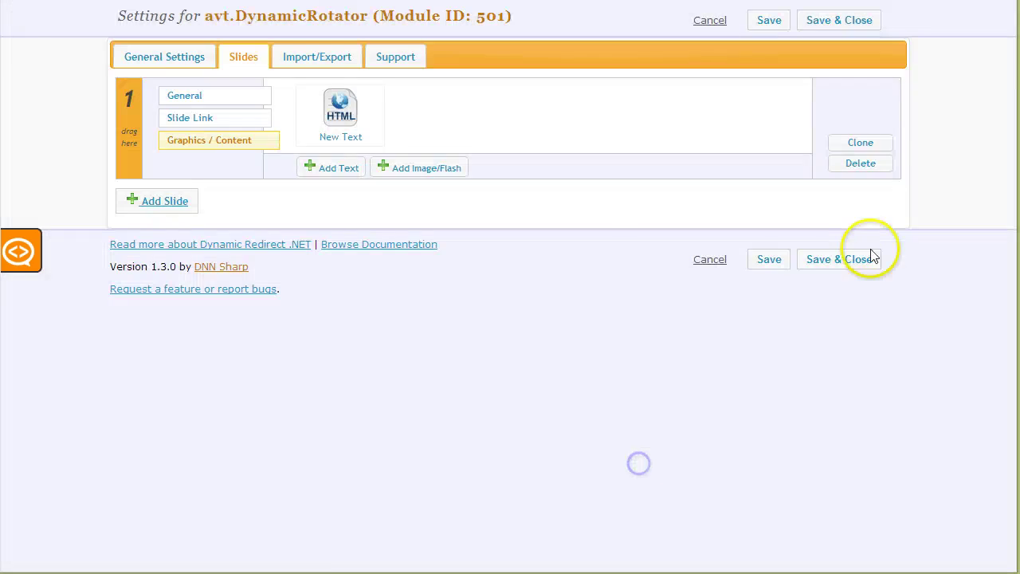
{"action": "left_click", "coordinate": [870, 255]}
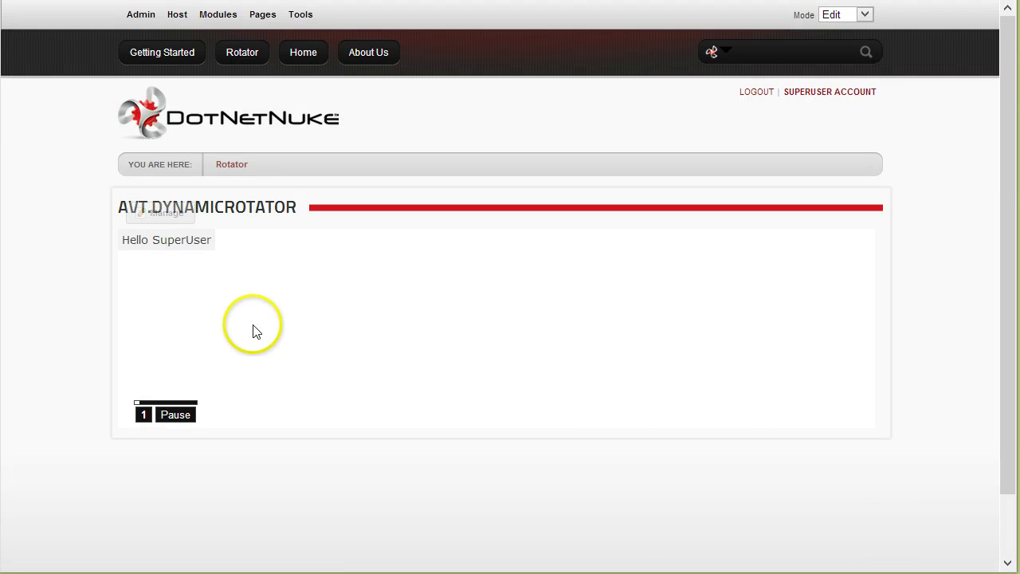
- Examine the personalized greeting on the rotator slide and how the first-name token is rendered
{"action": "left_click", "coordinate": [199, 239]}
{"action": "left_click", "coordinate": [553, 512]}
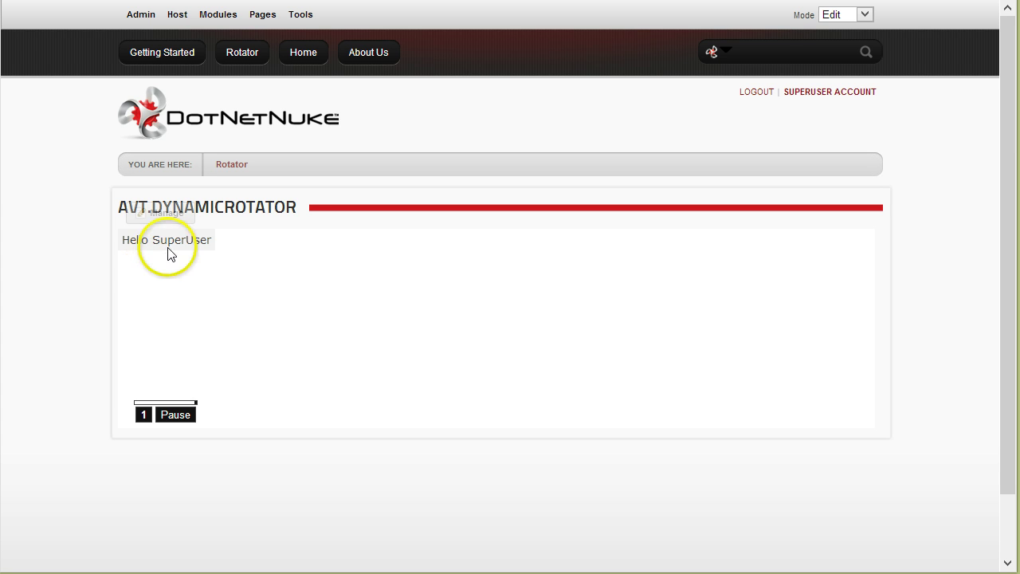
{"action": "mouse_move", "coordinate": [231, 252]}
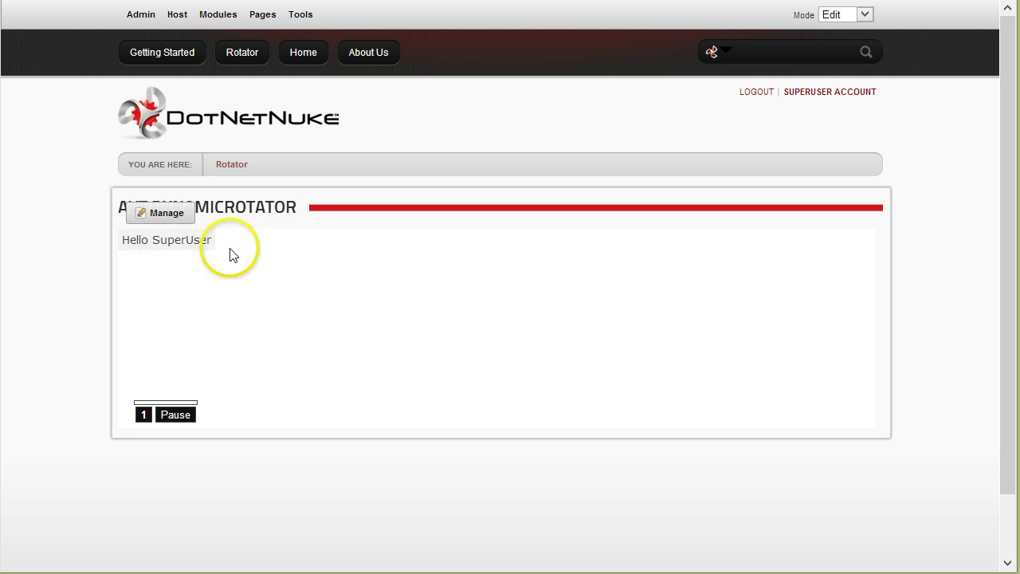
{"action": "double_click", "coordinate": [189, 241]}
{"action": "left_click", "coordinate": [301, 474]}
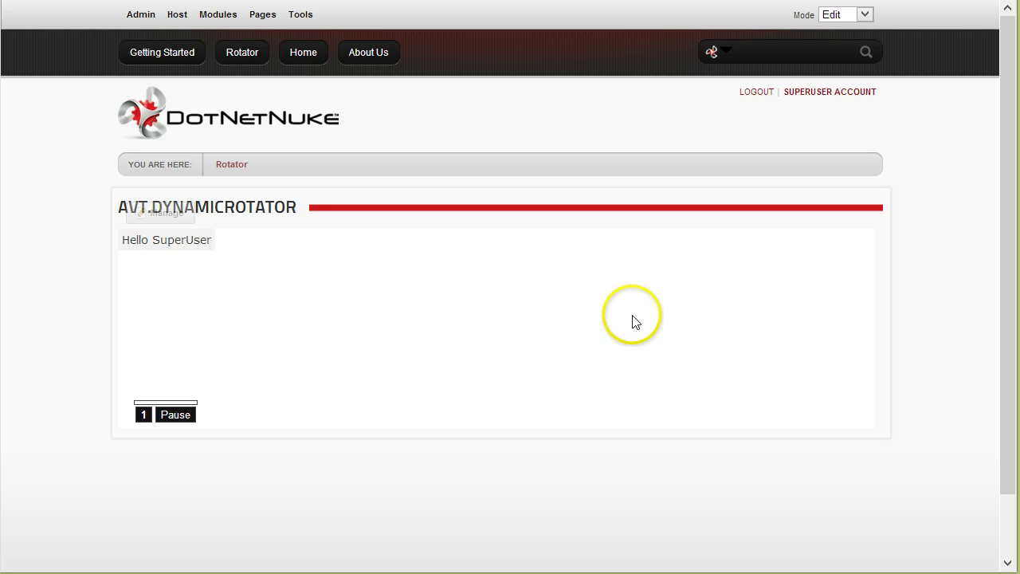
{"action": "double_click", "coordinate": [201, 241]}
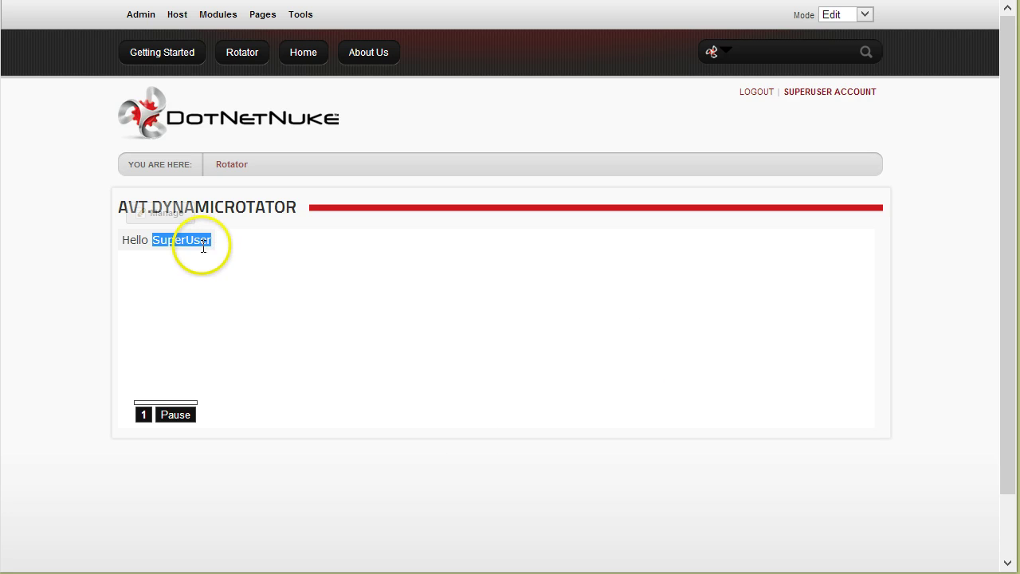
{"action": "left_click", "coordinate": [90, 291]}
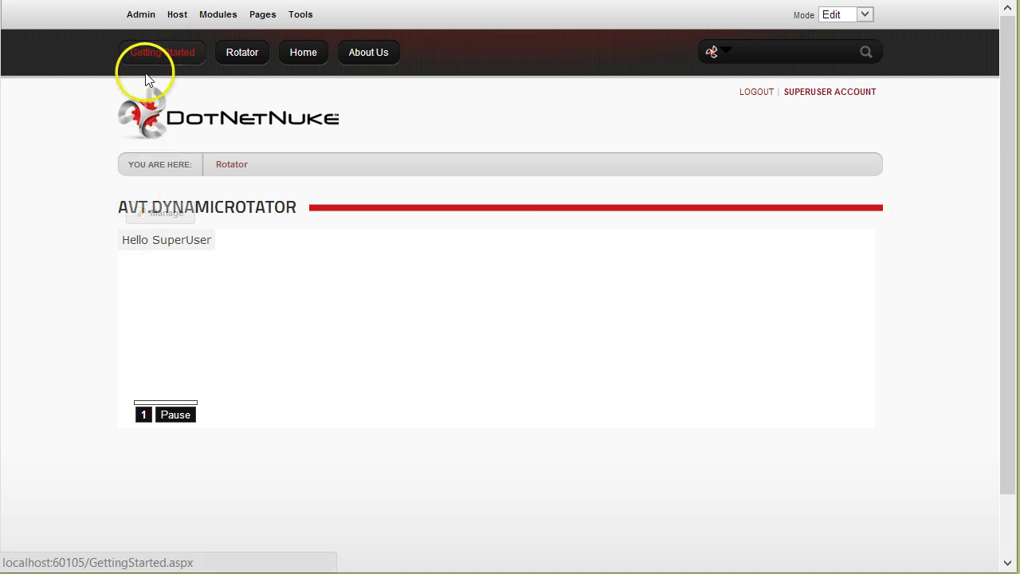
- Add the avt.MyTokens module from All Categories to the bottom of the page's ContentPane
{"action": "left_click", "coordinate": [142, 16]}
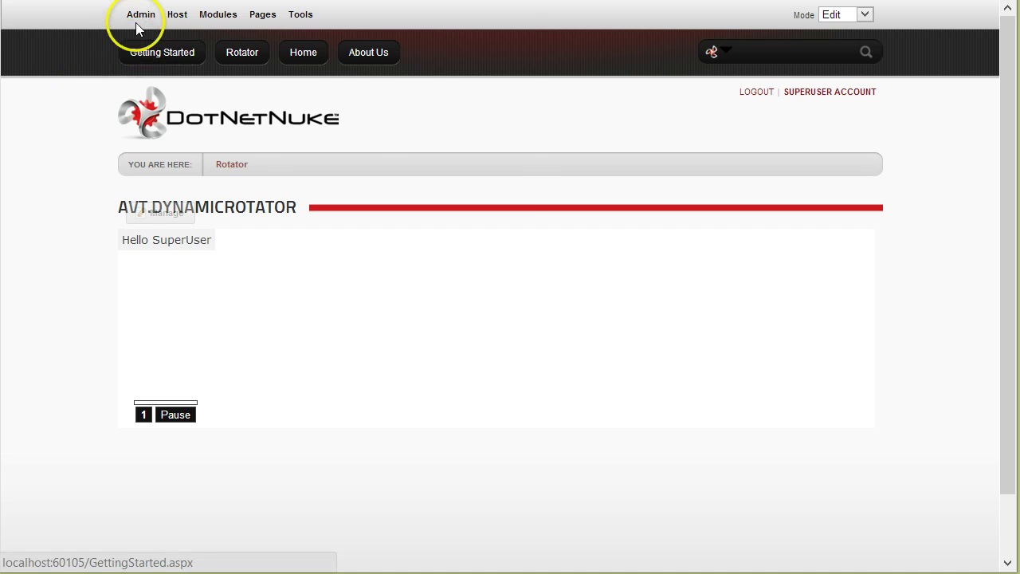
{"action": "mouse_move", "coordinate": [142, 21]}
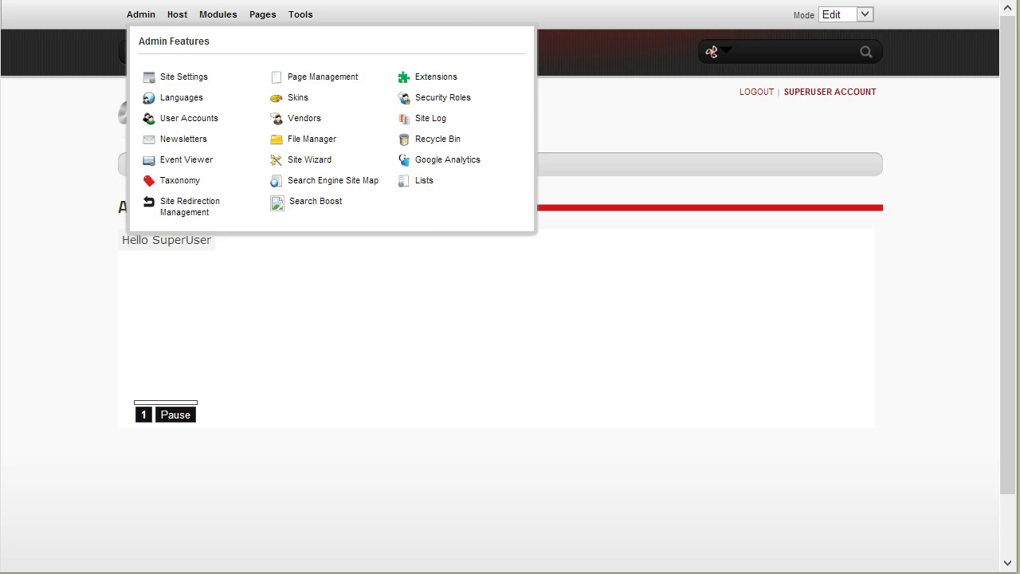
{"action": "mouse_move", "coordinate": [216, 22]}
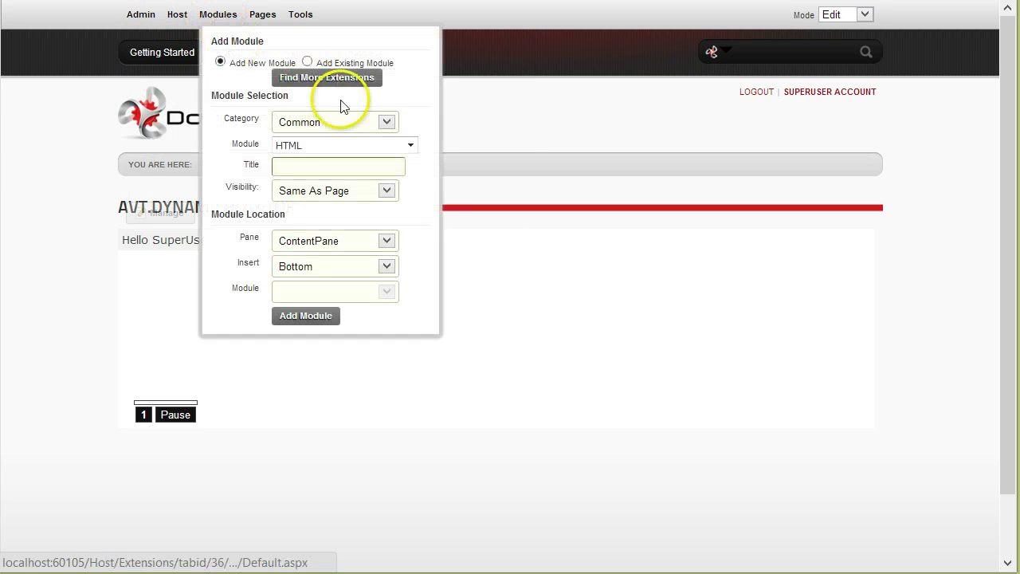
{"action": "left_click", "coordinate": [340, 121]}
{"action": "left_click", "coordinate": [342, 170]}
{"action": "left_click", "coordinate": [359, 148]}
{"action": "scroll", "coordinate": [363, 239], "scroll_direction": "up", "scroll_amount": 3}
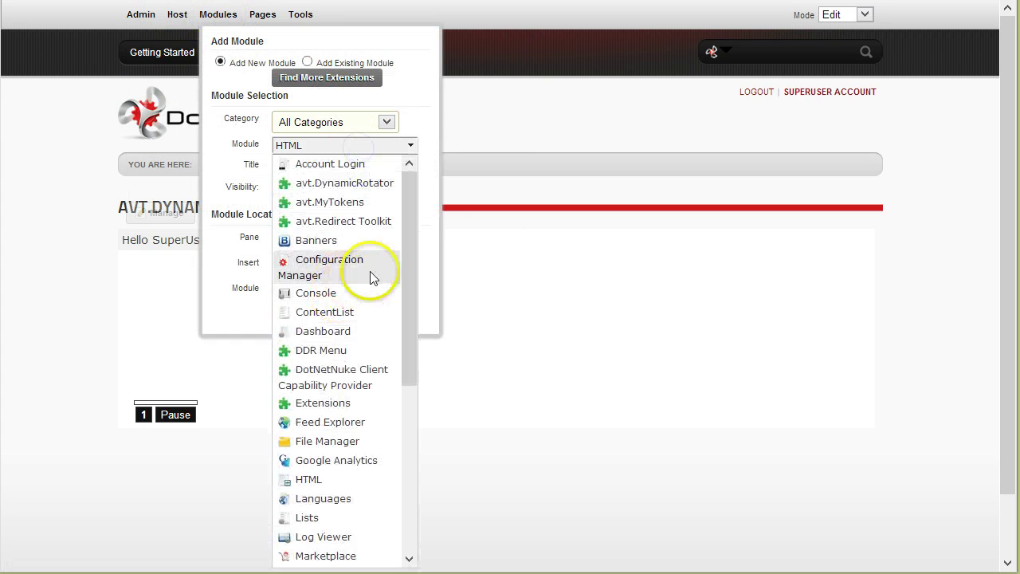
{"action": "left_click", "coordinate": [364, 203]}
{"action": "left_click", "coordinate": [316, 317]}
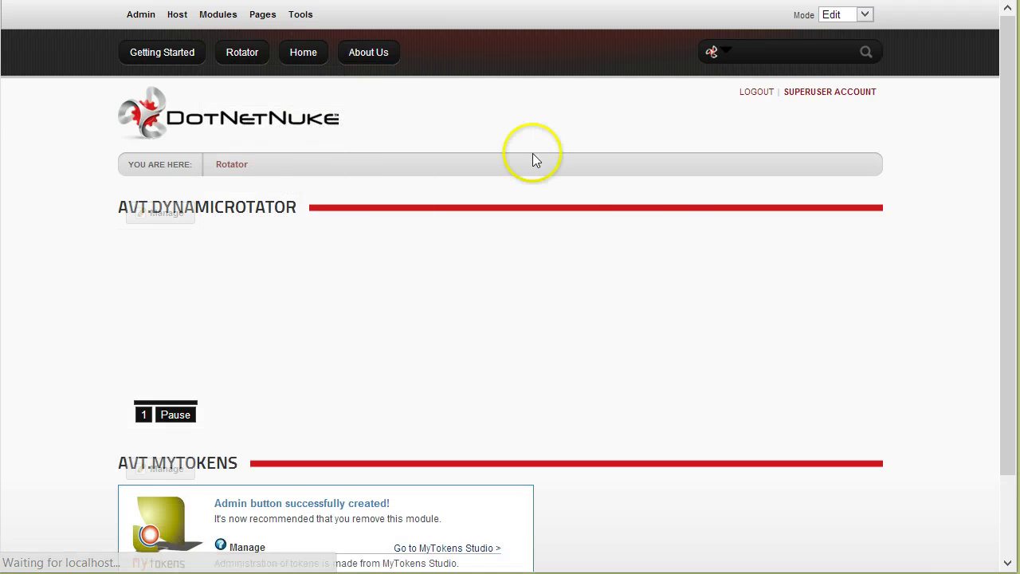
- Check the admin features for the My Tokens entry and delete the avt.MyTokens module from the page
{"action": "scroll", "coordinate": [346, 455], "scroll_direction": "down", "scroll_amount": 3}
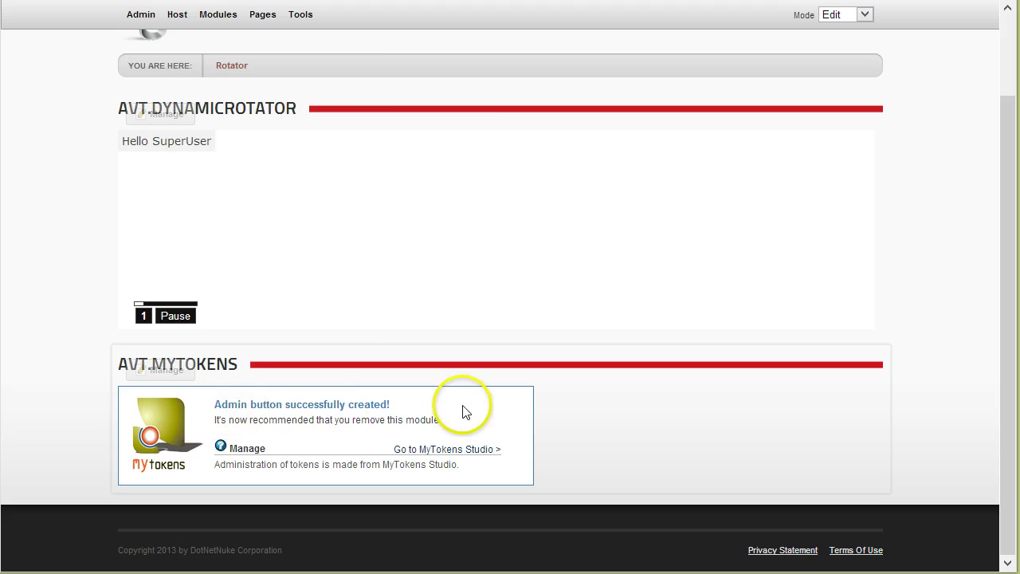
{"action": "scroll", "coordinate": [463, 412], "scroll_direction": "up", "scroll_amount": 3}
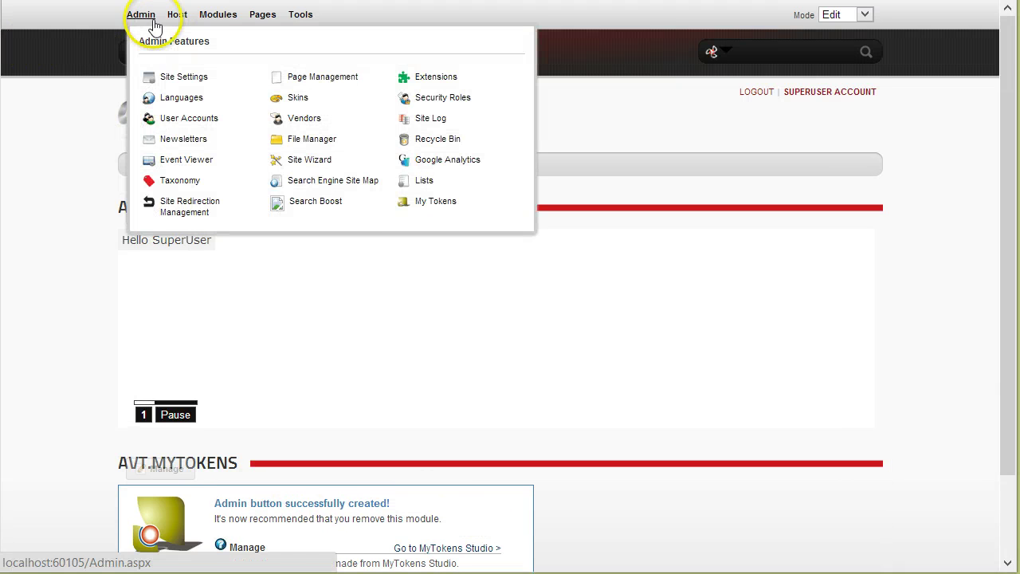
{"action": "scroll", "coordinate": [412, 474], "scroll_direction": "down", "scroll_amount": 2}
{"action": "mouse_move", "coordinate": [171, 379]}
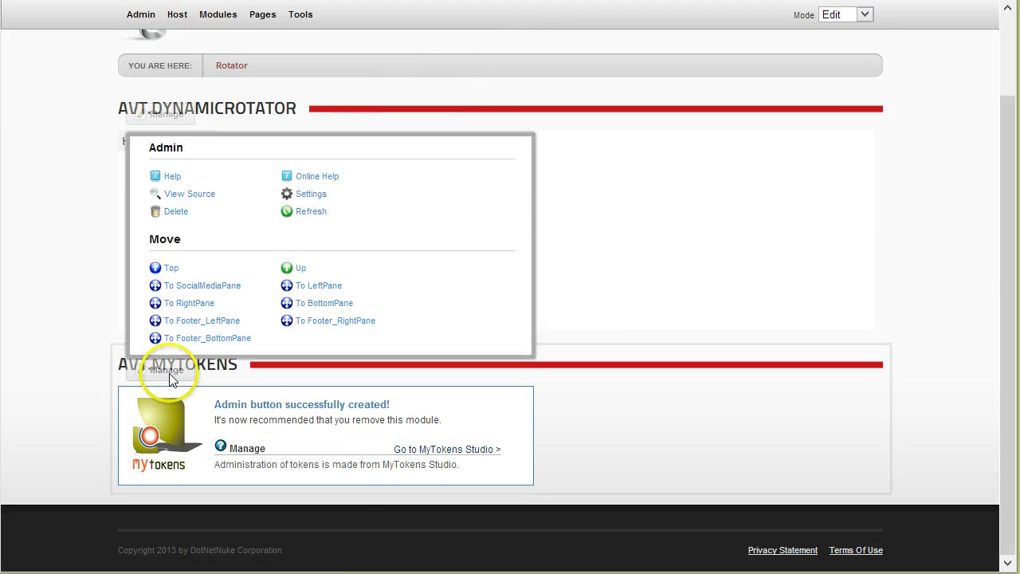
{"action": "left_click", "coordinate": [176, 212]}
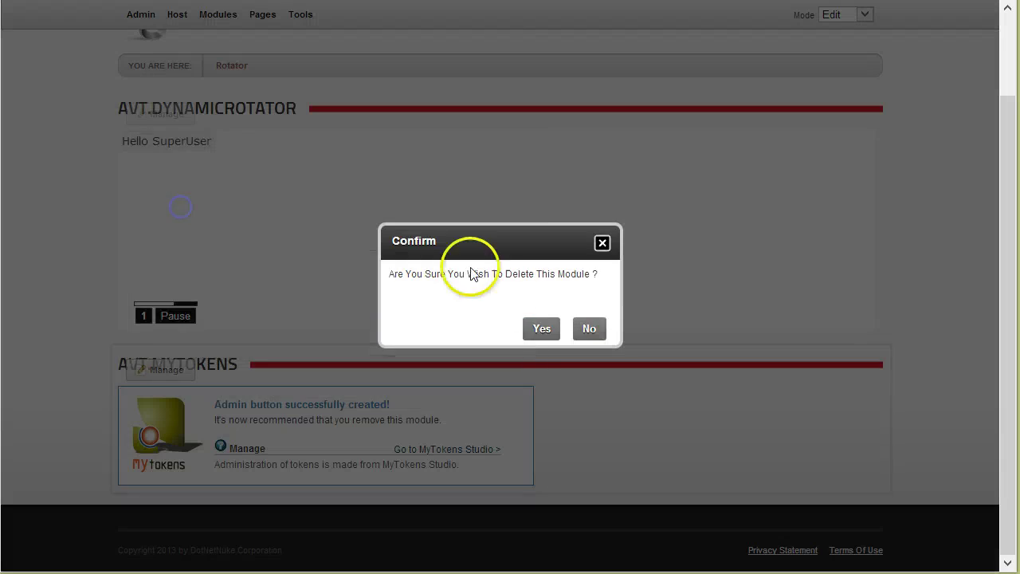
{"action": "left_click", "coordinate": [541, 329]}
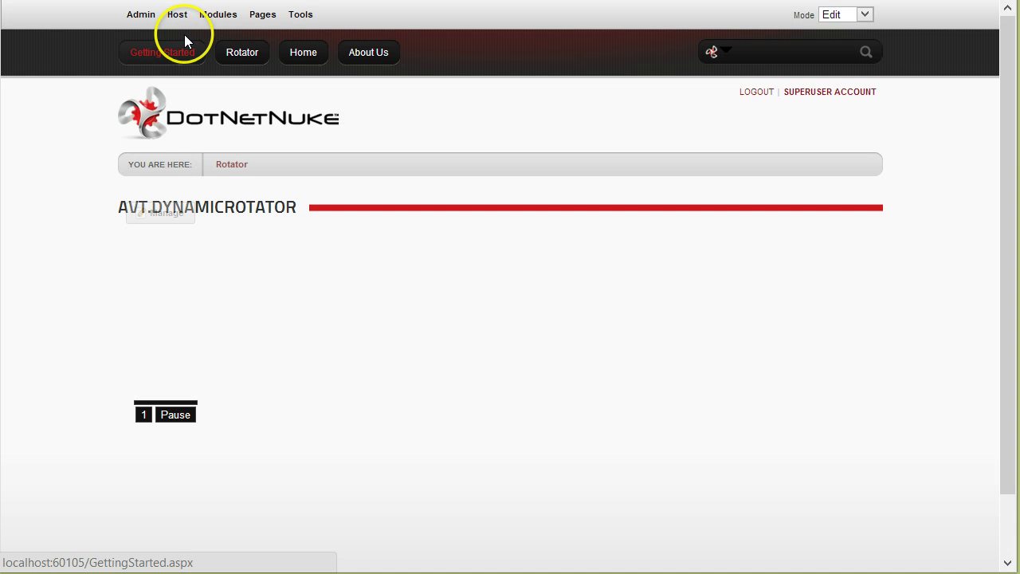
- Open My Tokens administration, start a new token and create a namespace named Bikes for it
{"action": "mouse_move", "coordinate": [140, 16]}
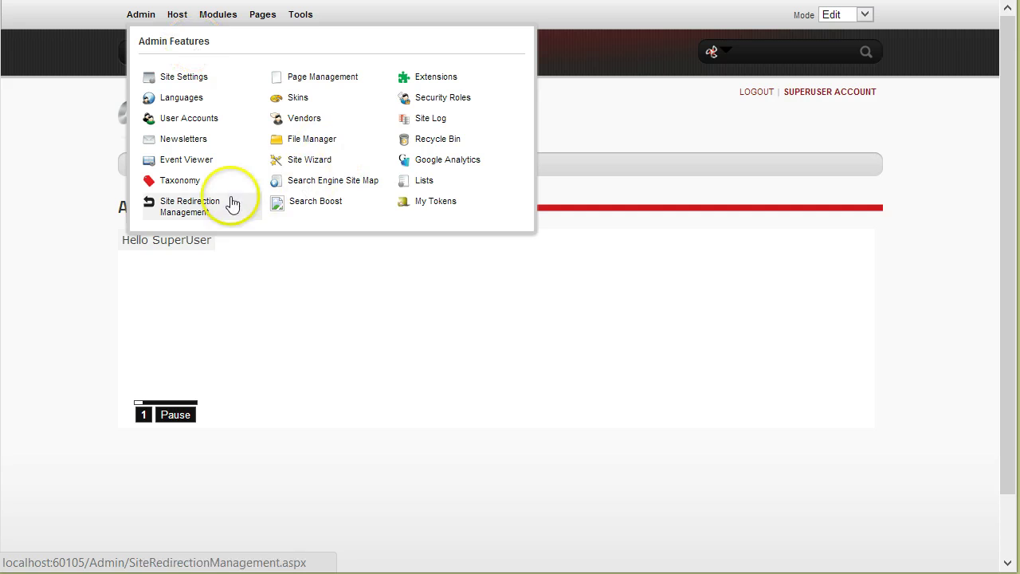
{"action": "left_click", "coordinate": [442, 209]}
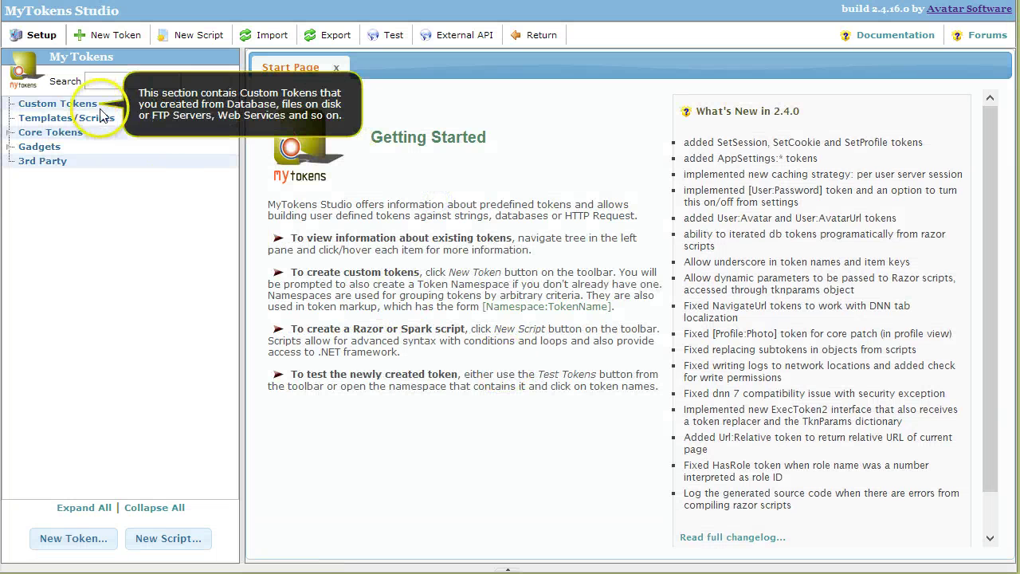
{"action": "left_click", "coordinate": [106, 35]}
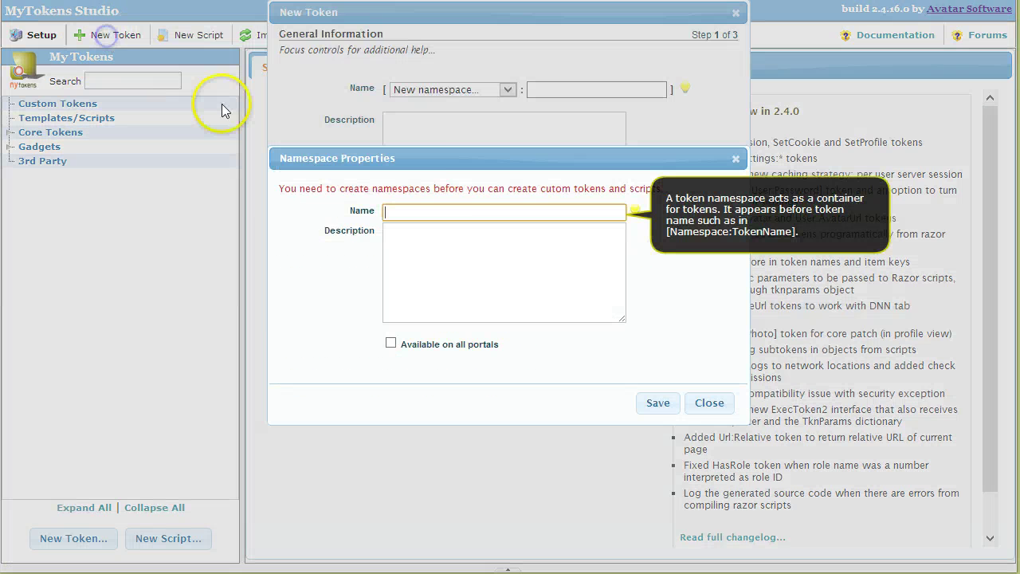
{"action": "left_click_drag", "start_coordinate": [462, 157], "coordinate": [303, 89]}
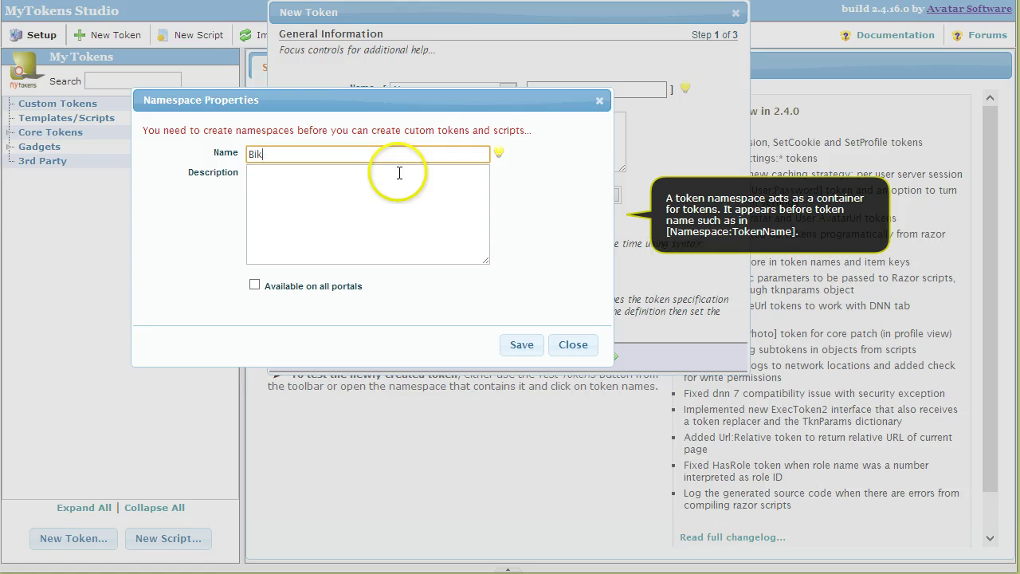
{"action": "type", "text": "Bikes"}
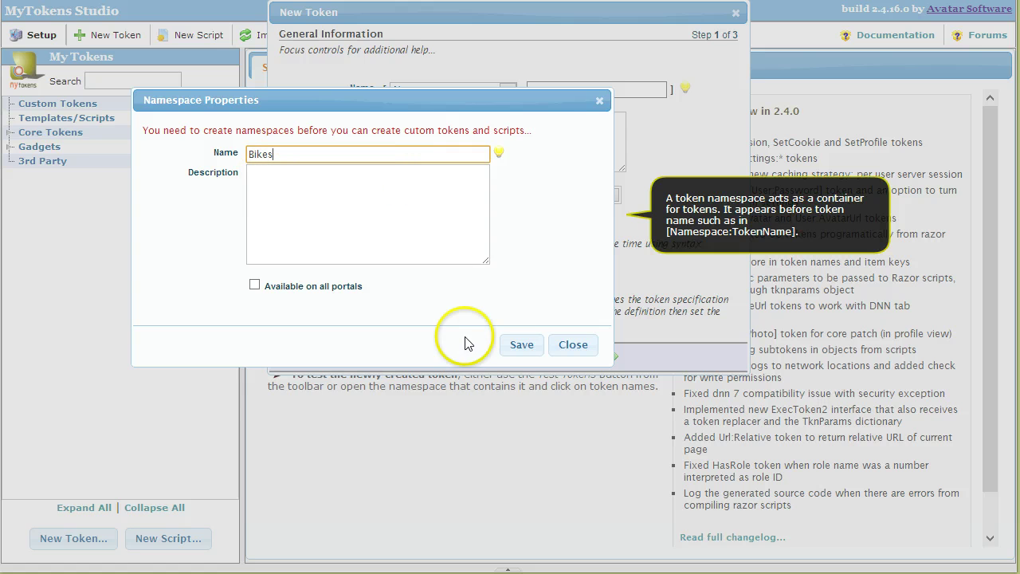
{"action": "left_click", "coordinate": [514, 345]}
- Name the new token Summary in the Bikes namespace, leaving its description empty
{"action": "left_click", "coordinate": [597, 89]}
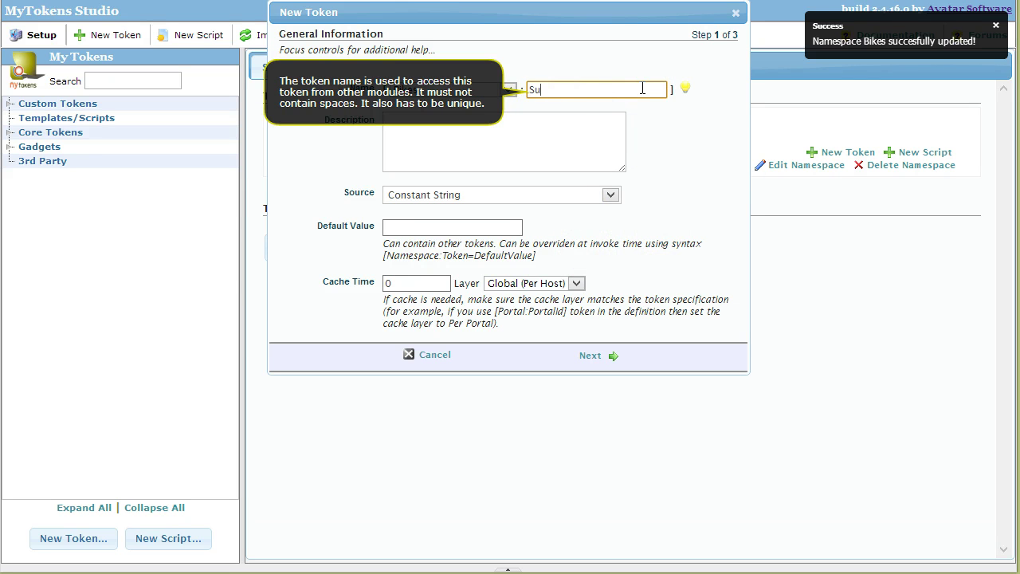
{"action": "type", "text": "Summary"}
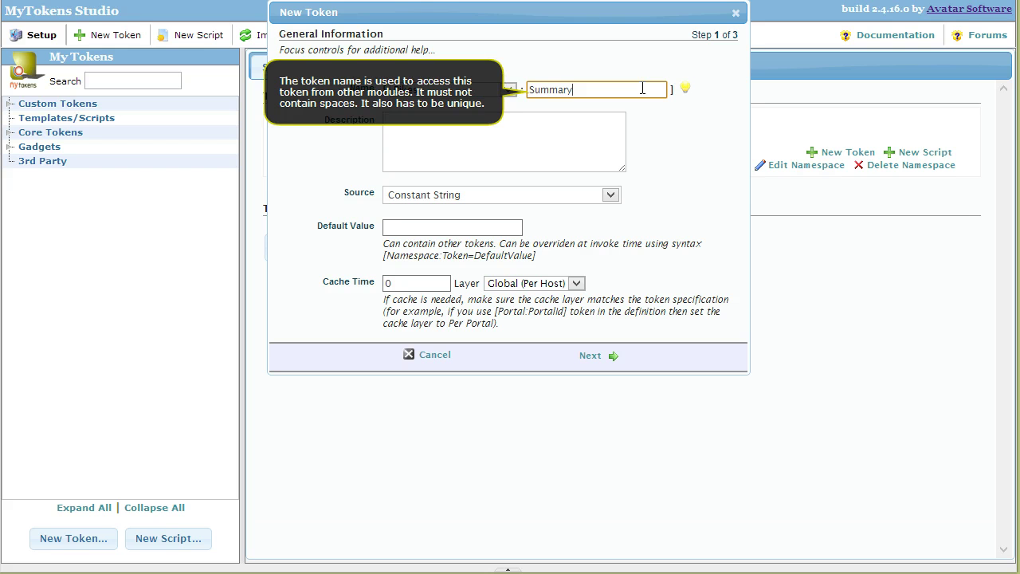
{"action": "left_click", "coordinate": [539, 156]}
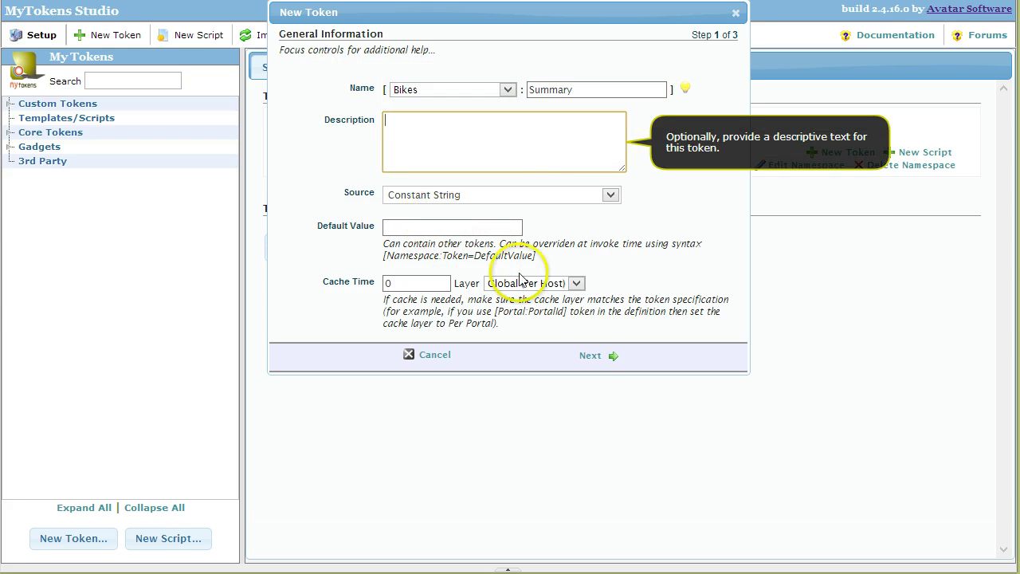
- Enter the token's constant string about 2 bikes, all working, 3 repairs last month, using <b> emphasis and <br /> line breaks, and proceed to data parsing
{"action": "left_click", "coordinate": [593, 356]}
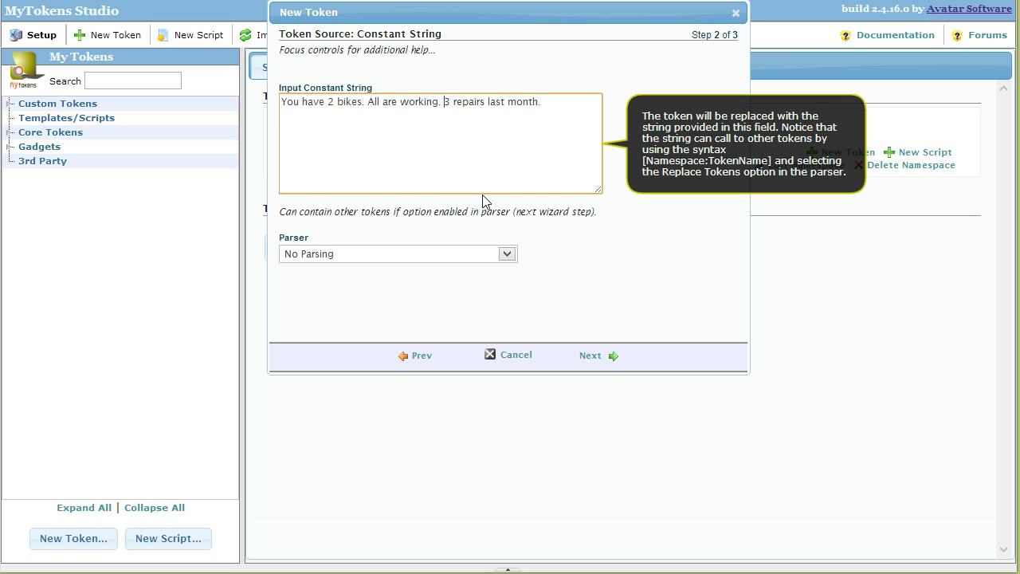
{"action": "key", "text": "Return"}
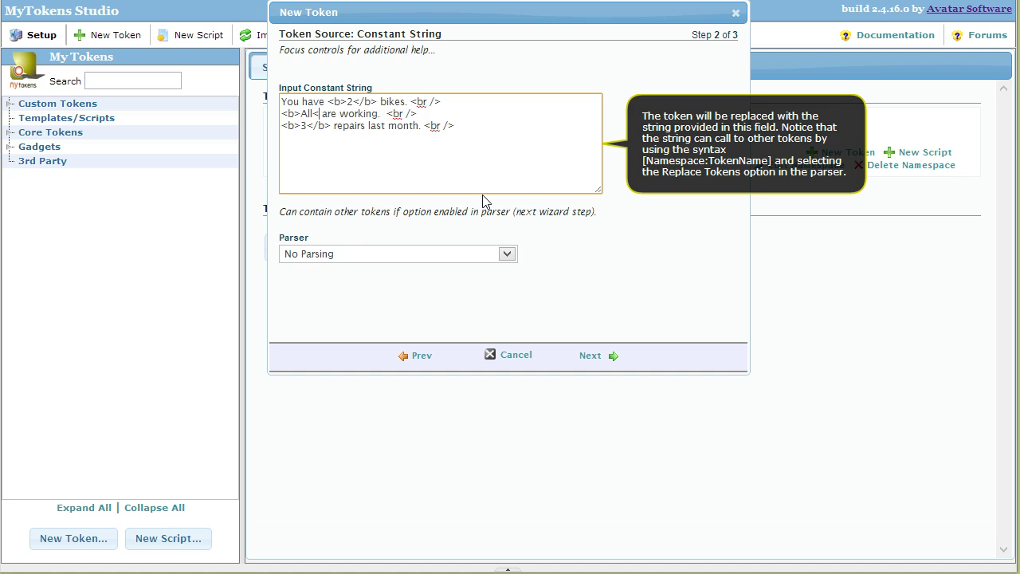
{"action": "left_click", "coordinate": [593, 356]}
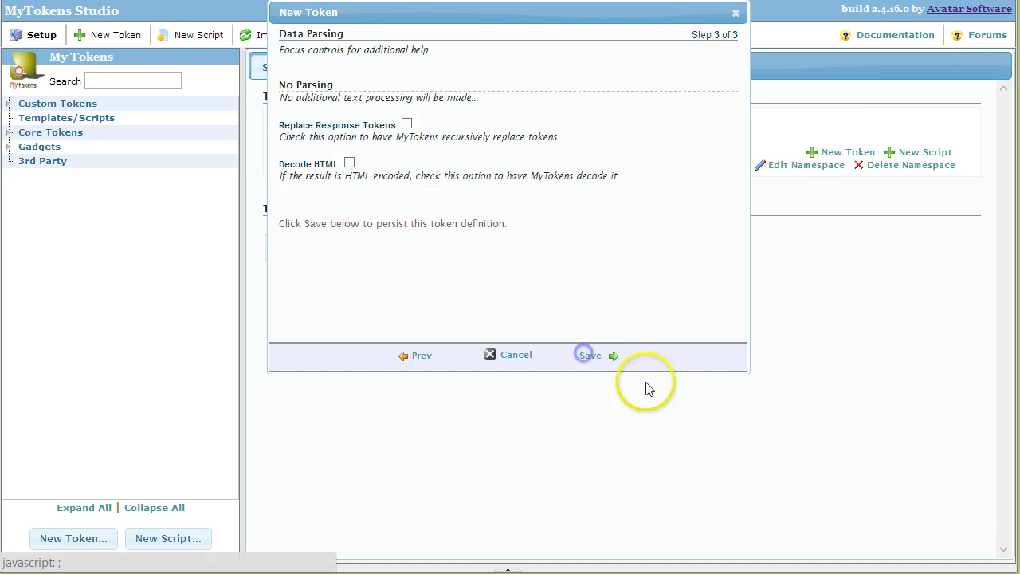
- Save the Summary token definition, then test [Bikes:Summary] and preview its output as HTML
{"action": "left_click", "coordinate": [599, 363]}
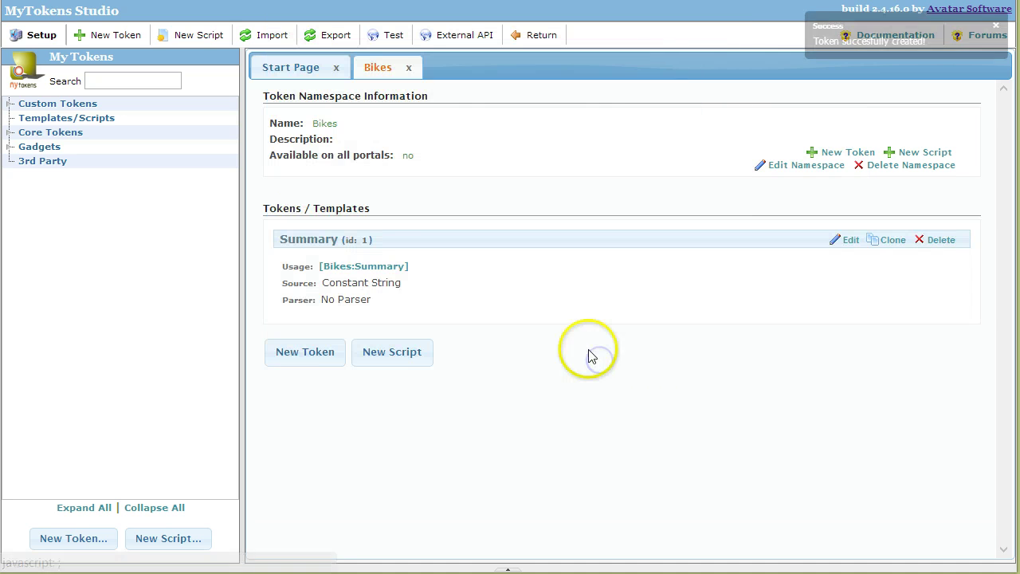
{"action": "left_click", "coordinate": [369, 267]}
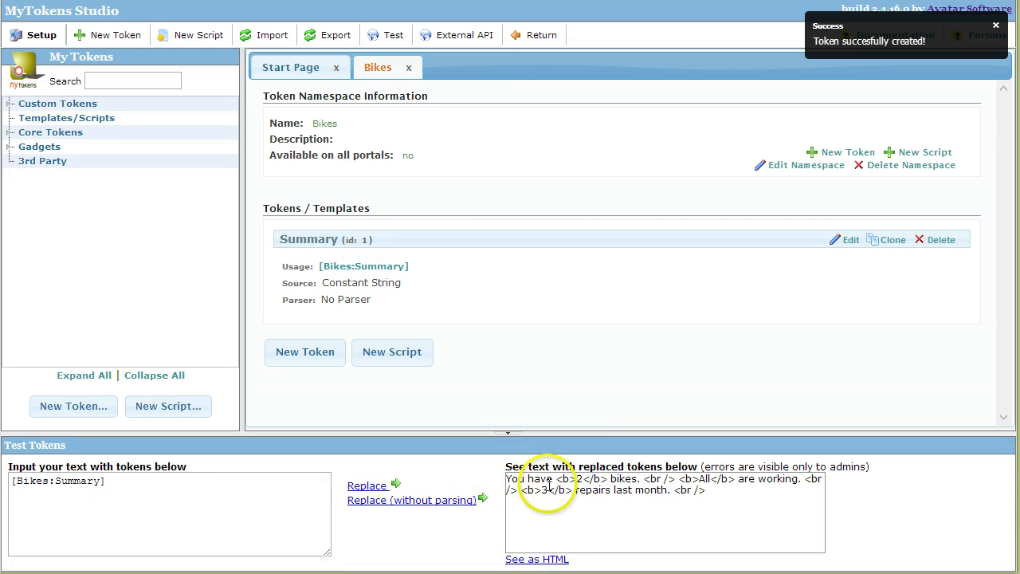
{"action": "left_click", "coordinate": [535, 559]}
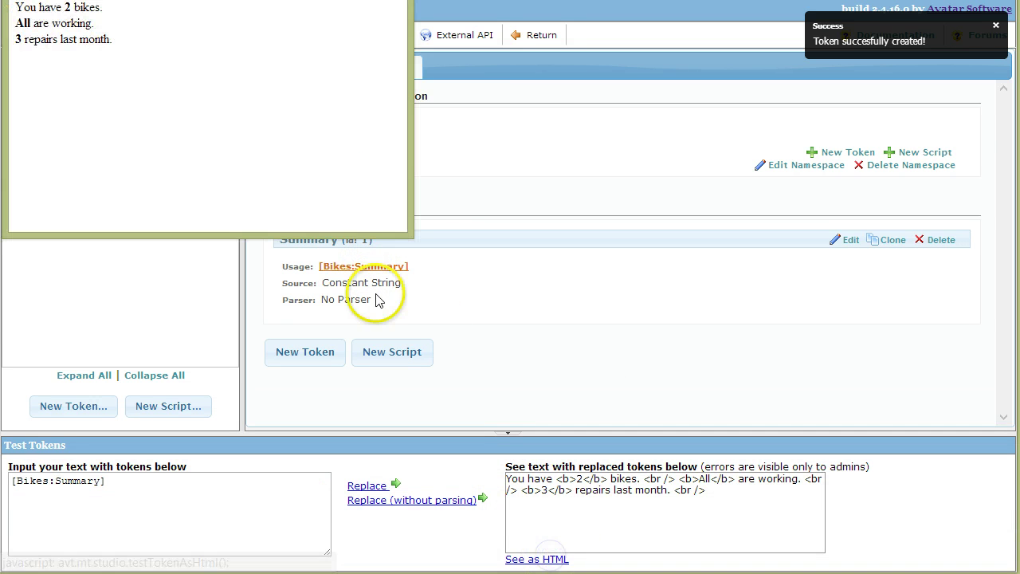
{"action": "left_click_drag", "start_coordinate": [158, 77], "coordinate": [14, 22]}
{"action": "left_click", "coordinate": [166, 87]}
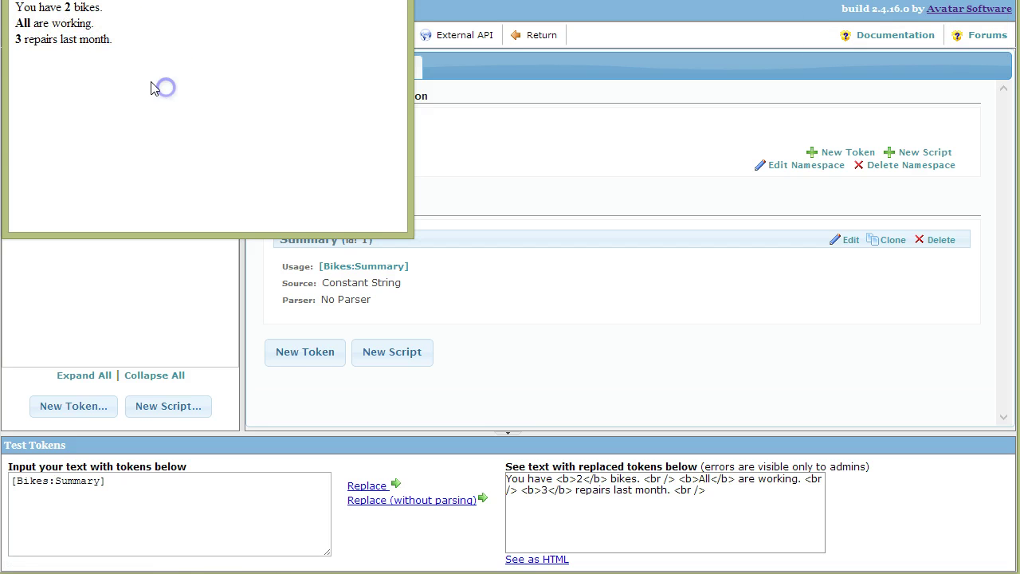
{"action": "left_click", "coordinate": [189, 430]}
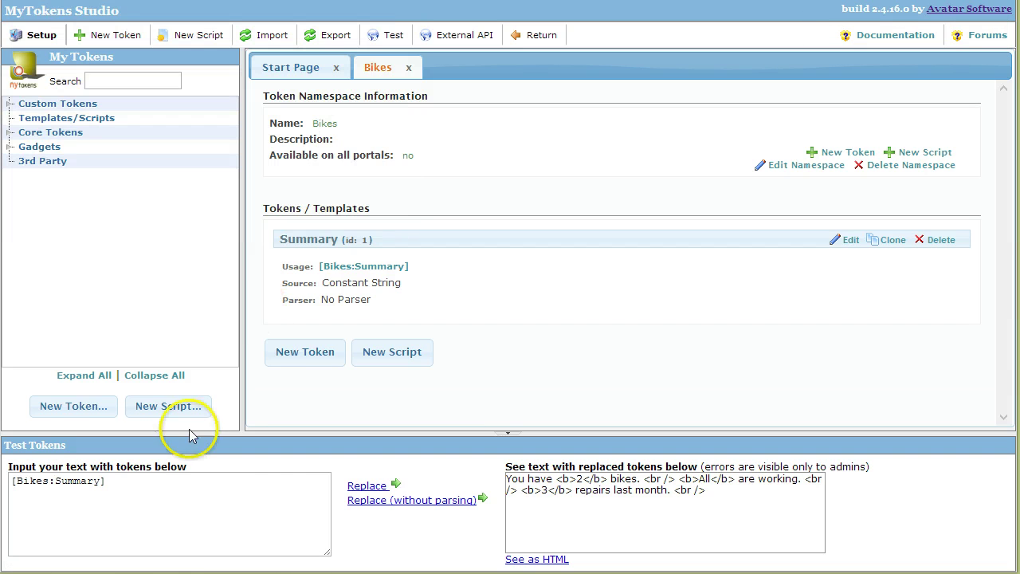
- Copy the [Bikes:Summary] token text and open slide management for the Dynamic Rotator on the Rotator page
{"action": "left_click", "coordinate": [189, 495]}
{"action": "key", "text": "ctrl+a"}
{"action": "key", "text": "ctrl+c"}
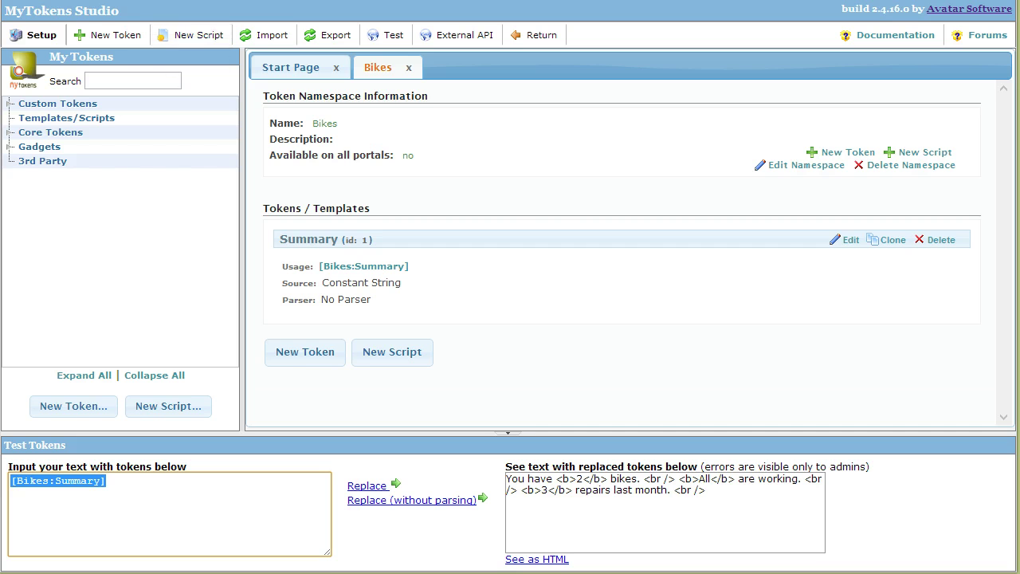
{"action": "left_click", "coordinate": [516, 146]}
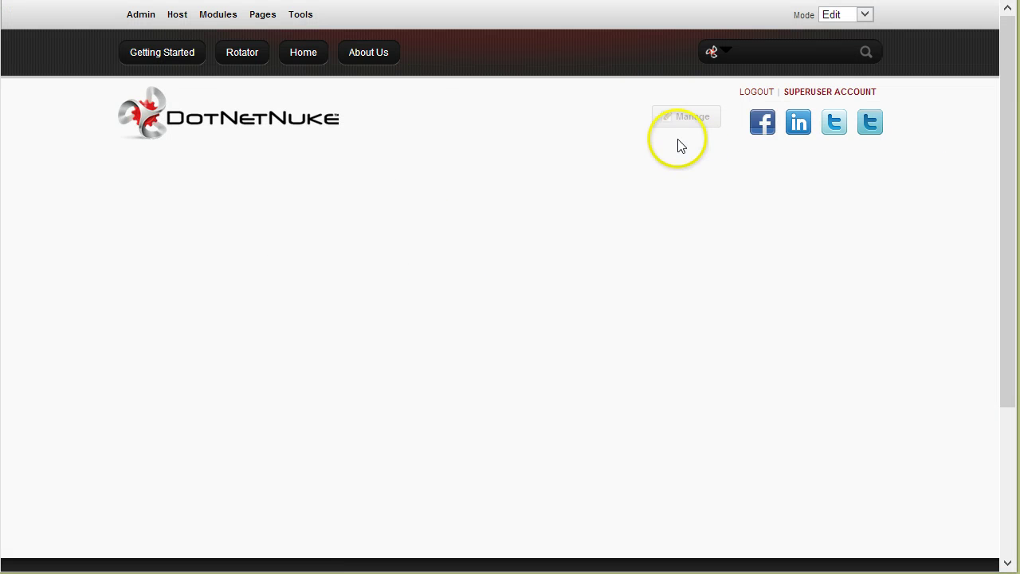
{"action": "left_click", "coordinate": [231, 54]}
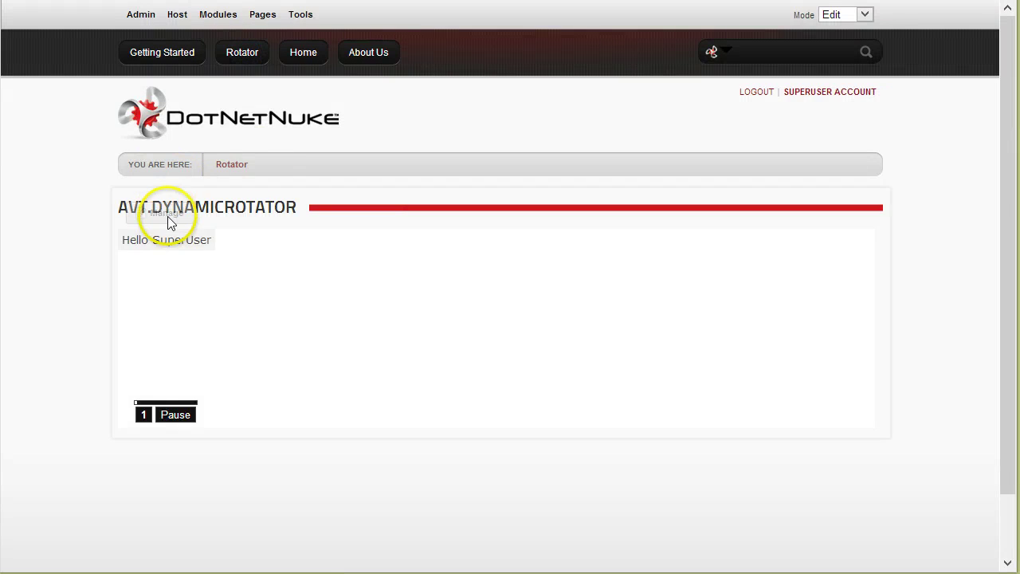
{"action": "mouse_move", "coordinate": [171, 212]}
{"action": "left_click", "coordinate": [196, 271]}
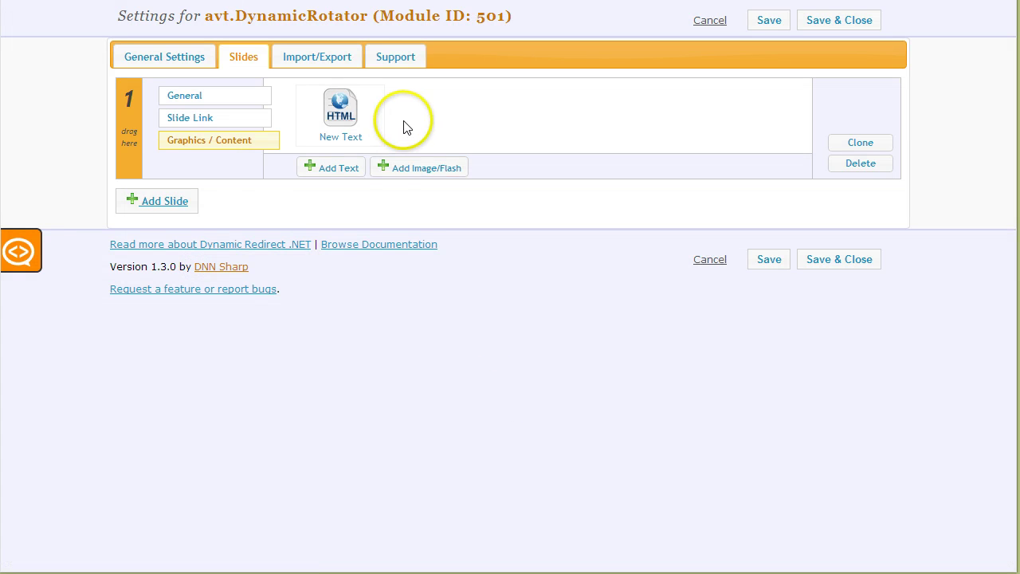
- Add [Bikes:Summary] on a new line below the greeting in the slide's New Text object, then save and close the rotator settings
{"action": "left_click", "coordinate": [352, 137]}
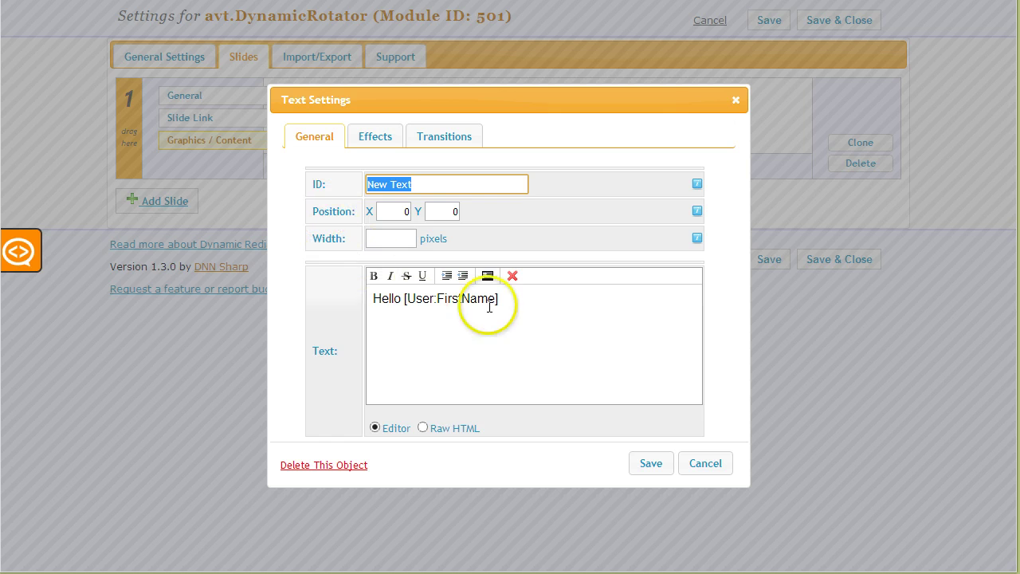
{"action": "left_click", "coordinate": [566, 318]}
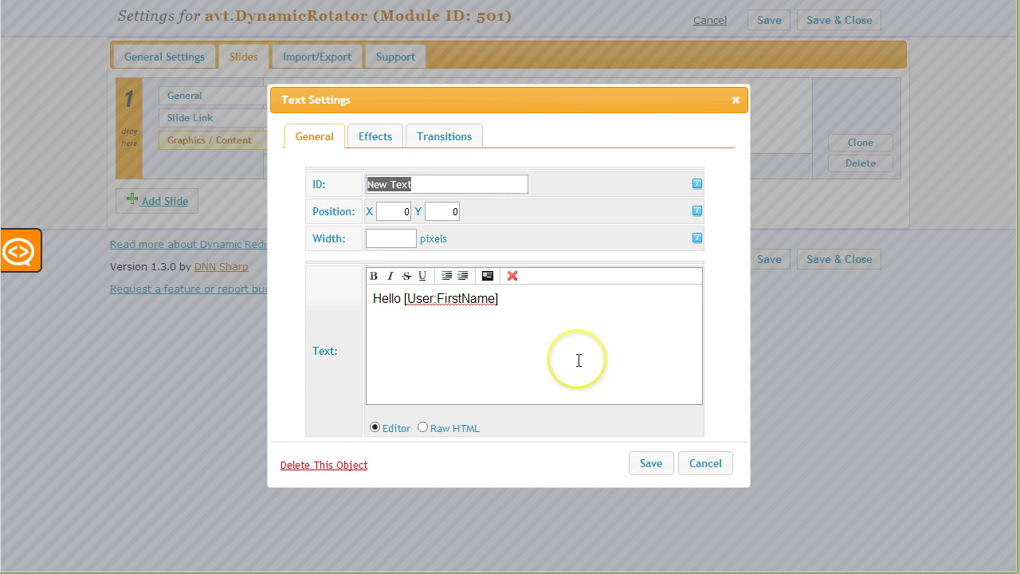
{"action": "key", "text": "ctrl+v"}
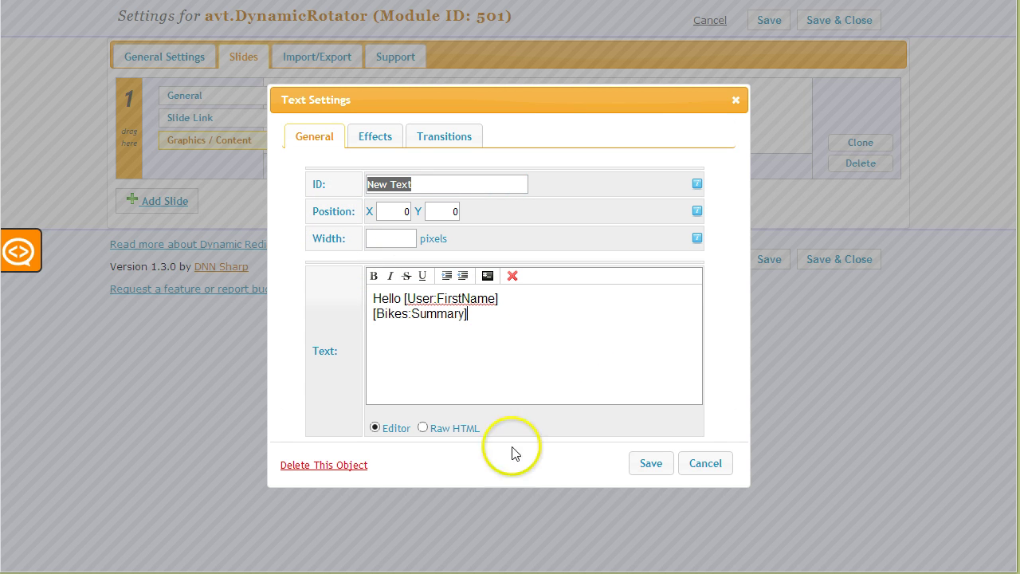
{"action": "left_click", "coordinate": [649, 466]}
{"action": "left_click", "coordinate": [865, 262]}
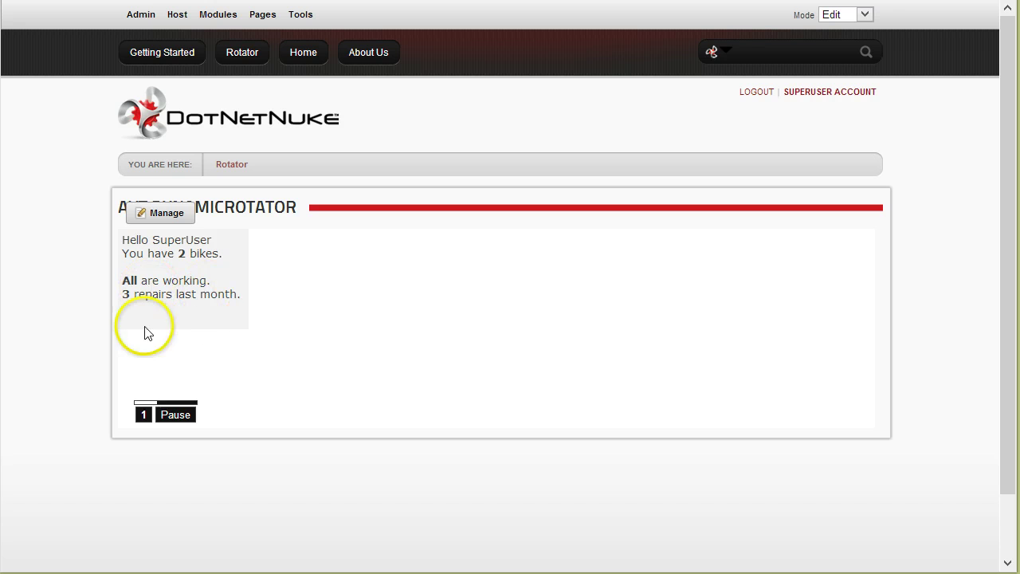
- Reopen the slide's New Text object, set its width to 300 pixels, and save and close the rotator settings
{"action": "mouse_move", "coordinate": [162, 217]}
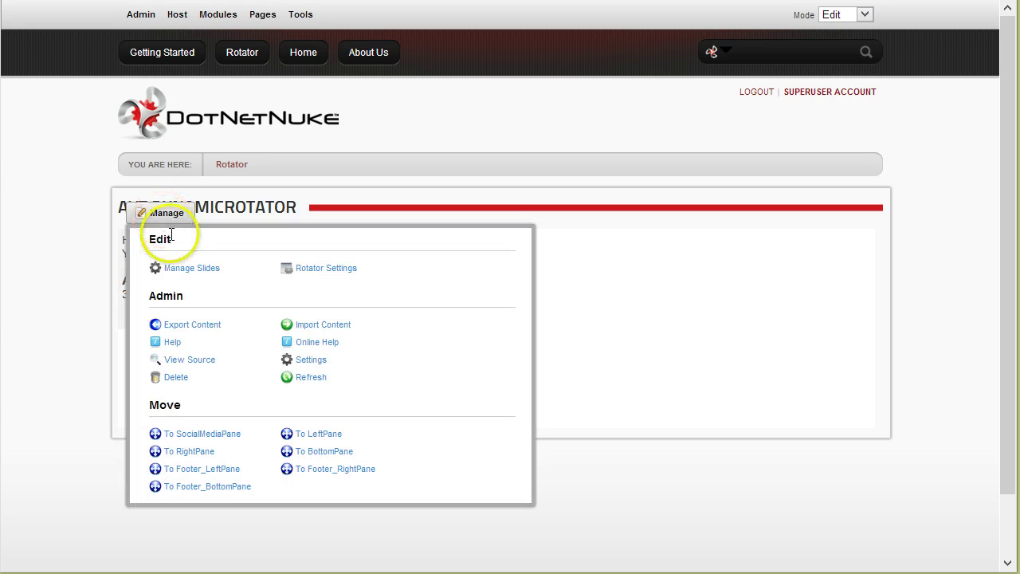
{"action": "left_click", "coordinate": [194, 271]}
{"action": "left_click", "coordinate": [326, 133]}
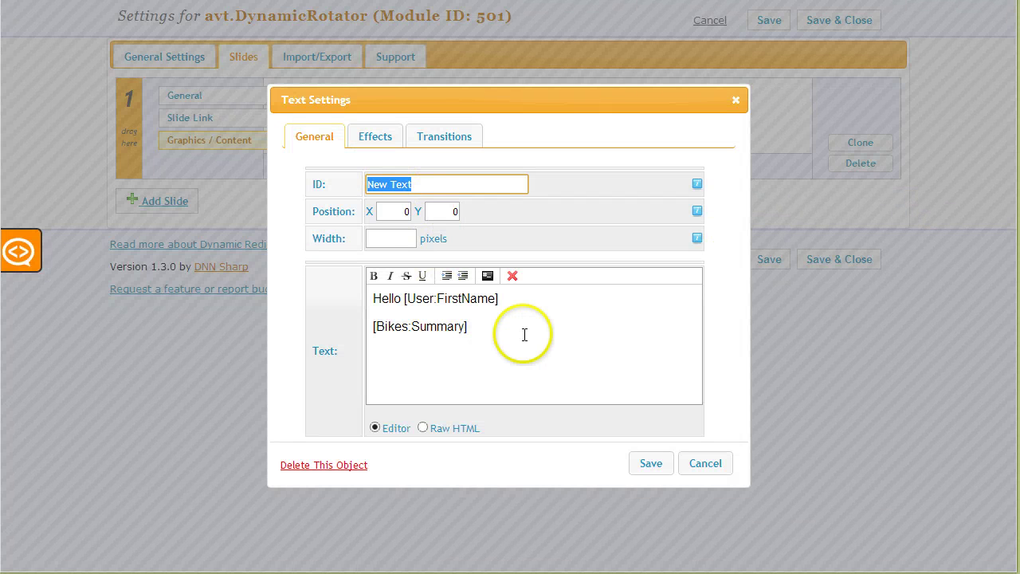
{"action": "left_click", "coordinate": [390, 238]}
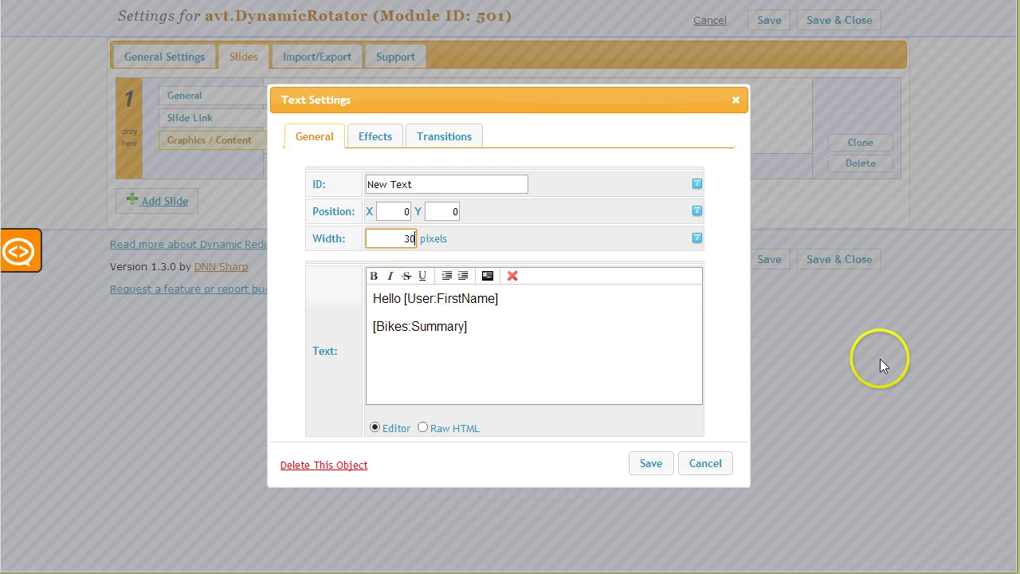
{"action": "left_click", "coordinate": [651, 463]}
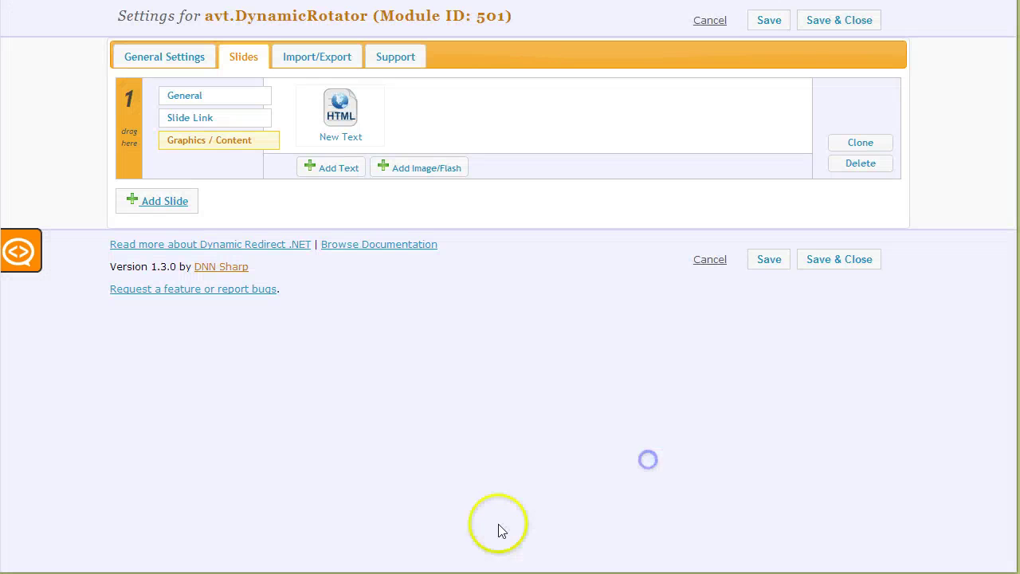
{"action": "left_click", "coordinate": [837, 265]}
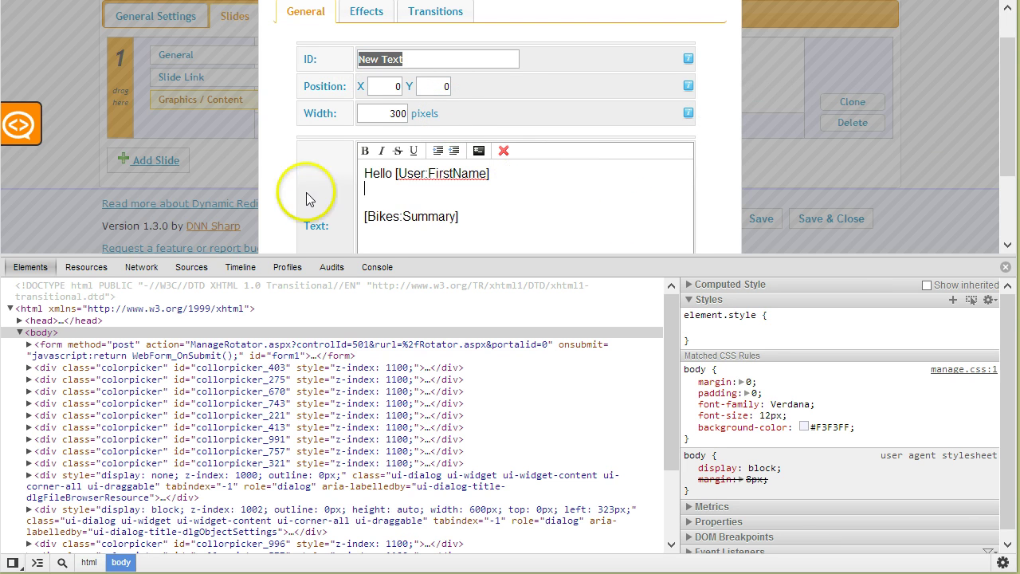
- Make the Hello [User:FirstName] line bold in the slide text, save the rotator settings and close the developer tools
{"action": "scroll", "coordinate": [309, 200], "scroll_direction": "down", "scroll_amount": 1}
{"action": "left_click_drag", "start_coordinate": [519, 93], "coordinate": [372, 93]}
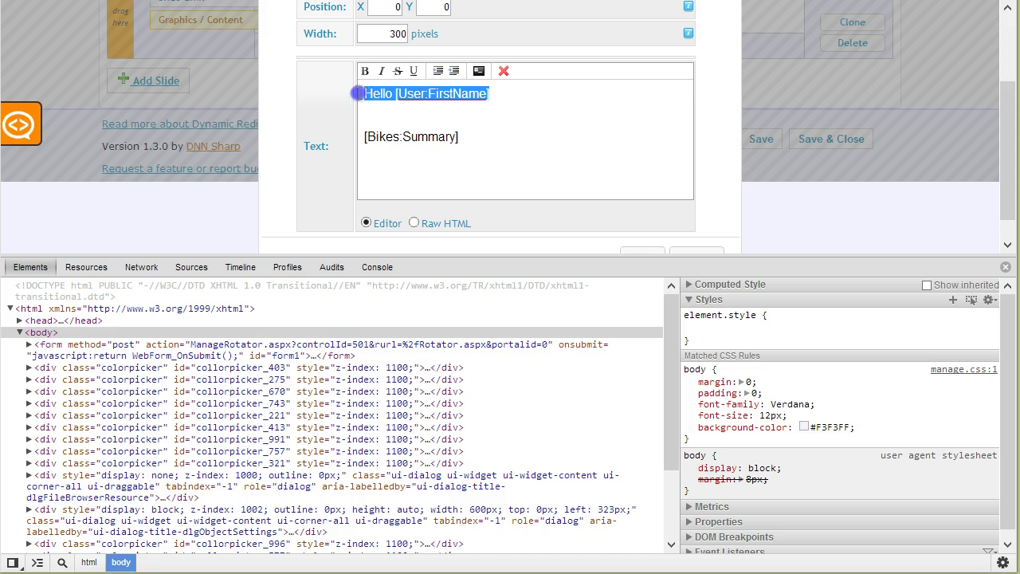
{"action": "key", "text": "ctrl+b"}
{"action": "left_click", "coordinate": [491, 118]}
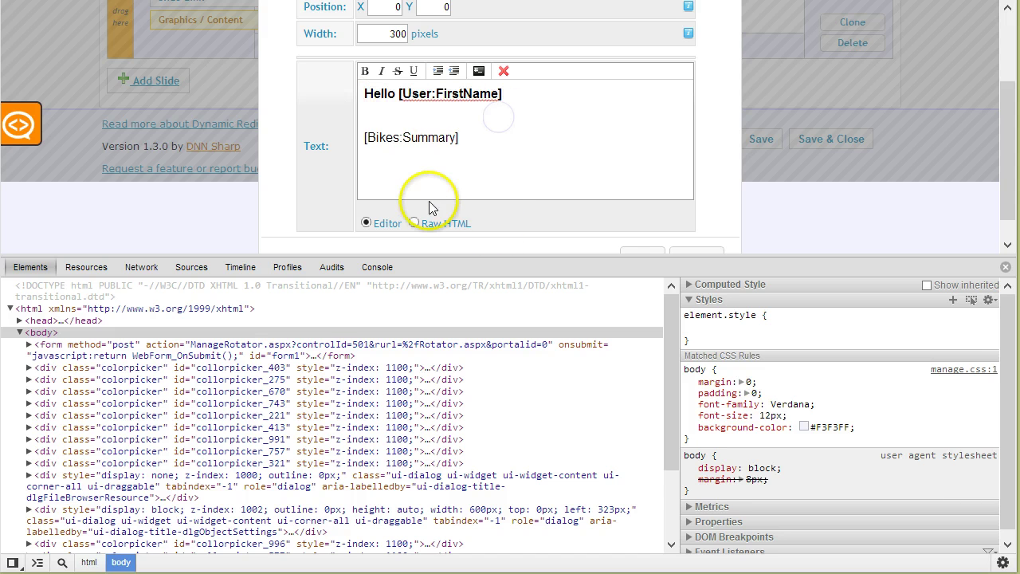
{"action": "scroll", "coordinate": [429, 224], "scroll_direction": "down", "scroll_amount": 1}
{"action": "left_click", "coordinate": [651, 233]}
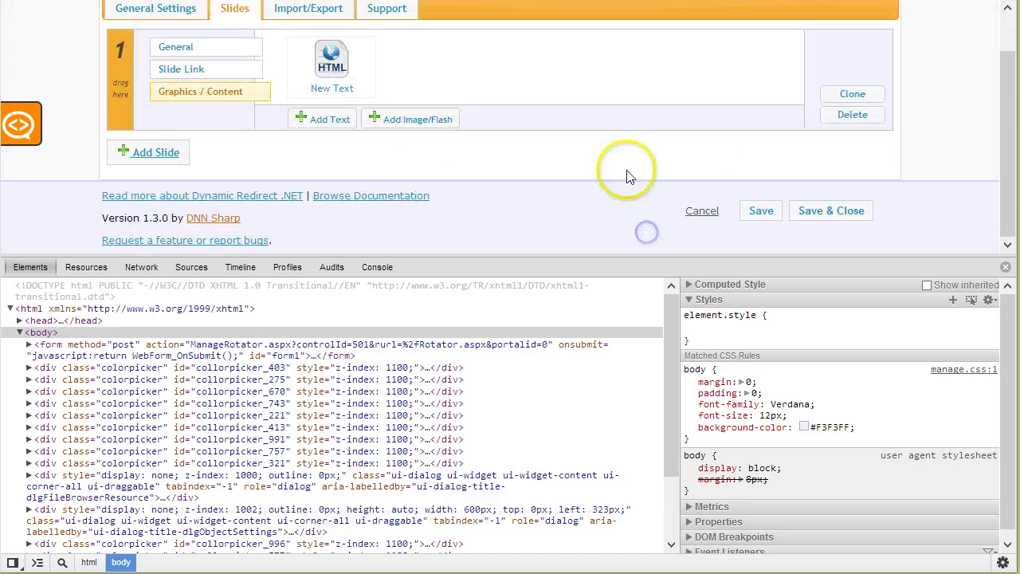
{"action": "left_click", "coordinate": [823, 227]}
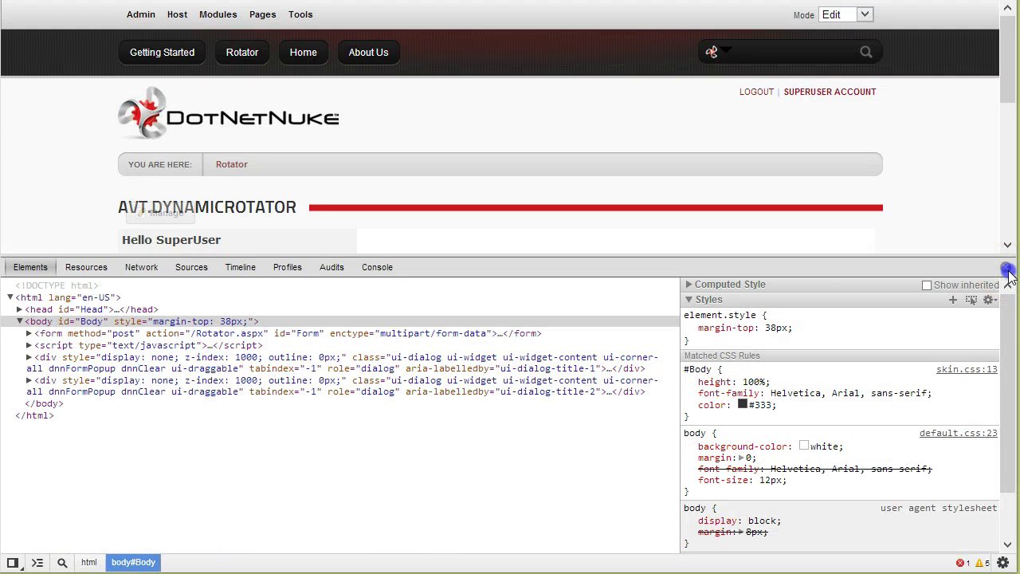
{"action": "left_click", "coordinate": [1007, 271]}
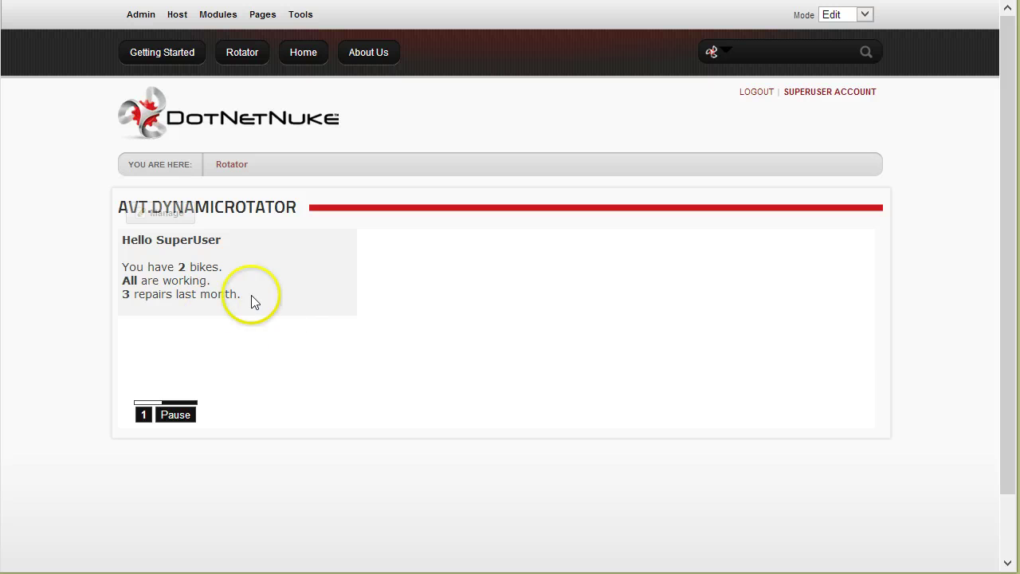
- Switch back to MyTokens Studio and review the hard-coded constant string of the Bikes:Summary token
{"action": "mouse_move", "coordinate": [251, 294]}
{"action": "left_mouse_down"}
{"action": "mouse_move", "coordinate": [159, 279]}
{"action": "mouse_move", "coordinate": [88, 282]}
{"action": "mouse_move", "coordinate": [269, 292]}
{"action": "left_mouse_up"}
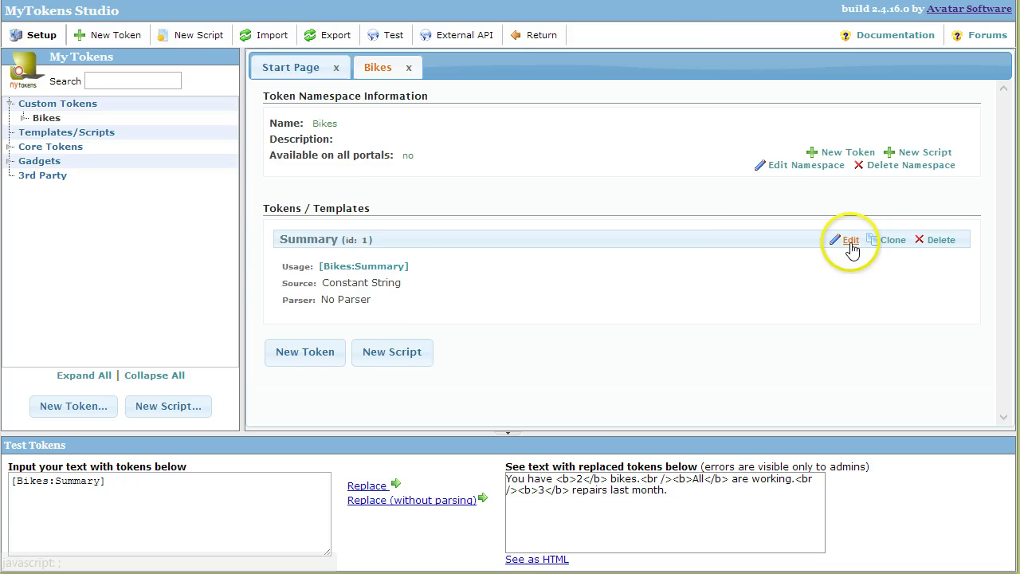
{"action": "left_click", "coordinate": [852, 249]}
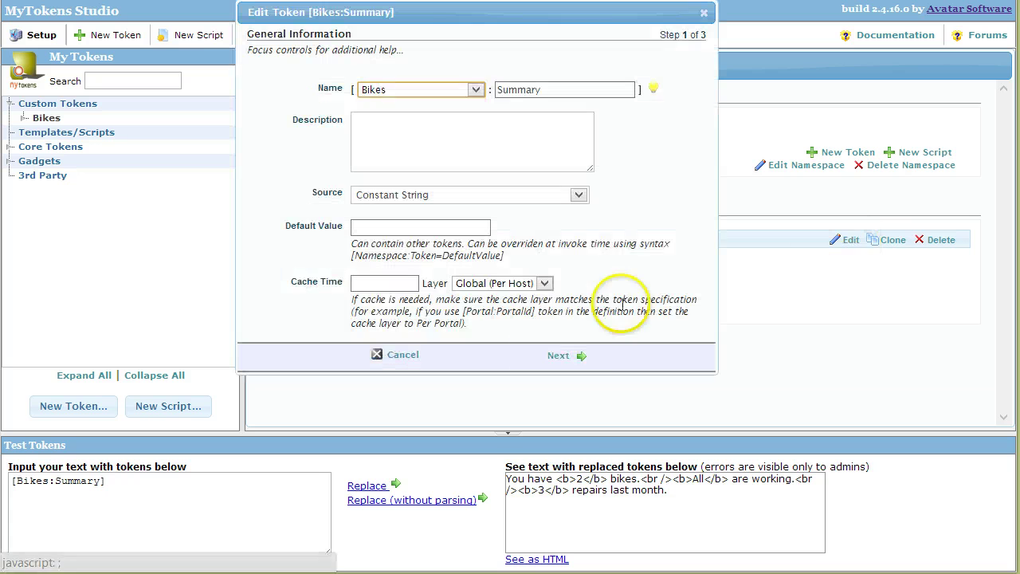
{"action": "left_click", "coordinate": [574, 352]}
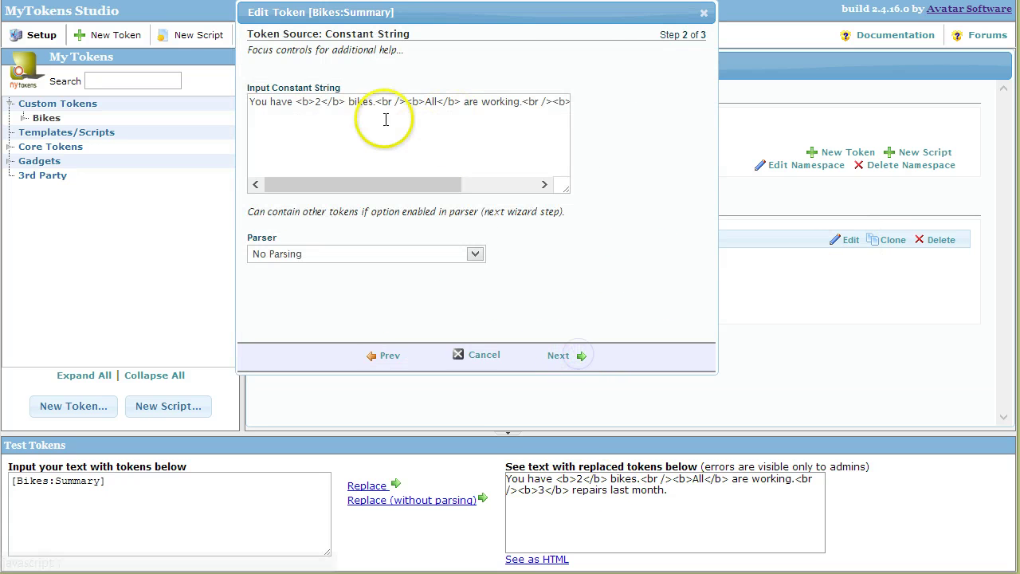
{"action": "double_click", "coordinate": [317, 102]}
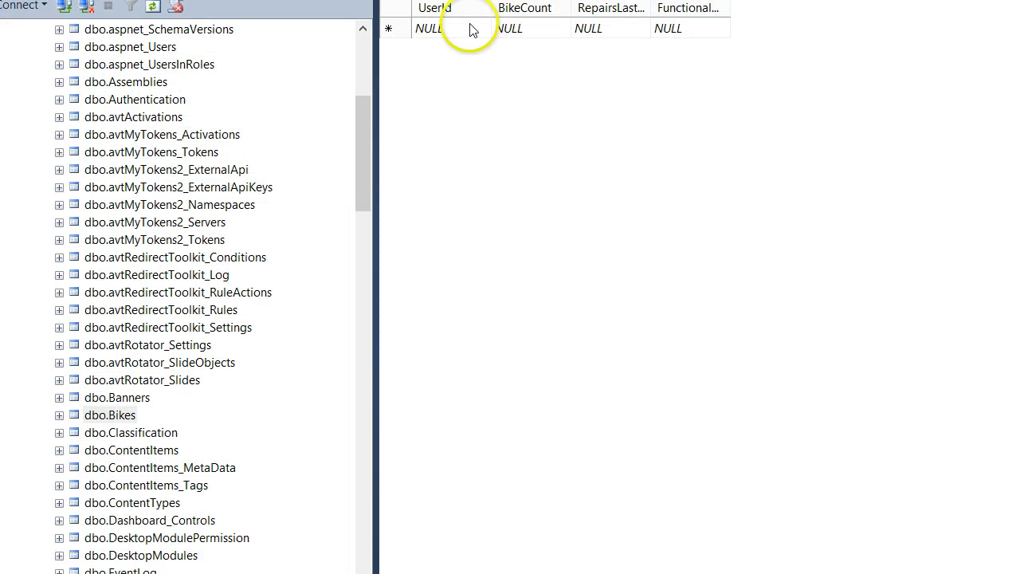
- In the dbo.Bikes database table, add a row with UserId 1, BikeCount 4, RepairsLastMonth 10 and FunctionalBikes 1
{"action": "left_click", "coordinate": [471, 30]}
{"action": "type", "text": "1"}
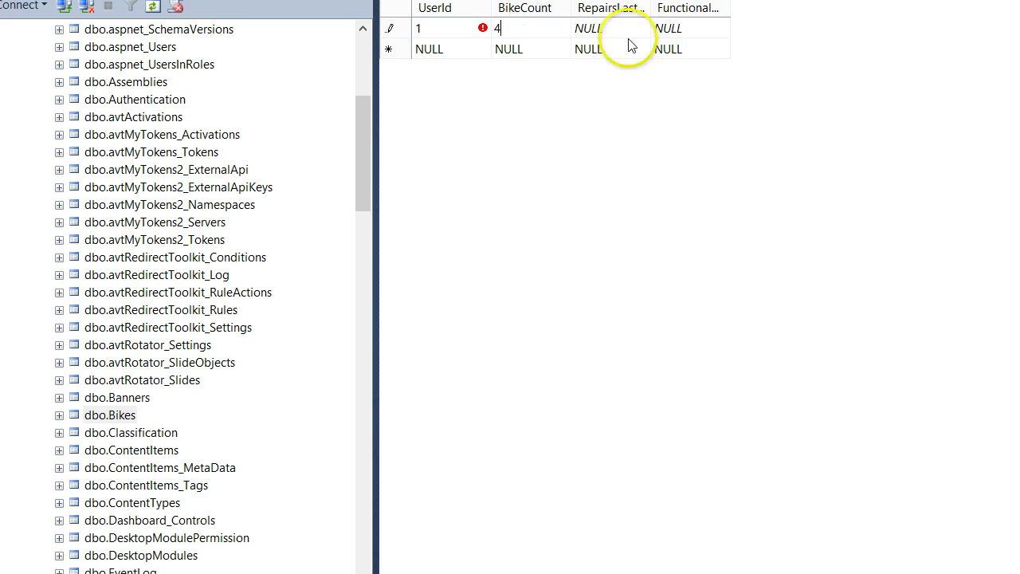
{"action": "left_click_drag", "start_coordinate": [652, 8], "coordinate": [709, 8]}
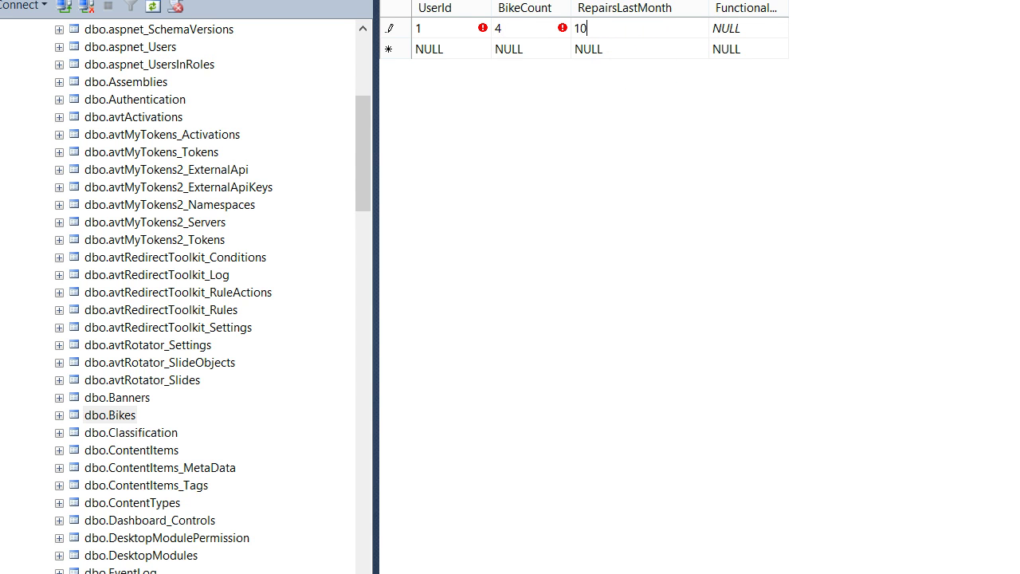
{"action": "left_click_drag", "start_coordinate": [800, 14], "coordinate": [864, 15]}
{"action": "left_click", "coordinate": [804, 28]}
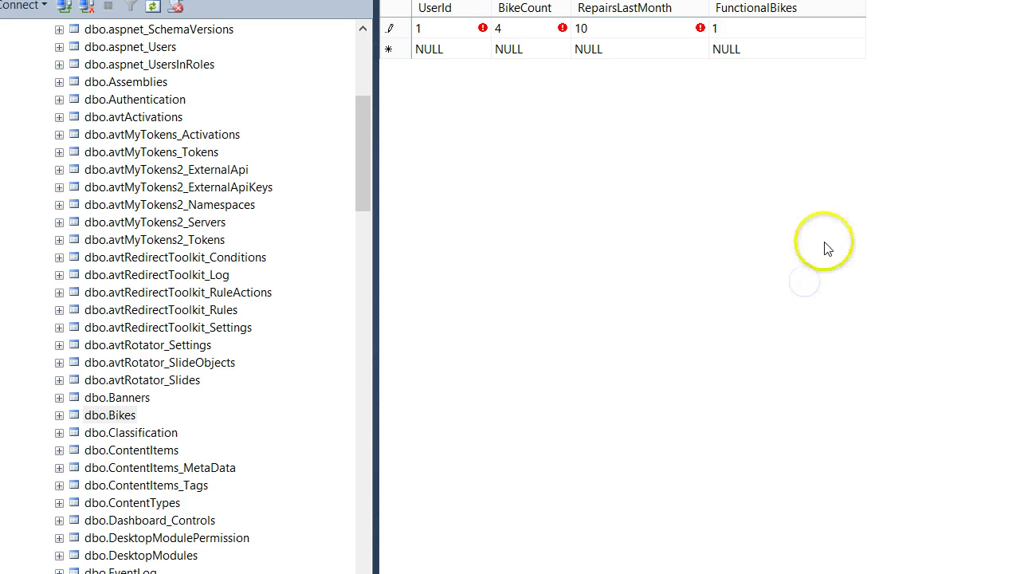
{"action": "left_click", "coordinate": [759, 30]}
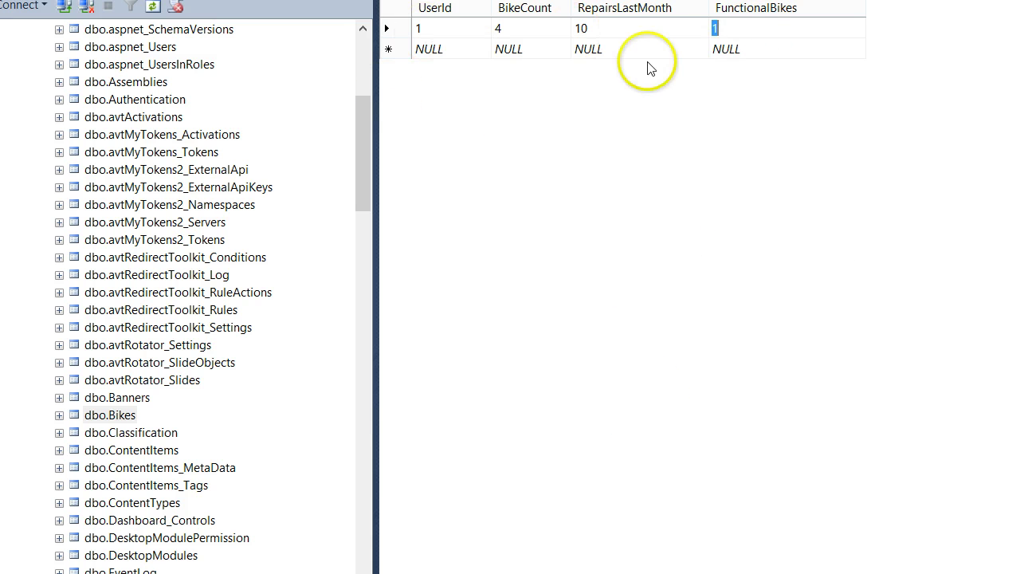
{"action": "left_click", "coordinate": [396, 29]}
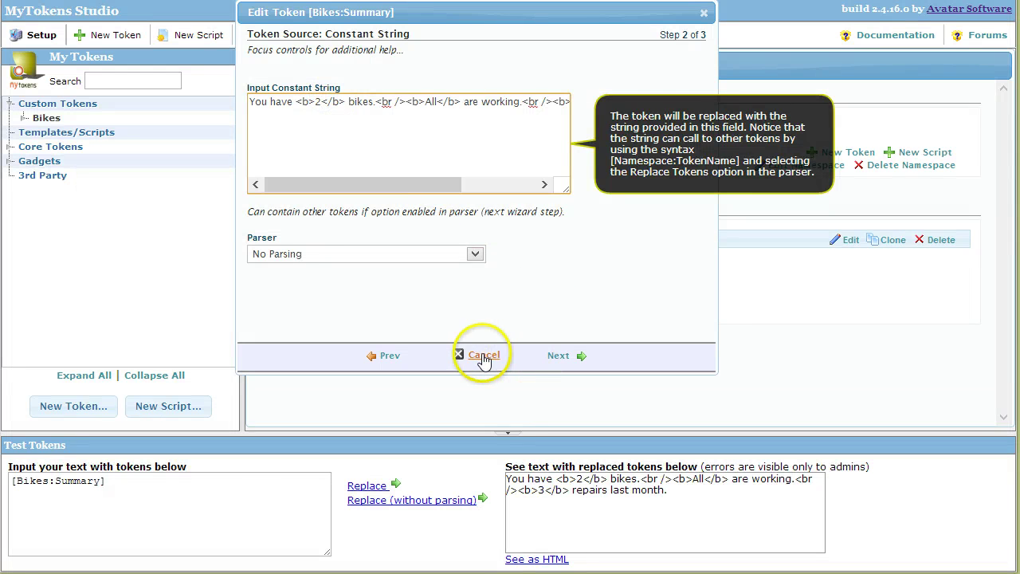
- Cancel editing the Summary token and start a new token named Statistics in the Bikes namespace with Database as its source
{"action": "left_click", "coordinate": [483, 419]}
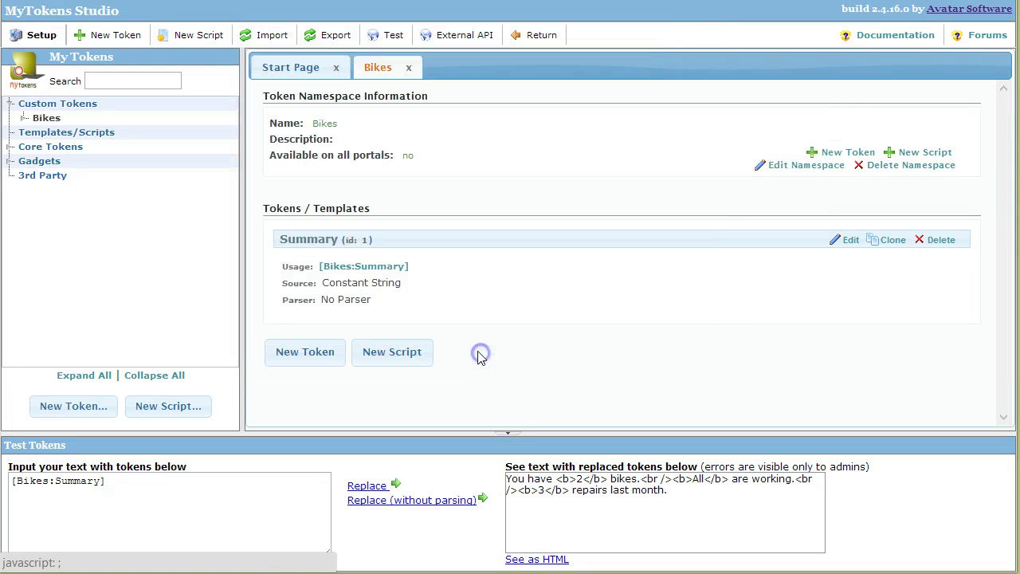
{"action": "left_click", "coordinate": [304, 356]}
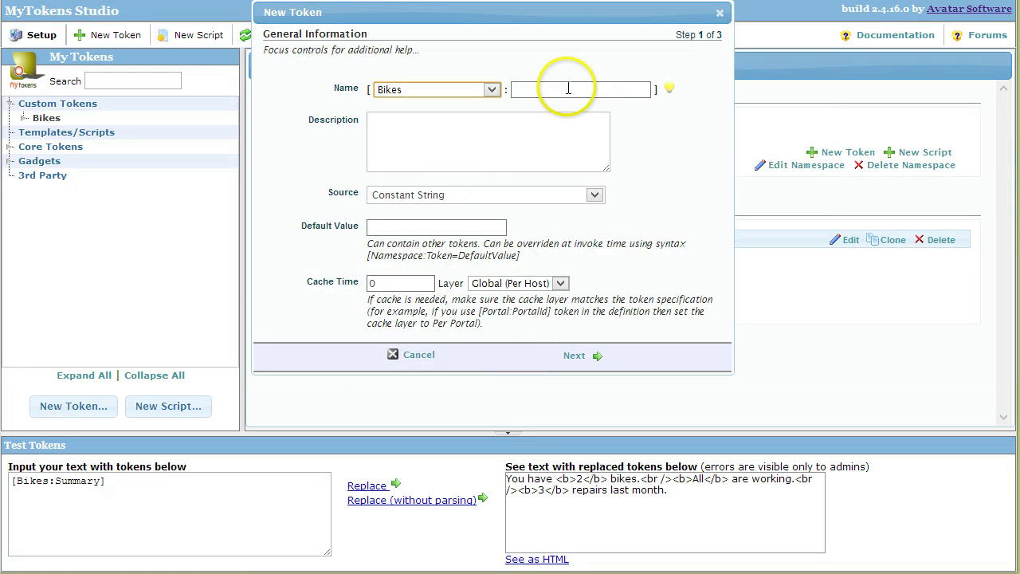
{"action": "left_click", "coordinate": [568, 89]}
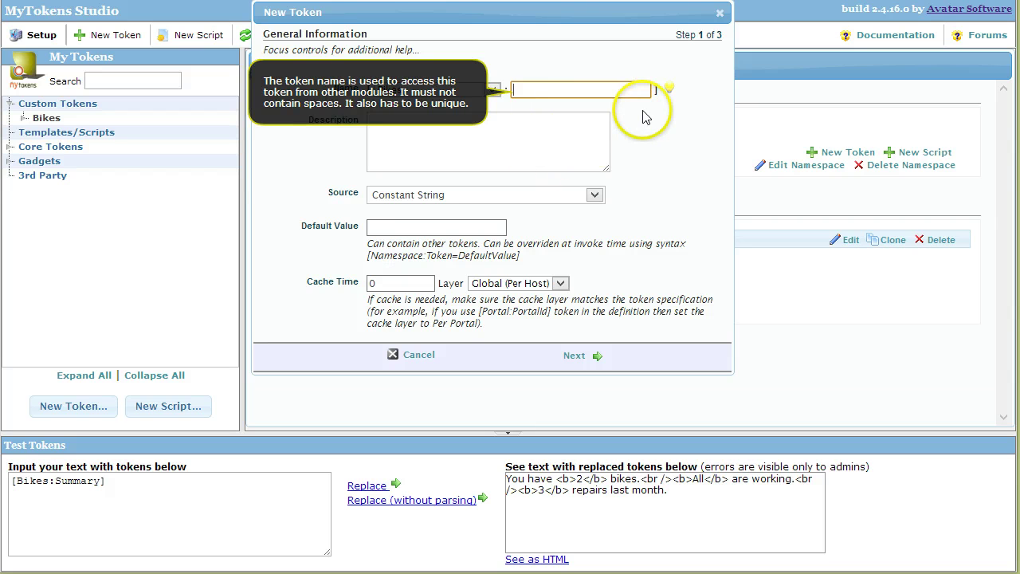
{"action": "type", "text": "Db"}
{"action": "left_click", "coordinate": [536, 117]}
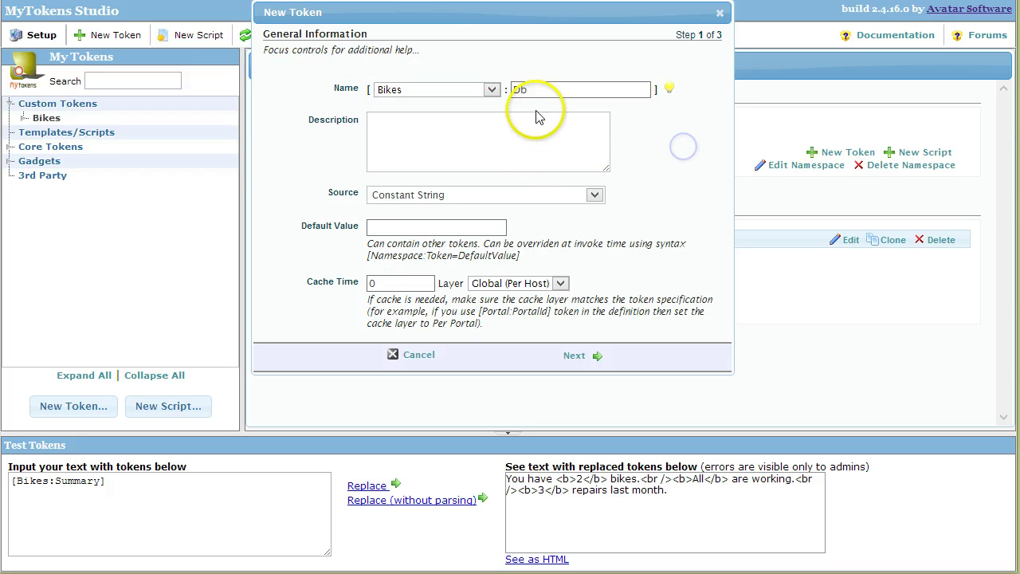
{"action": "left_click", "coordinate": [558, 90]}
{"action": "left_click", "coordinate": [545, 191]}
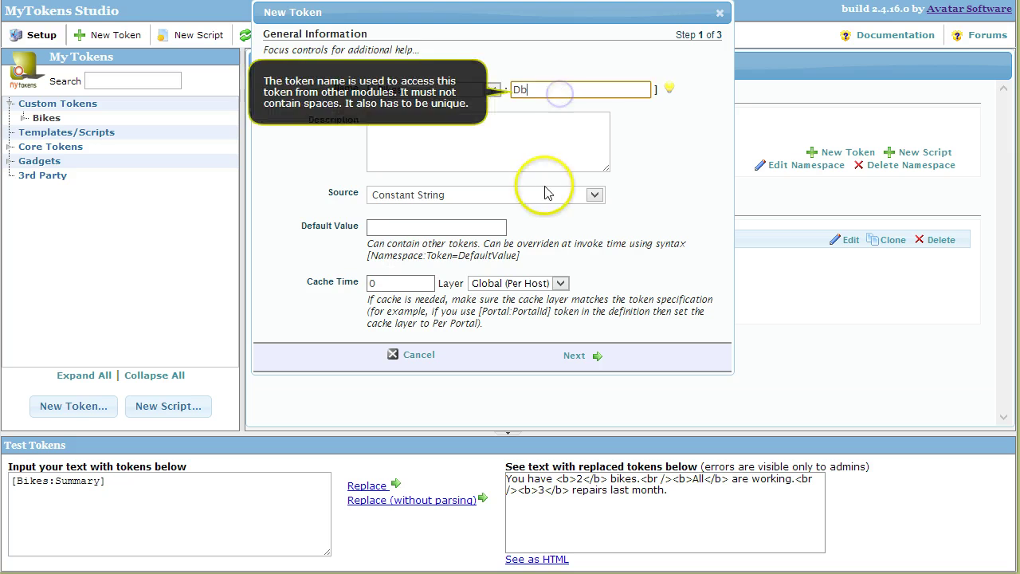
{"action": "left_click", "coordinate": [521, 223]}
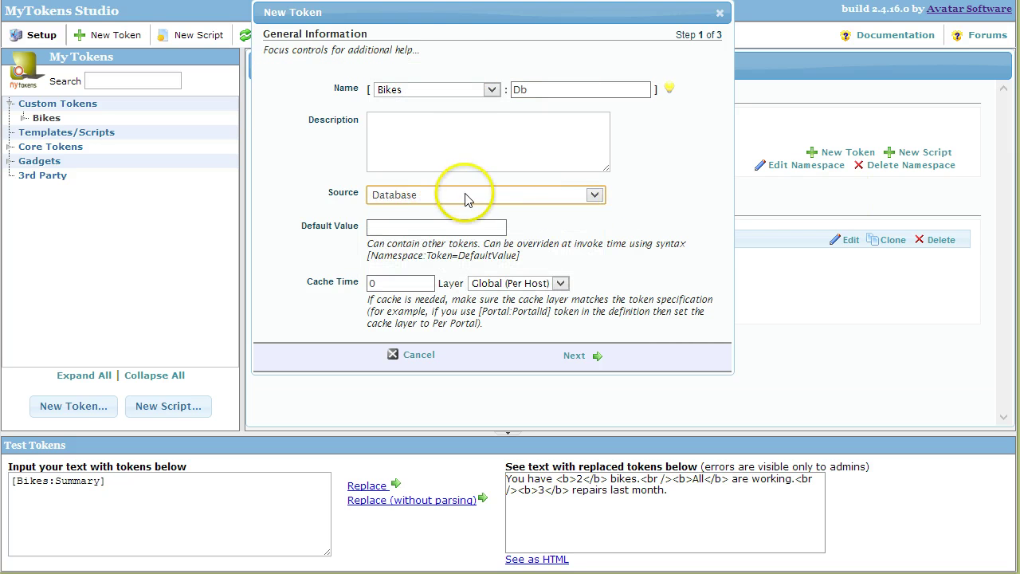
{"action": "left_click", "coordinate": [585, 89]}
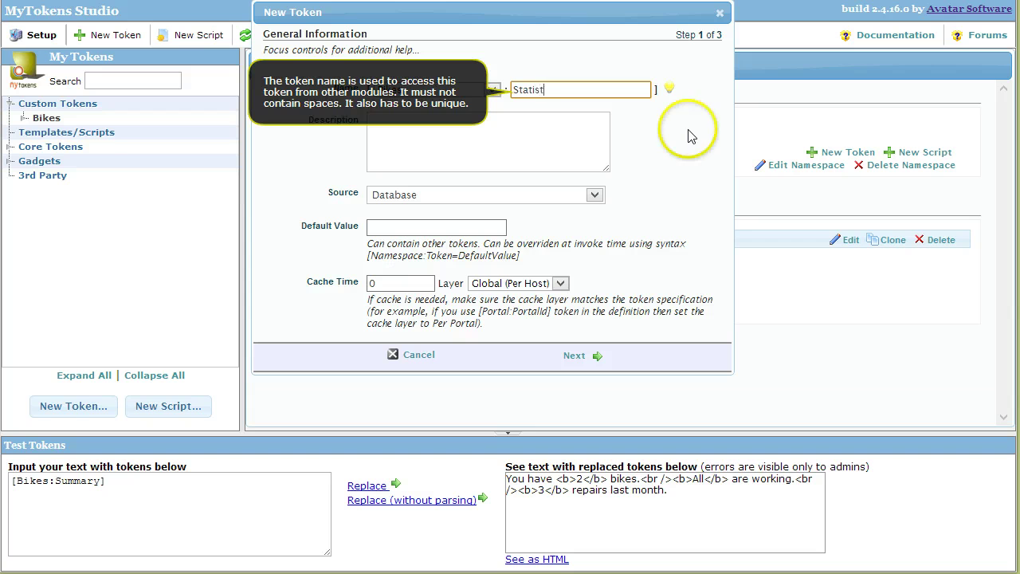
{"action": "left_click", "coordinate": [437, 194]}
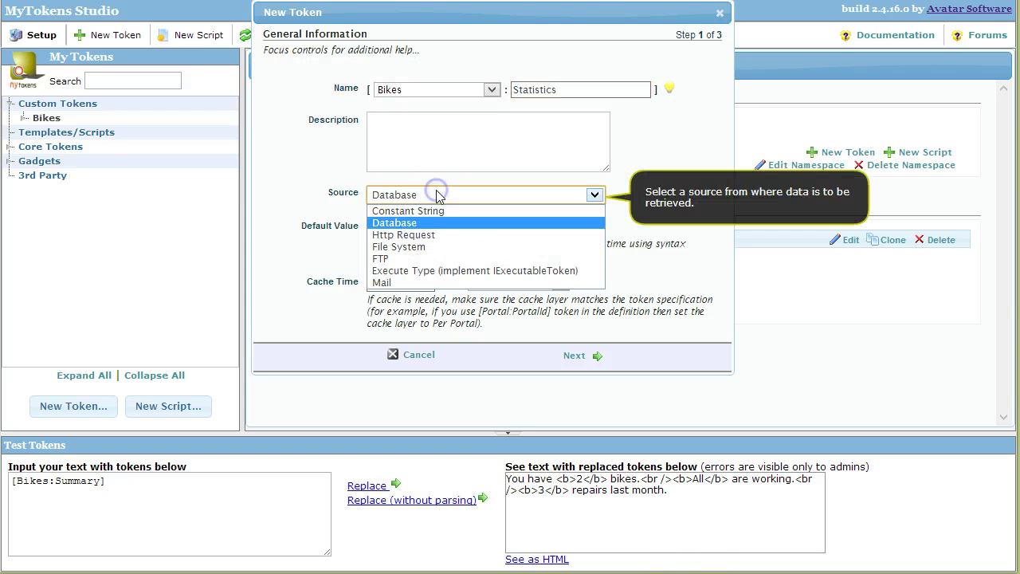
{"action": "left_click", "coordinate": [437, 195]}
- Set the Statistics token's database query to select * from Bikes where UserId=[User:UserID]
{"action": "left_click", "coordinate": [576, 357]}
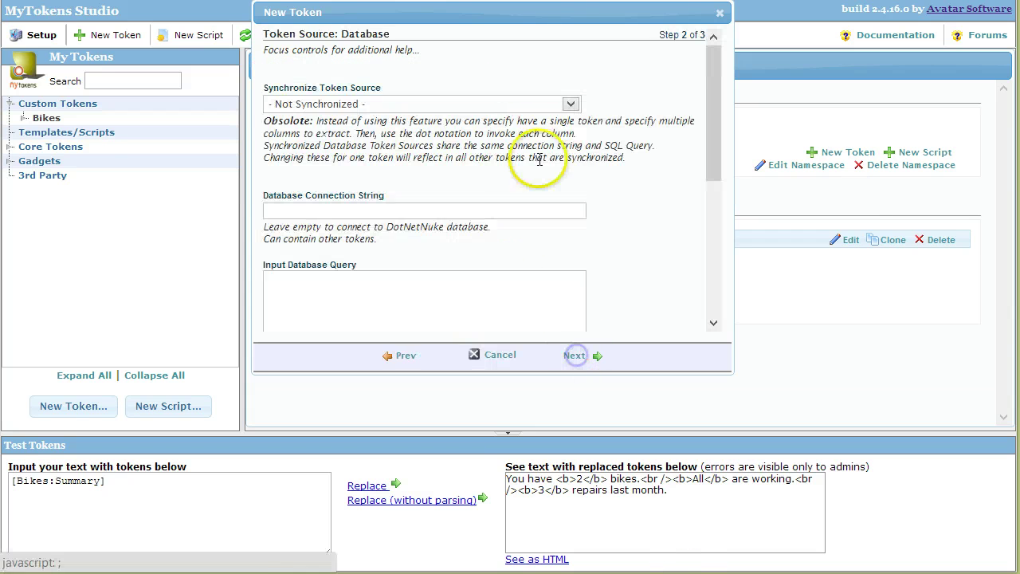
{"action": "scroll", "coordinate": [511, 228], "scroll_direction": "down", "scroll_amount": 3}
{"action": "left_click", "coordinate": [453, 177]}
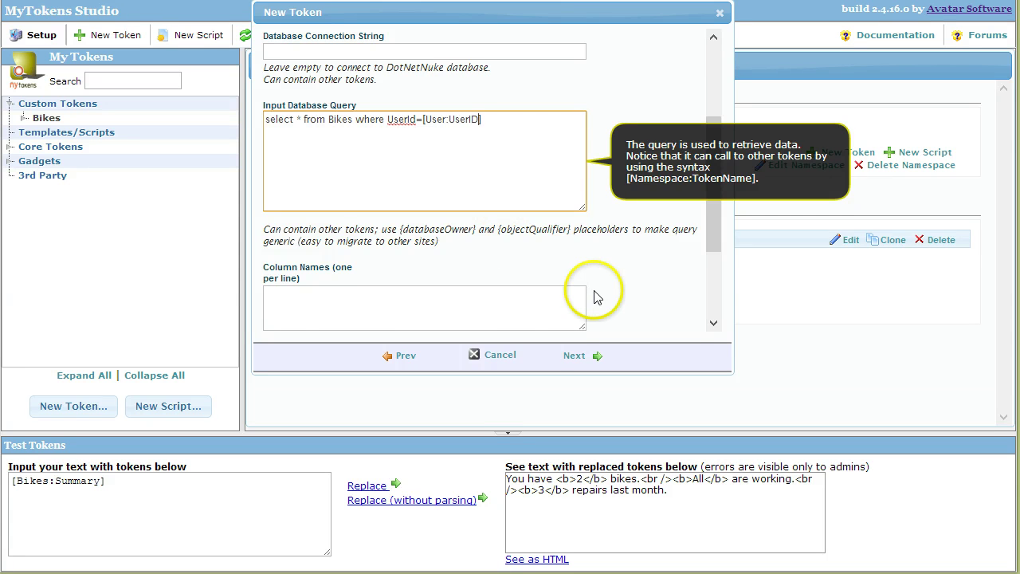
- Look up the columns of the dbo.Bikes table in the database and enter BikeCount as the token's first column name
{"action": "scroll", "coordinate": [558, 287], "scroll_direction": "down", "scroll_amount": 2}
{"action": "left_click", "coordinate": [300, 211]}
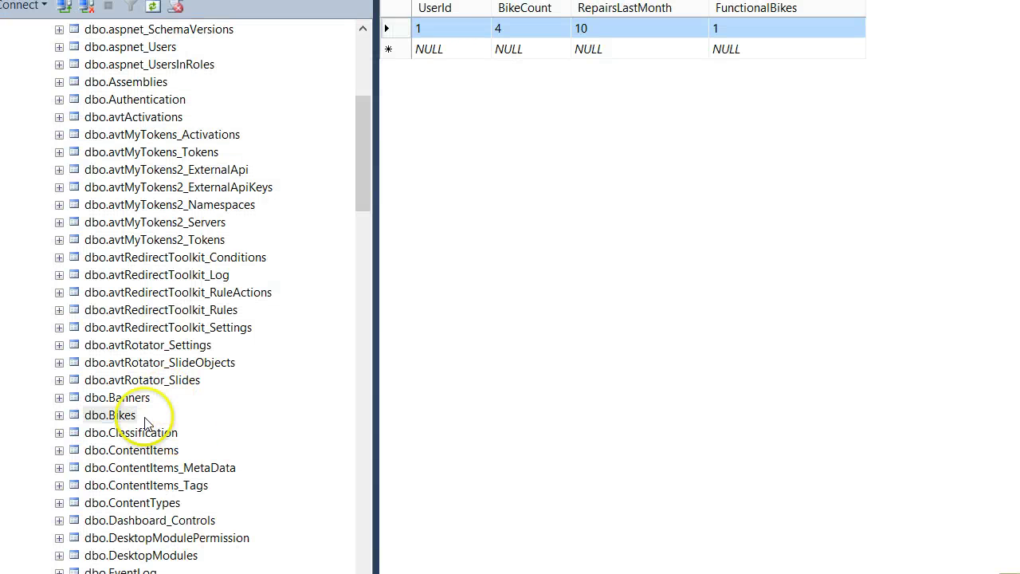
{"action": "left_click", "coordinate": [59, 415]}
{"action": "double_click", "coordinate": [104, 432]}
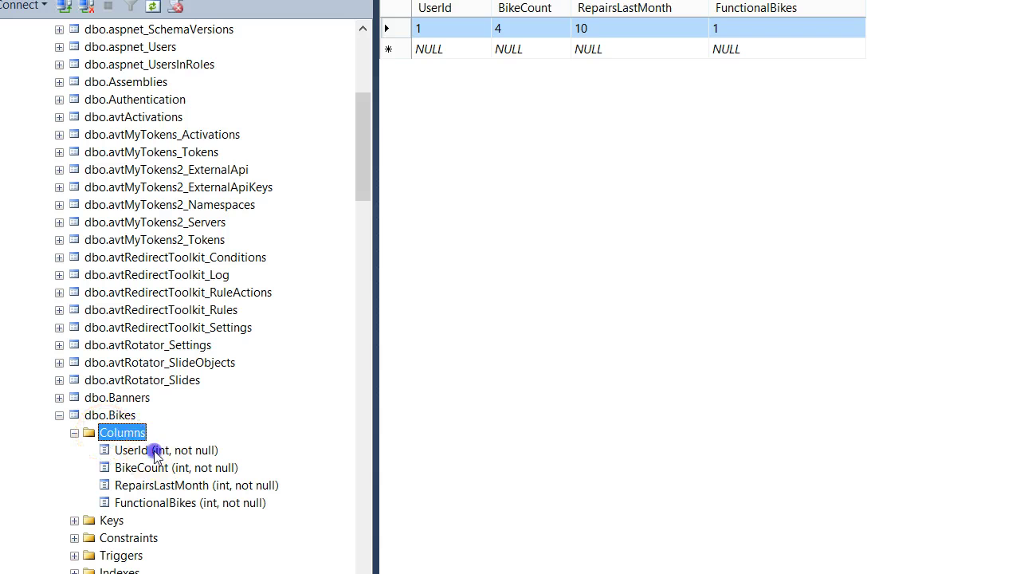
{"action": "double_click", "coordinate": [154, 451]}
{"action": "double_click", "coordinate": [168, 474]}
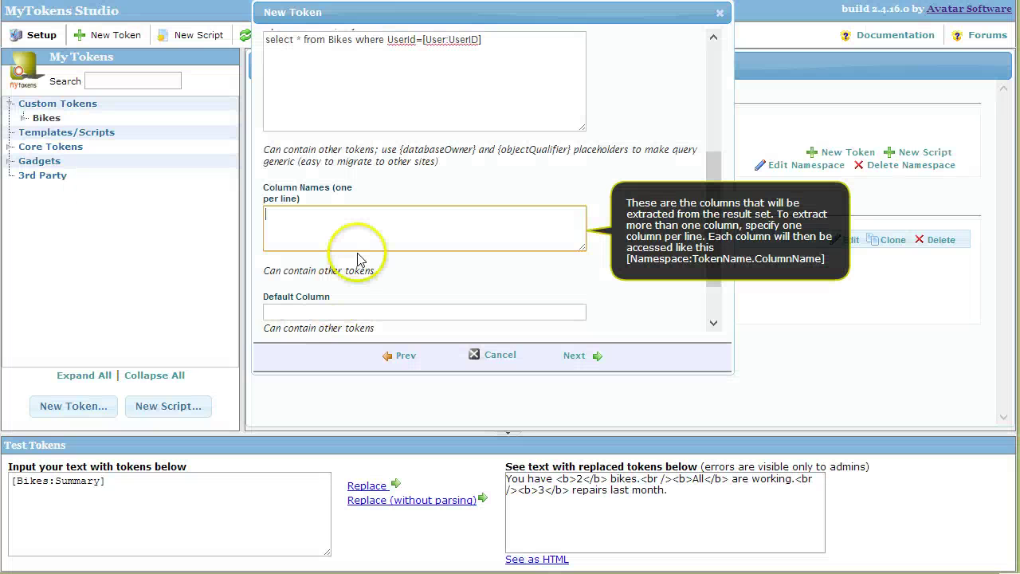
{"action": "type", "text": "BikeCount"}
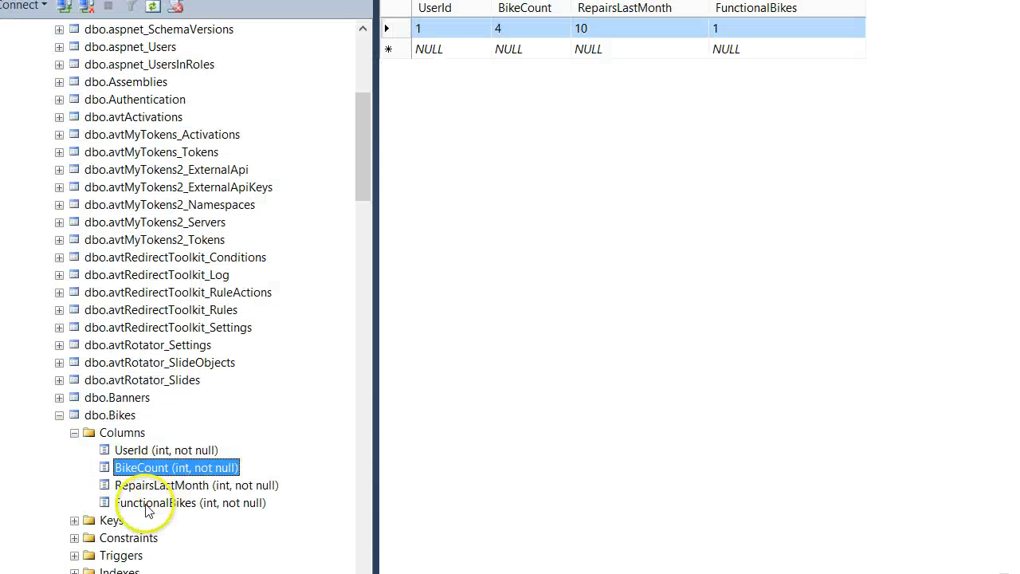
- Add RepairsLastMonth and FunctionalBikes from the dbo.Bikes table to the token's column names and save the token without parsing
{"action": "double_click", "coordinate": [146, 486]}
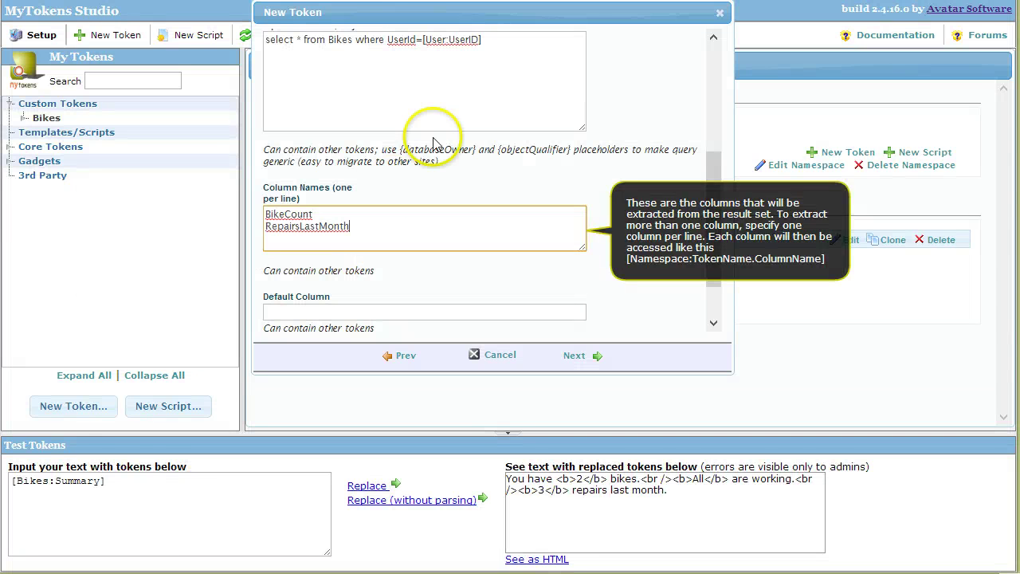
{"action": "left_click", "coordinate": [434, 138]}
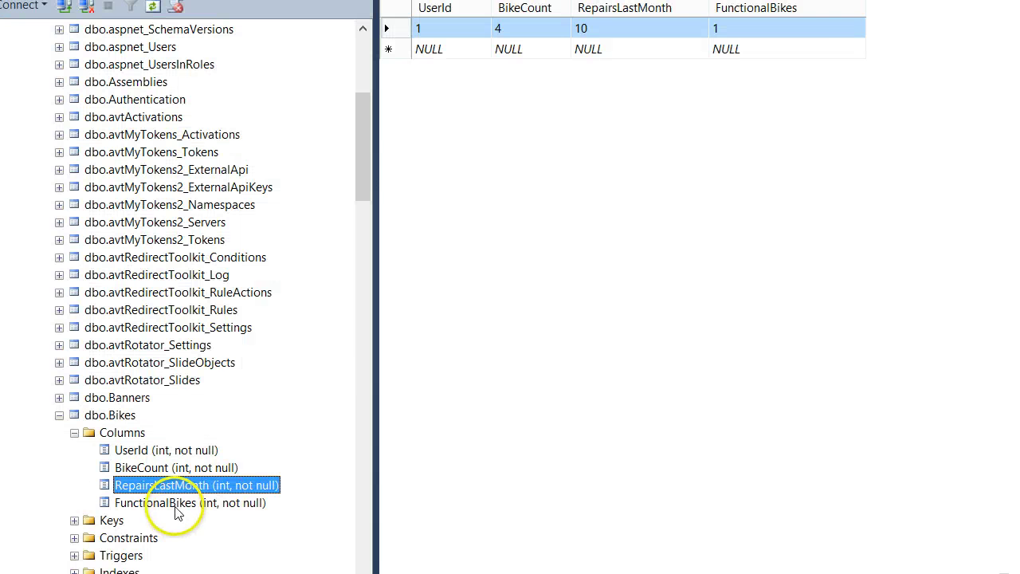
{"action": "double_click", "coordinate": [180, 503]}
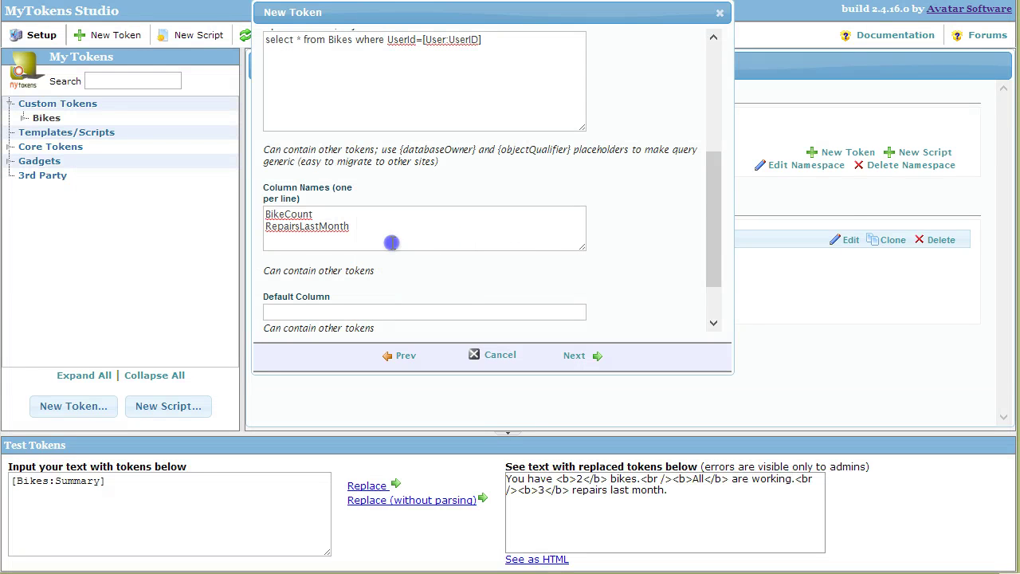
{"action": "left_click", "coordinate": [442, 234]}
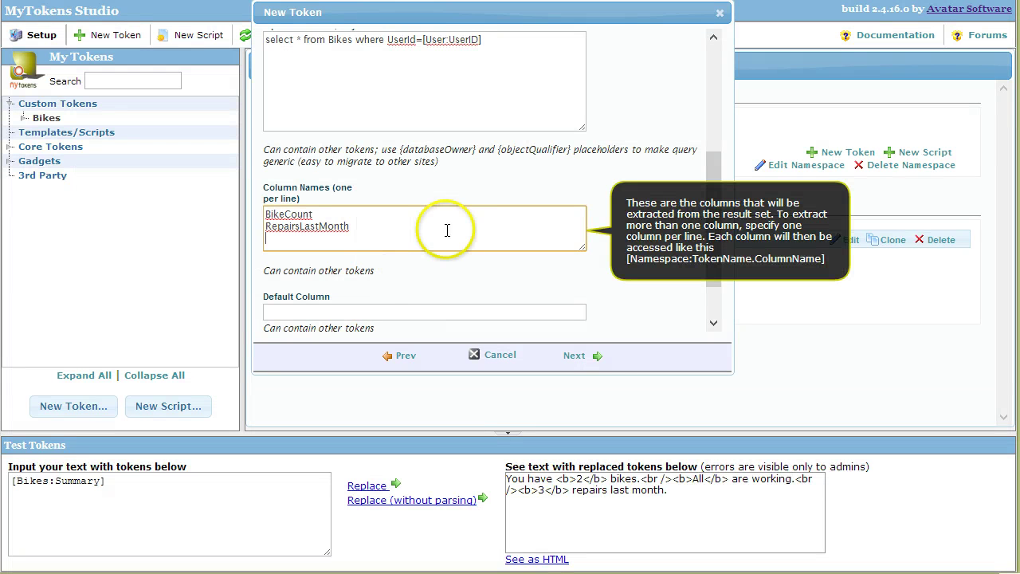
{"action": "left_click", "coordinate": [585, 358]}
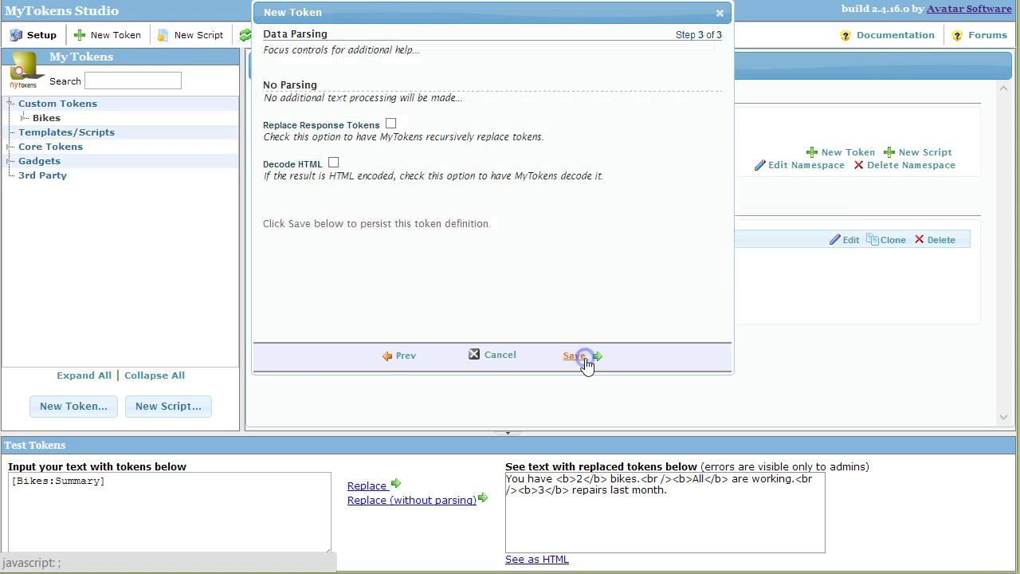
{"action": "left_click", "coordinate": [585, 357]}
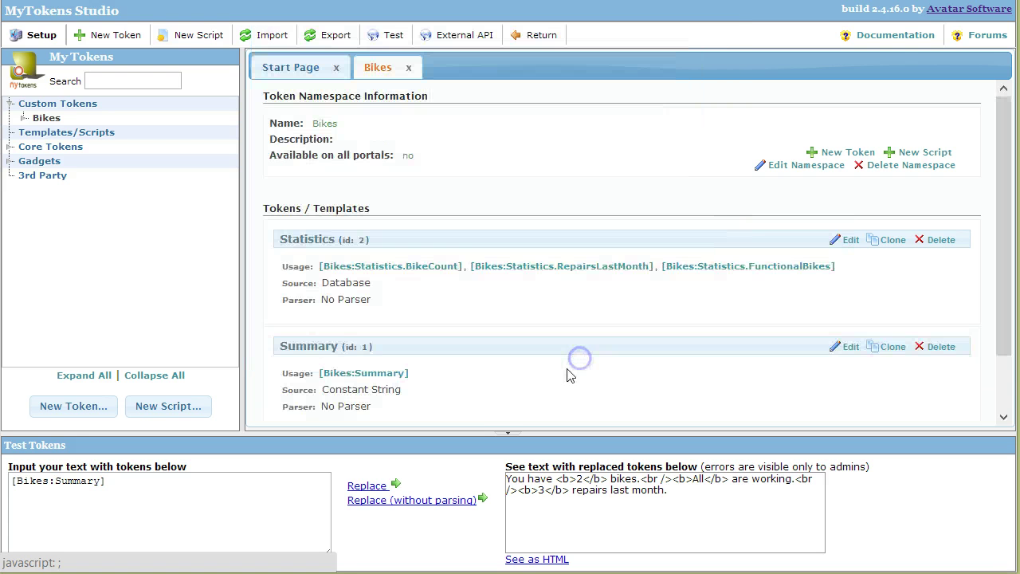
- Test the Statistics token's BikeCount, RepairsLastMonth and FunctionalBikes values one after another
{"action": "left_click", "coordinate": [439, 271]}
{"action": "left_click", "coordinate": [508, 481]}
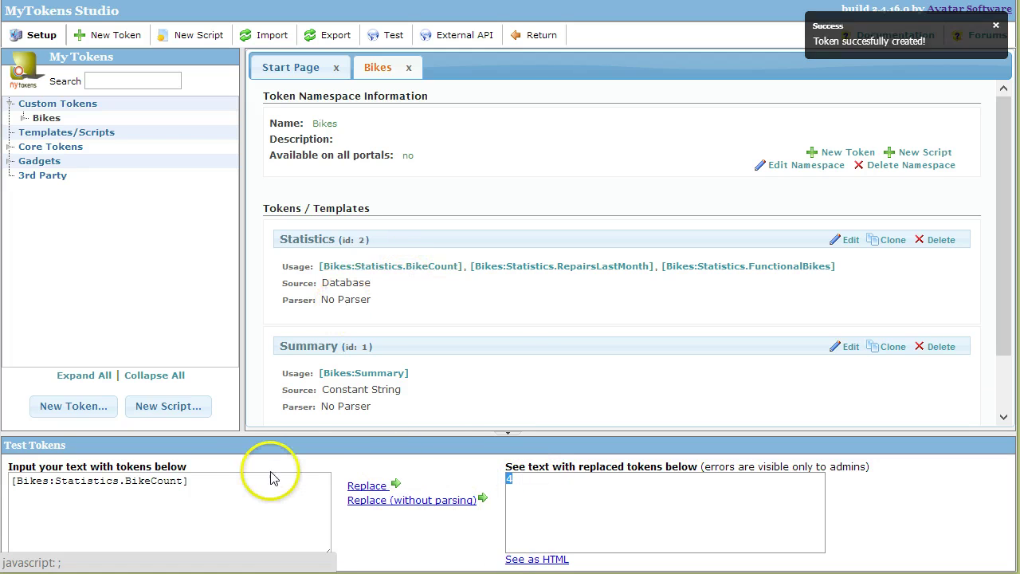
{"action": "left_click", "coordinate": [210, 470]}
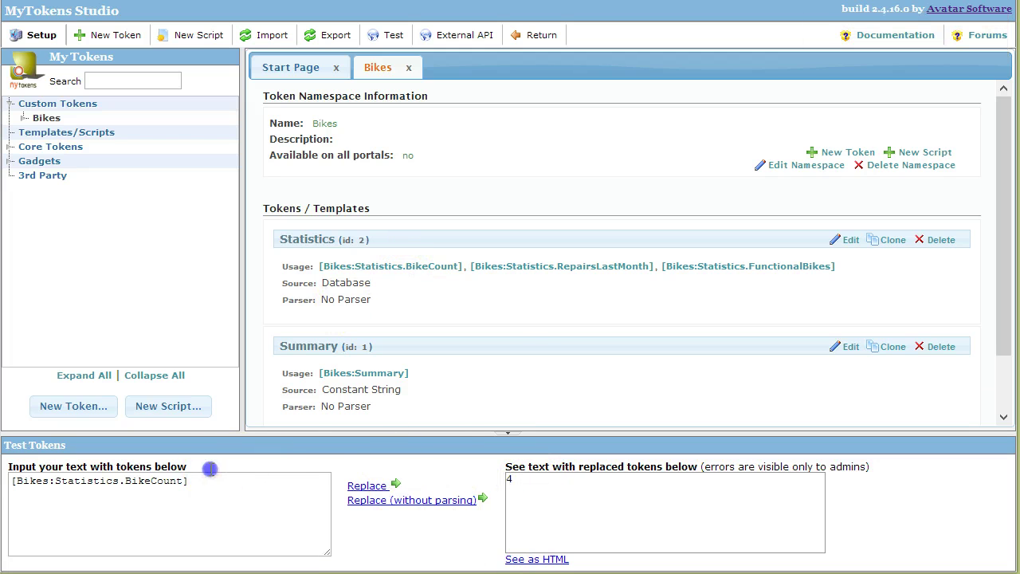
{"action": "left_click", "coordinate": [514, 268]}
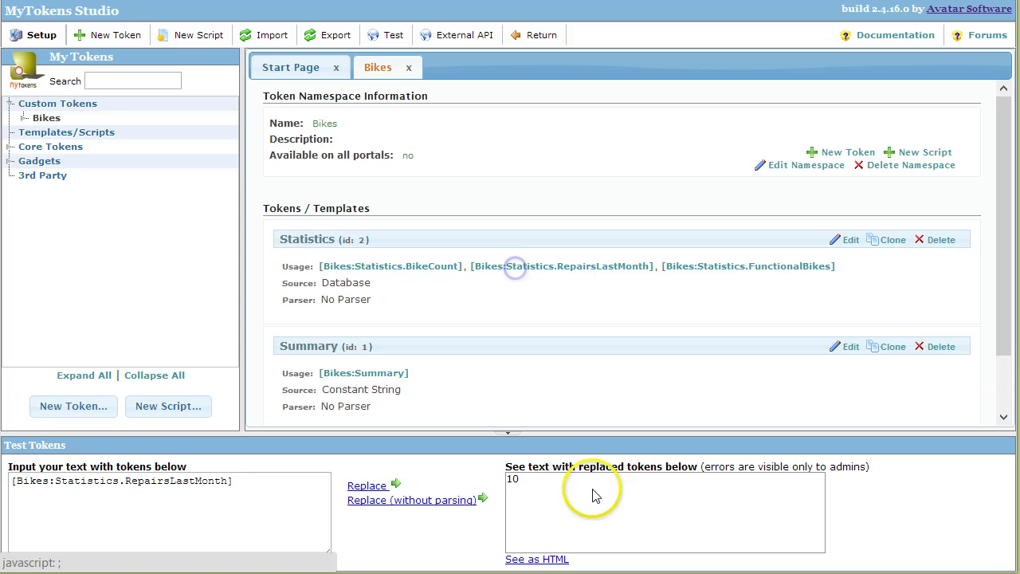
{"action": "left_click", "coordinate": [695, 271]}
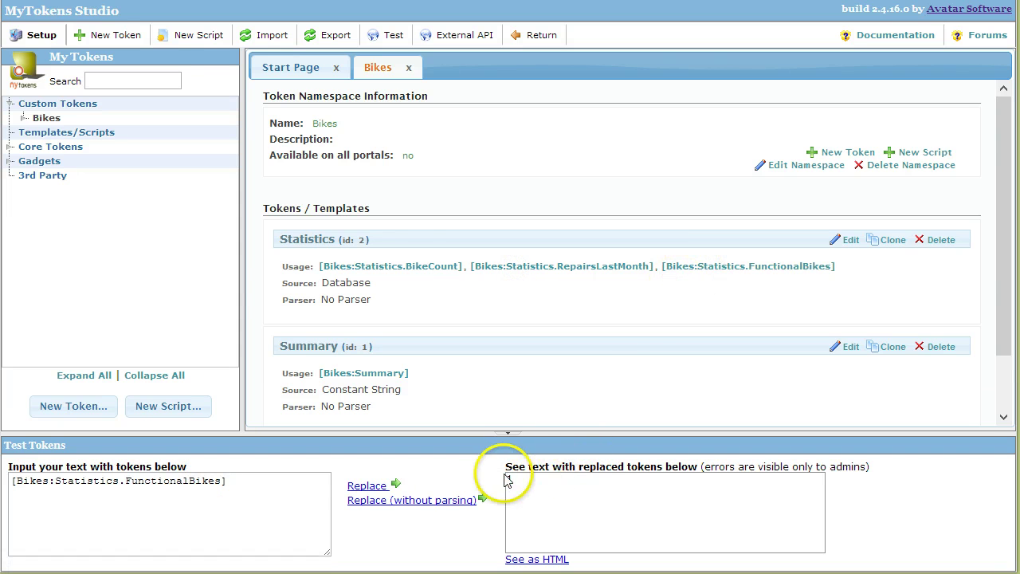
{"action": "triple_click", "coordinate": [609, 369]}
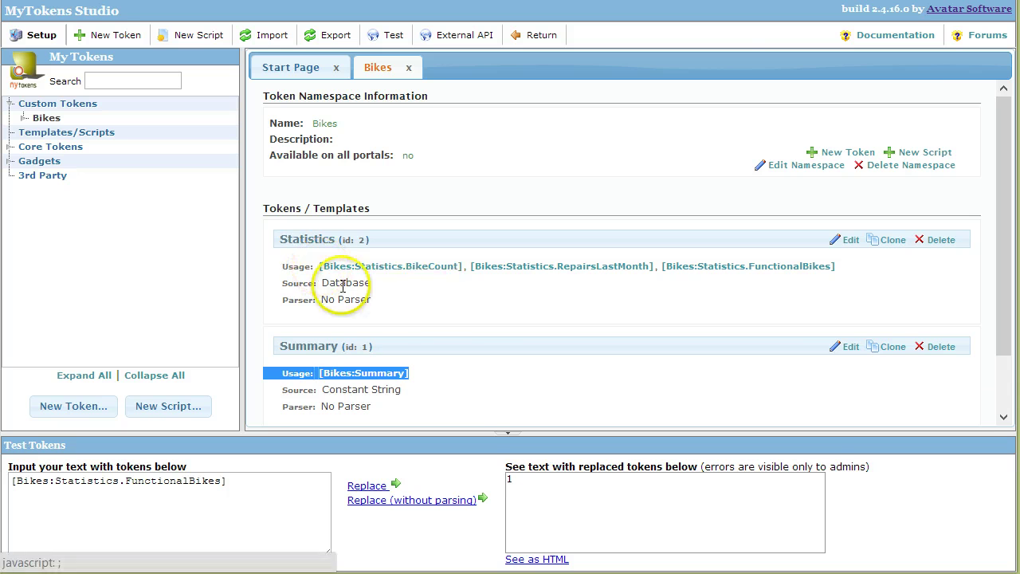
{"action": "left_click", "coordinate": [492, 378]}
- Open the Bikes:Summary token's constant string for editing and move the dialog clear of the Statistics token's usage names
{"action": "scroll", "coordinate": [638, 350], "scroll_direction": "down", "scroll_amount": 1}
{"action": "left_click", "coordinate": [848, 275]}
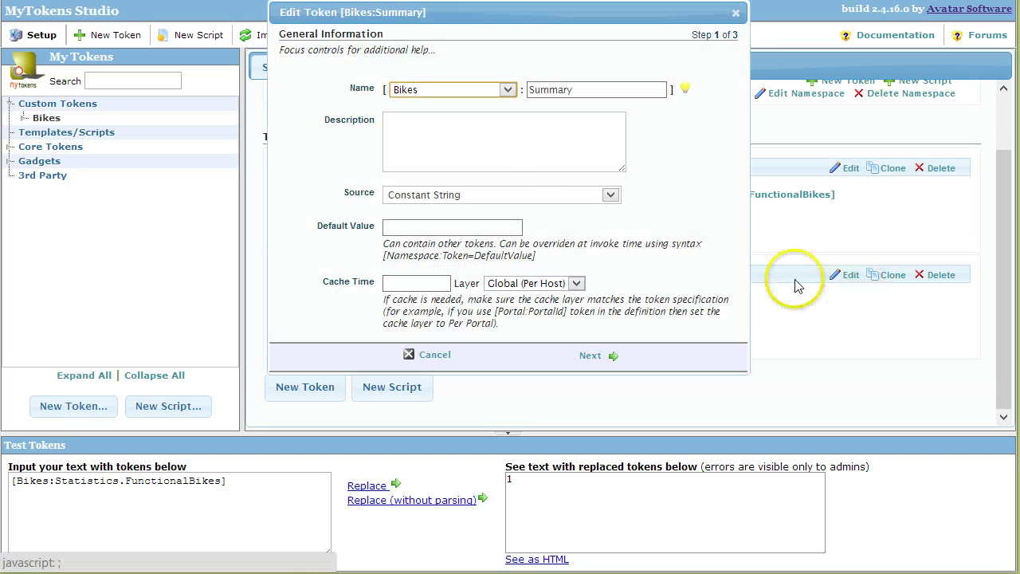
{"action": "left_click_drag", "start_coordinate": [528, 23], "coordinate": [165, 50]}
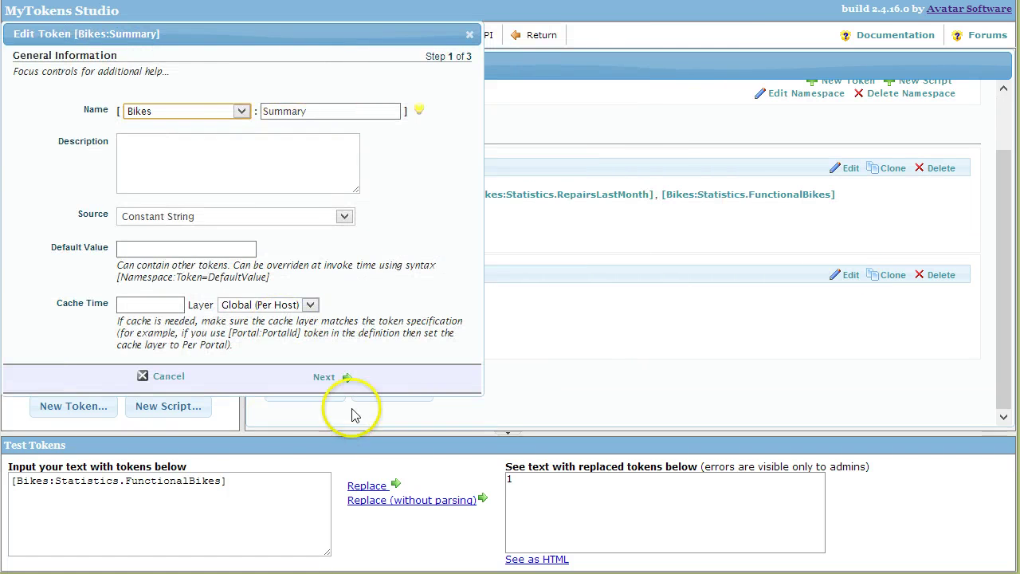
{"action": "left_click", "coordinate": [333, 377]}
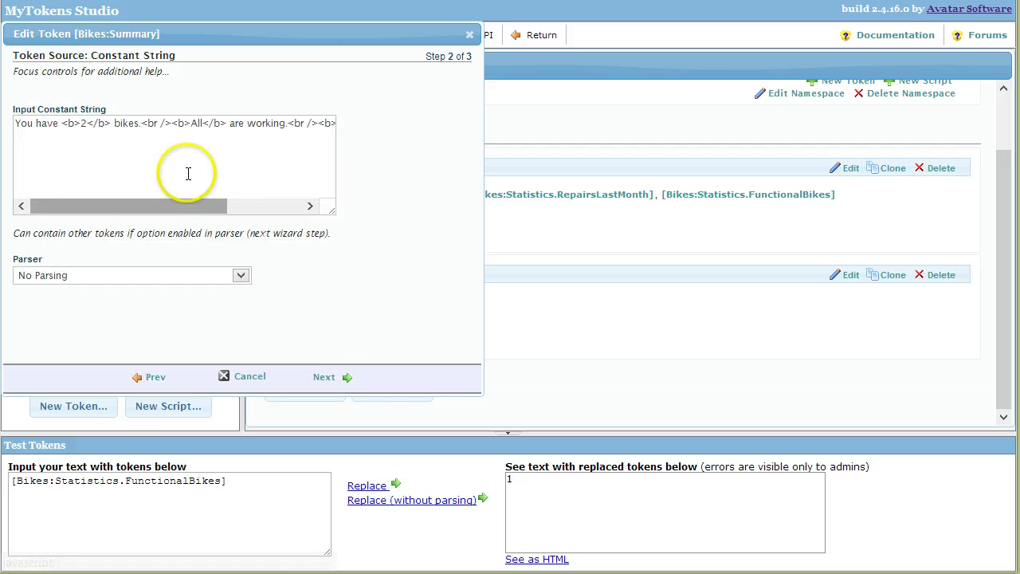
{"action": "left_click_drag", "start_coordinate": [372, 37], "coordinate": [924, 265]}
- Replace the hard-coded 2 in the Summary string with the [Bikes:Statistics.BikeCount] token
{"action": "left_click", "coordinate": [391, 194]}
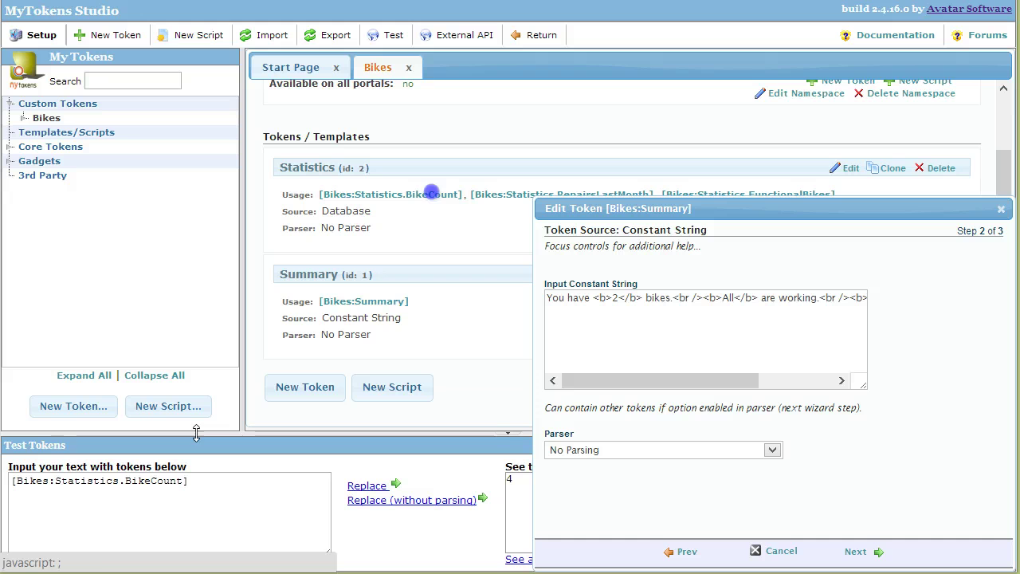
{"action": "left_click", "coordinate": [250, 510]}
{"action": "key", "text": "ctrl+c"}
{"action": "double_click", "coordinate": [615, 298]}
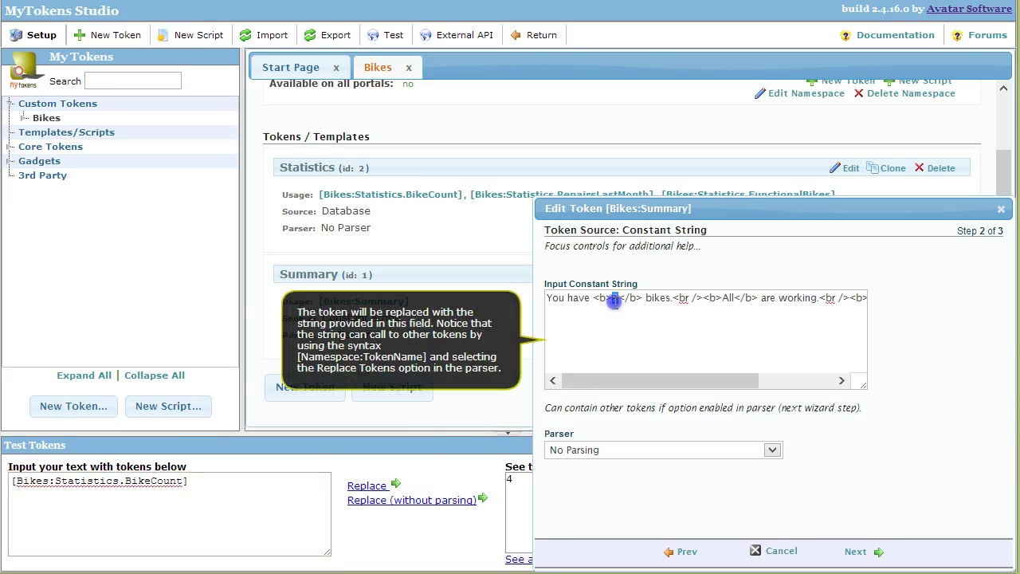
{"action": "key", "text": "ctrl+v"}
- Replace the word All in the Summary string with the [Bikes:Statistics.FunctionalBikes] token
{"action": "left_click_drag", "start_coordinate": [696, 390], "coordinate": [812, 374]}
{"action": "left_click", "coordinate": [763, 196]}
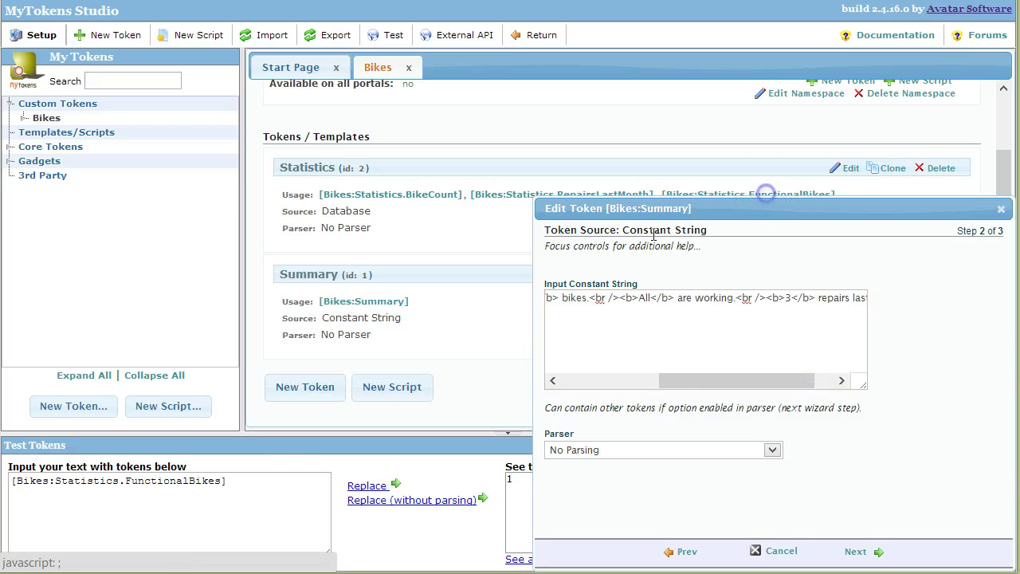
{"action": "left_click", "coordinate": [275, 492]}
{"action": "key", "text": "ctrl+c"}
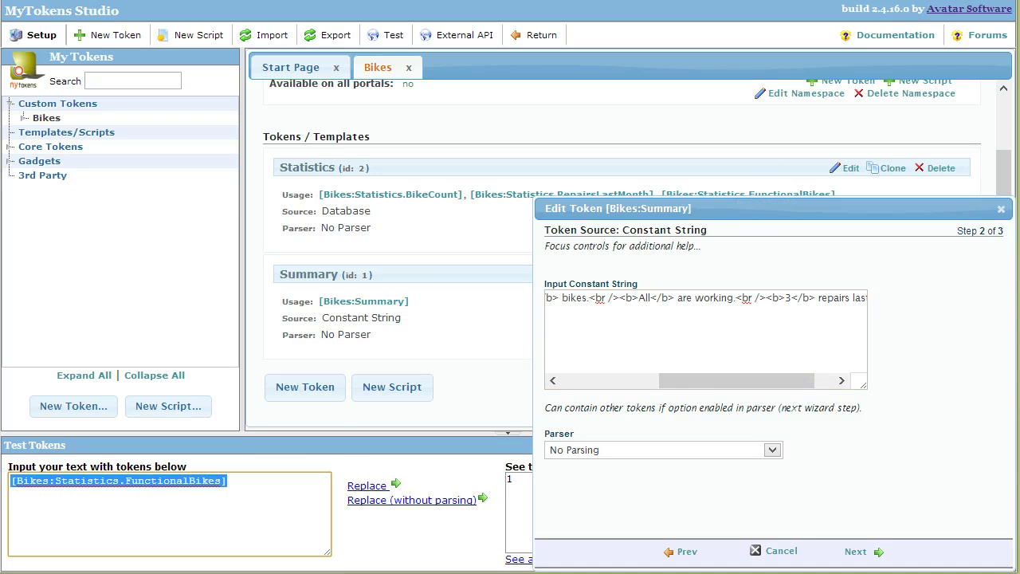
{"action": "double_click", "coordinate": [644, 298]}
{"action": "key", "text": "ctrl+v"}
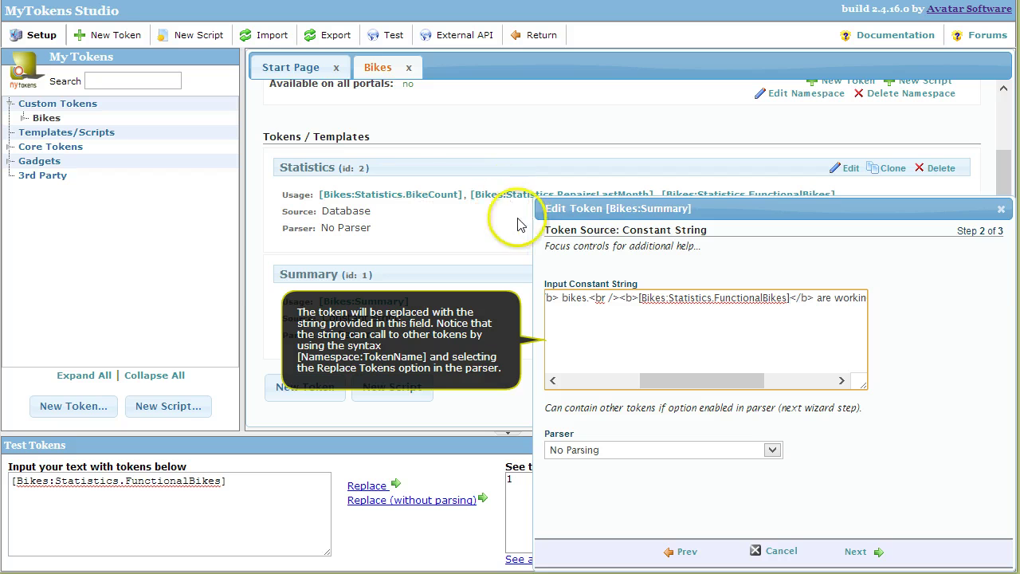
- Replace the hard-coded repairs number in the Summary string with the [Bikes:Statistics.RepairsLastMonth] token and save the Summary token
{"action": "left_click", "coordinate": [635, 195]}
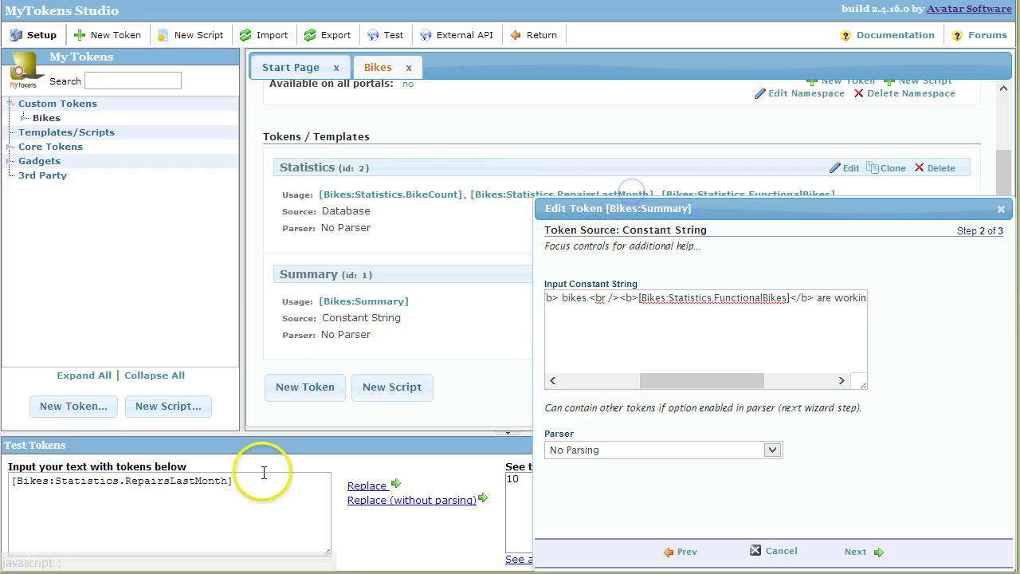
{"action": "left_click", "coordinate": [261, 475]}
{"action": "key", "text": "ctrl+c"}
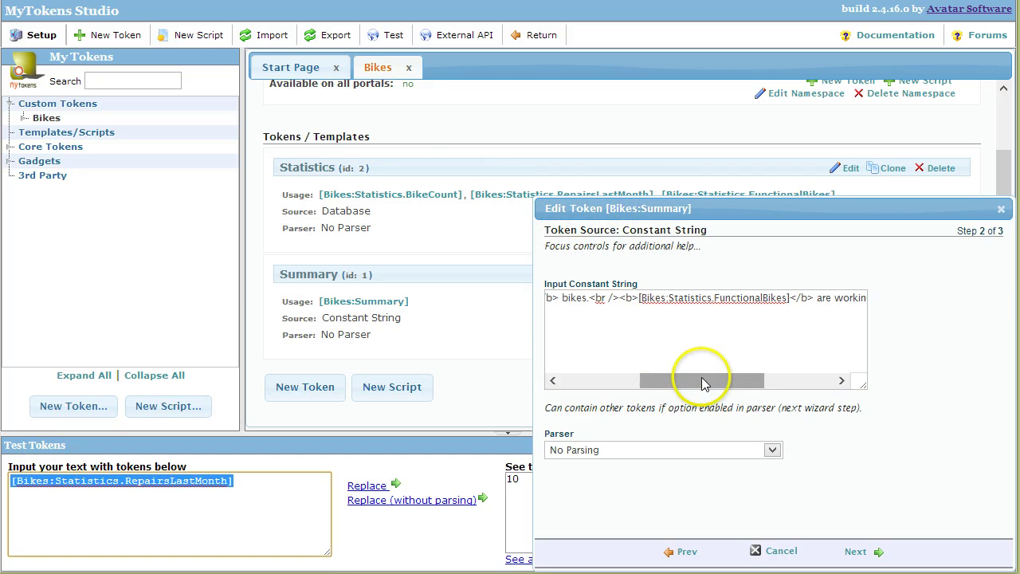
{"action": "left_click_drag", "start_coordinate": [694, 380], "coordinate": [811, 380]}
{"action": "double_click", "coordinate": [754, 305]}
{"action": "key", "text": "ctrl+v"}
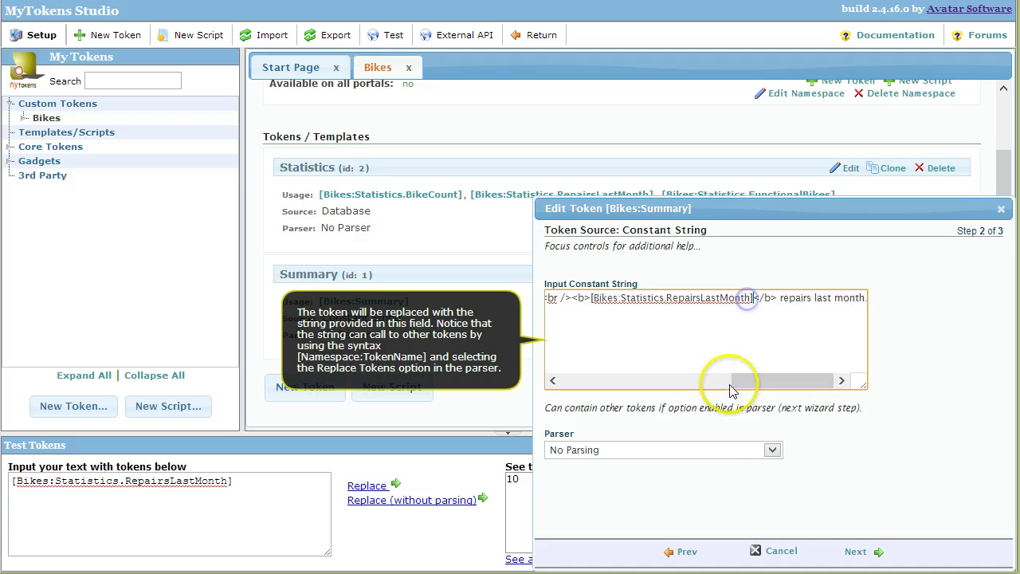
{"action": "left_click", "coordinate": [851, 550]}
{"action": "left_click", "coordinate": [851, 551]}
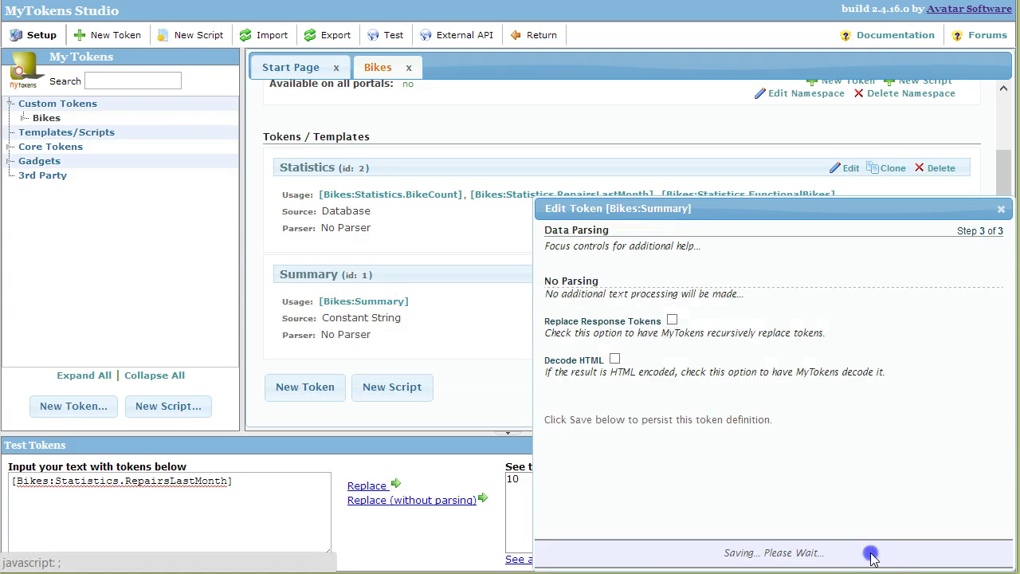
- Test the Bikes:Summary token, then reload the Rotator page and check the bike figures in the slide
{"action": "left_click", "coordinate": [384, 302]}
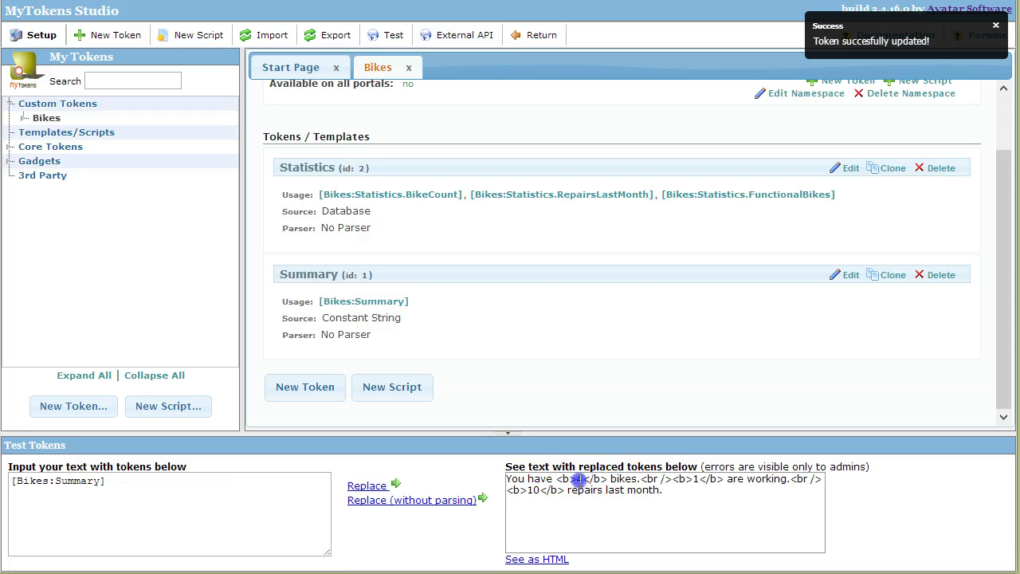
{"action": "left_click", "coordinate": [693, 477]}
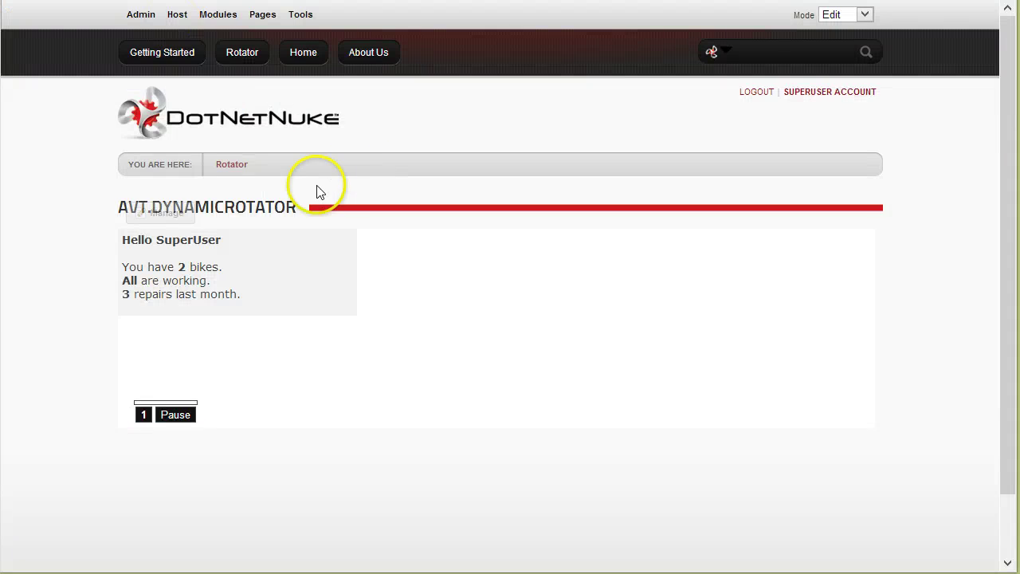
{"action": "left_click", "coordinate": [359, 271]}
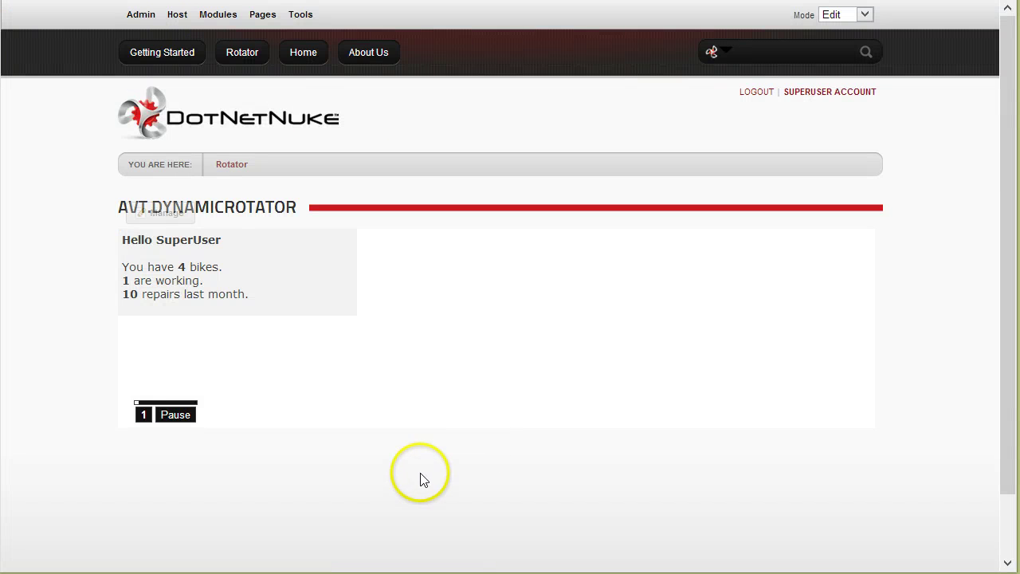
{"action": "left_click", "coordinate": [181, 265]}
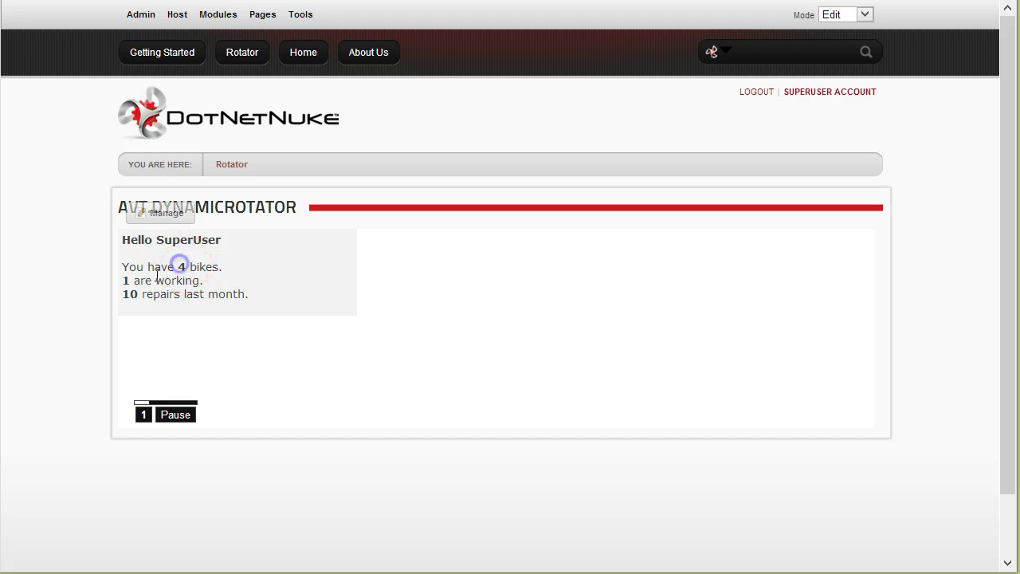
{"action": "left_click", "coordinate": [127, 279]}
- In SQL Server Management Studio, set BikeCount to 3 for UserId 1 in the Bikes table
{"action": "left_click", "coordinate": [453, 470]}
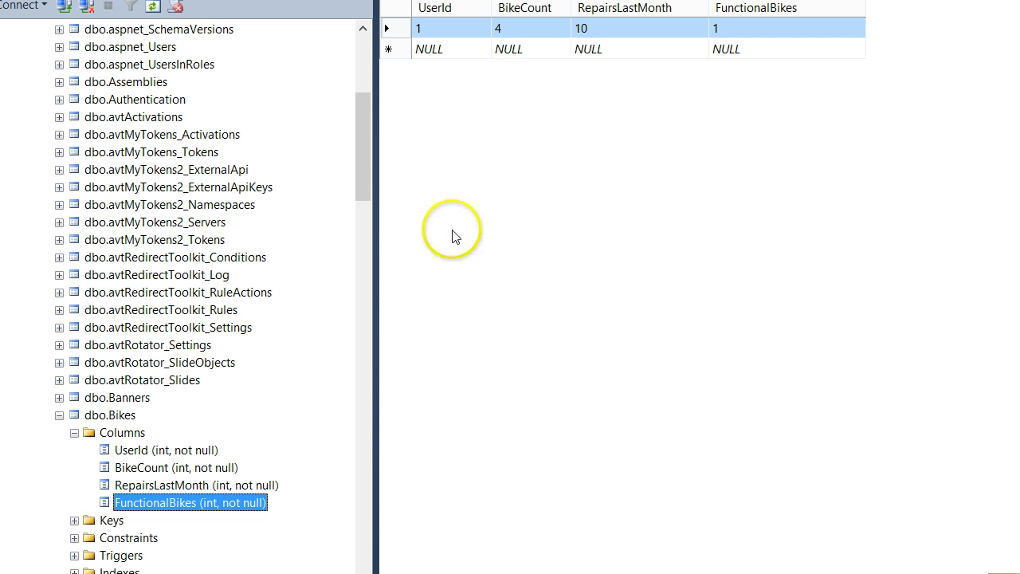
{"action": "left_click", "coordinate": [523, 31]}
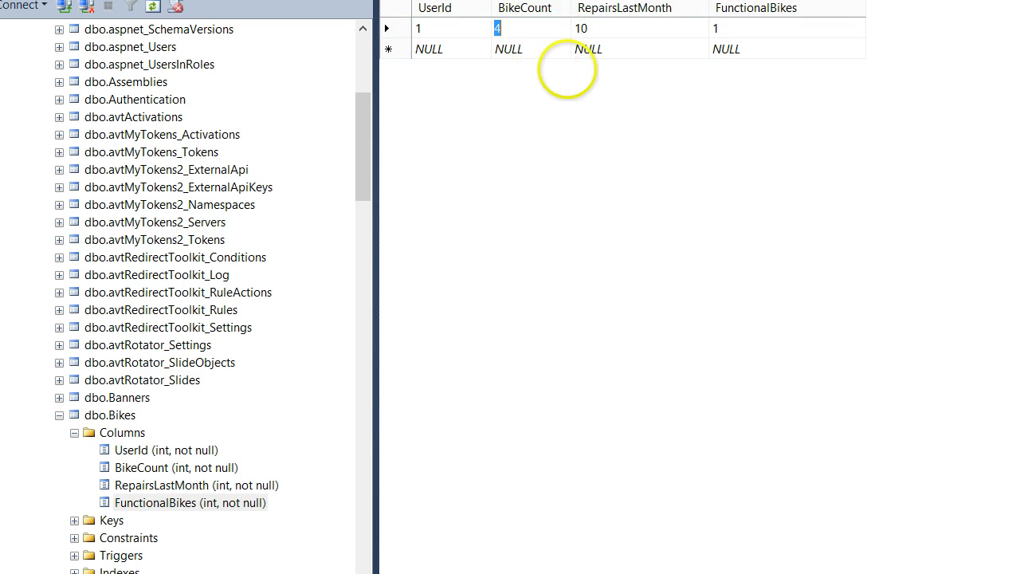
{"action": "type", "text": "3"}
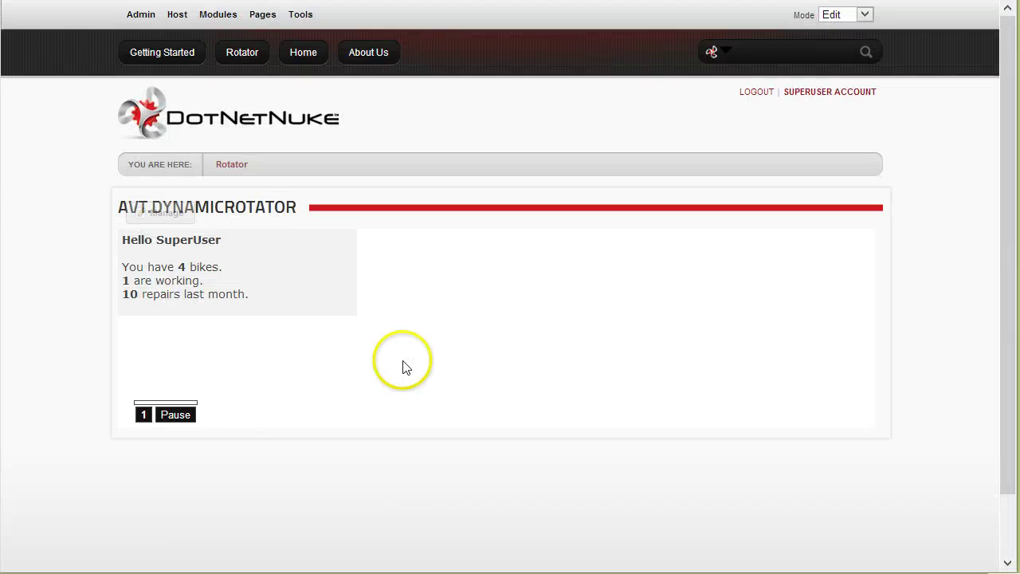
- Return to the Rotator page in the browser and reload it to check the slide against the edited database row
{"action": "key", "text": "F5"}
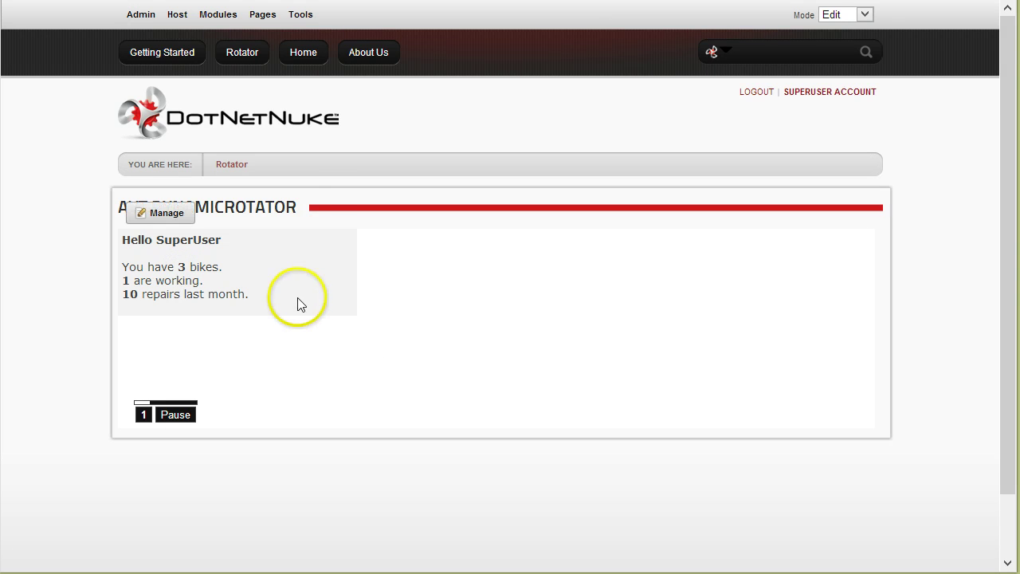
{"action": "left_click_drag", "start_coordinate": [248, 305], "coordinate": [128, 276]}
{"action": "left_click", "coordinate": [128, 275]}
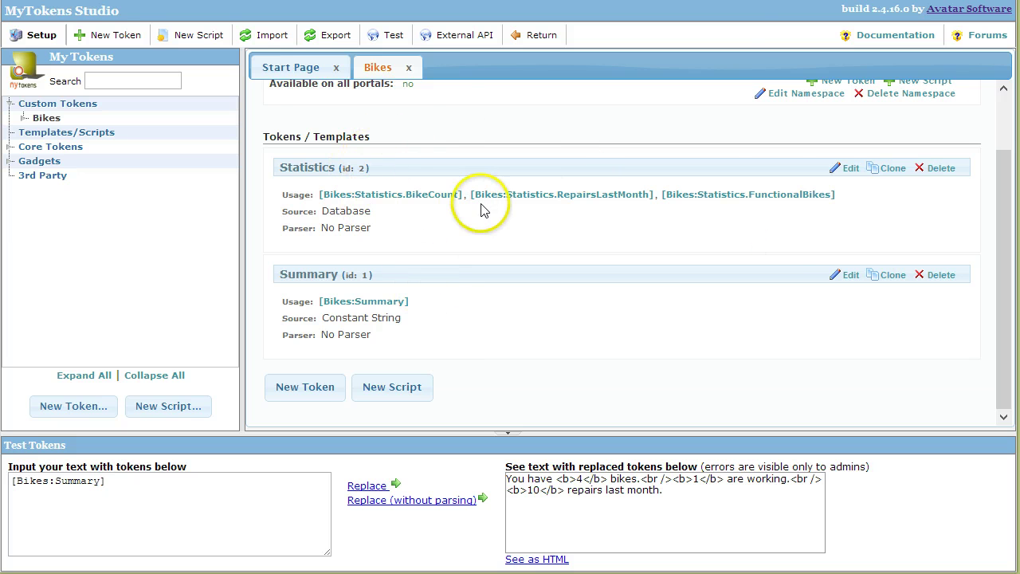
- Open the Bikes:Statistics token for editing in MyTokens Studio and set its cache layer to Per User
{"action": "left_click", "coordinate": [848, 169]}
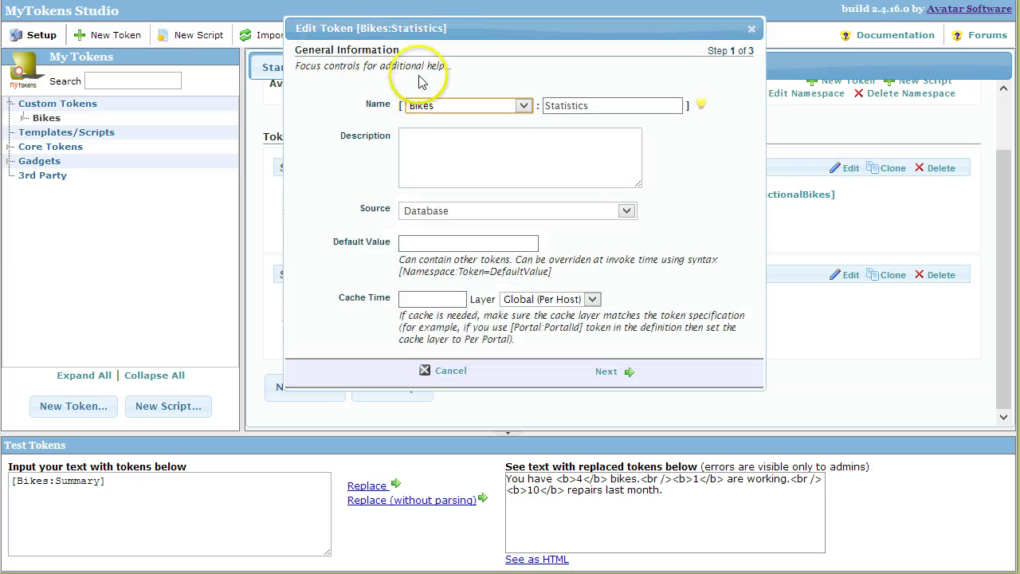
{"action": "left_click", "coordinate": [437, 298]}
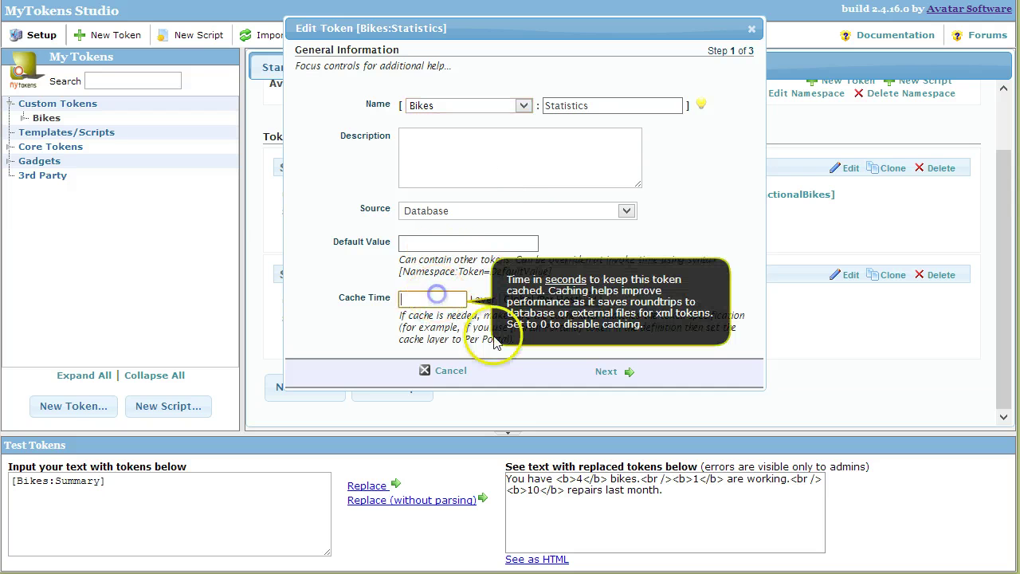
{"action": "left_click", "coordinate": [721, 273]}
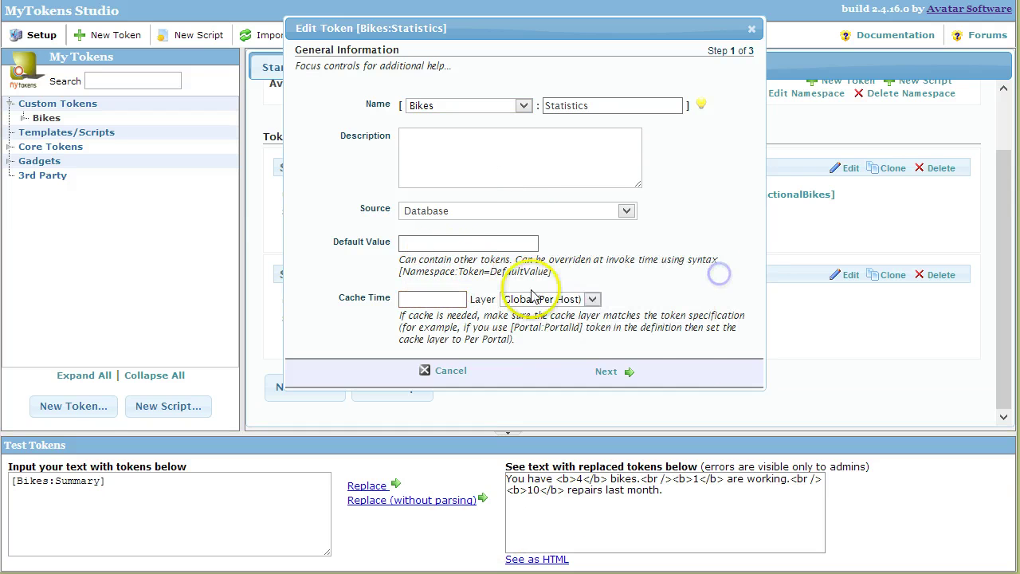
{"action": "left_click_drag", "start_coordinate": [532, 290], "coordinate": [534, 298]}
{"action": "left_click", "coordinate": [534, 300]}
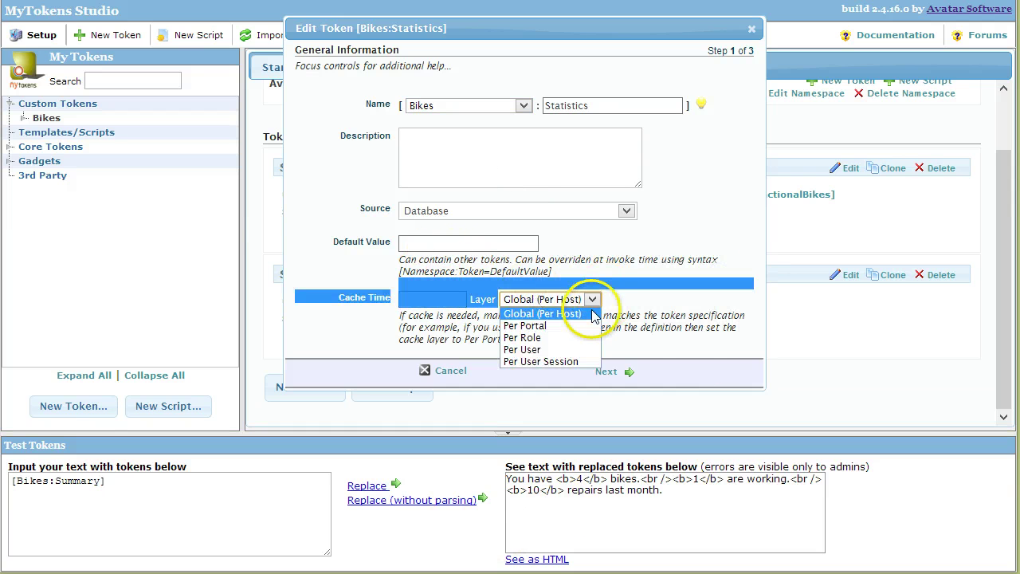
{"action": "left_click", "coordinate": [582, 351]}
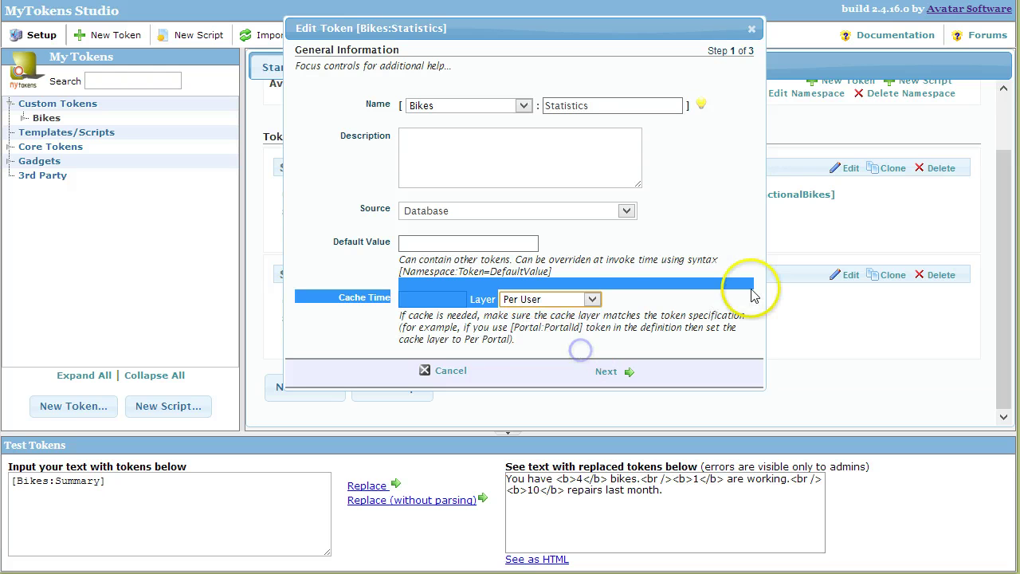
- Set the Statistics token's cache time to 10 seconds and save the token
{"action": "left_click", "coordinate": [431, 297]}
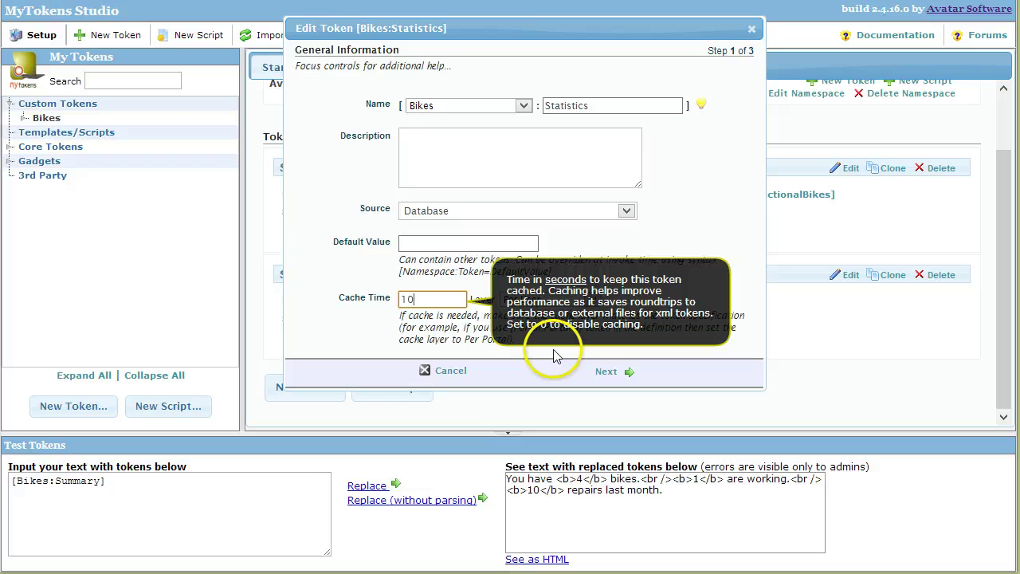
{"action": "left_click", "coordinate": [700, 362]}
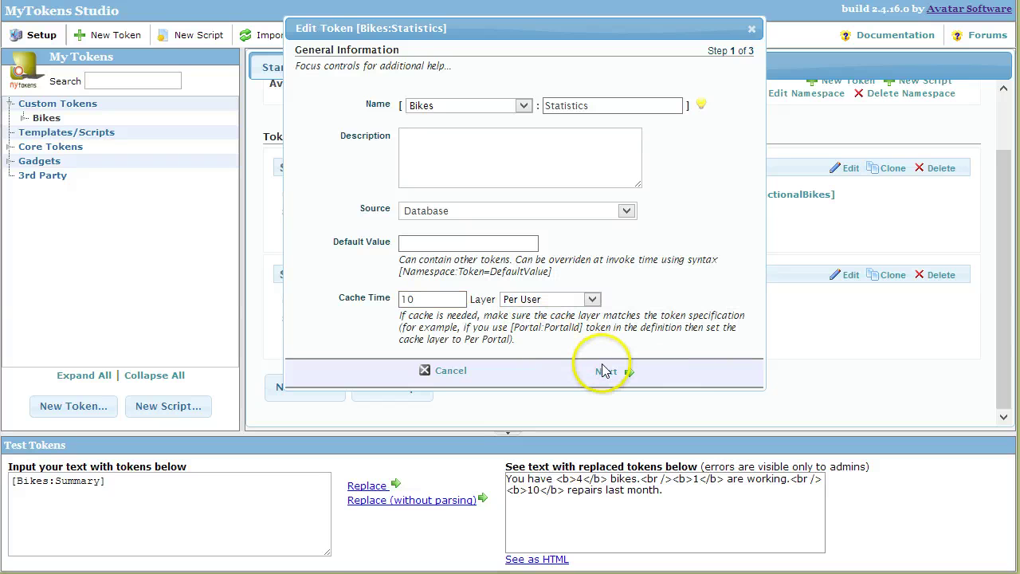
{"action": "left_click", "coordinate": [605, 371]}
{"action": "left_click", "coordinate": [604, 370]}
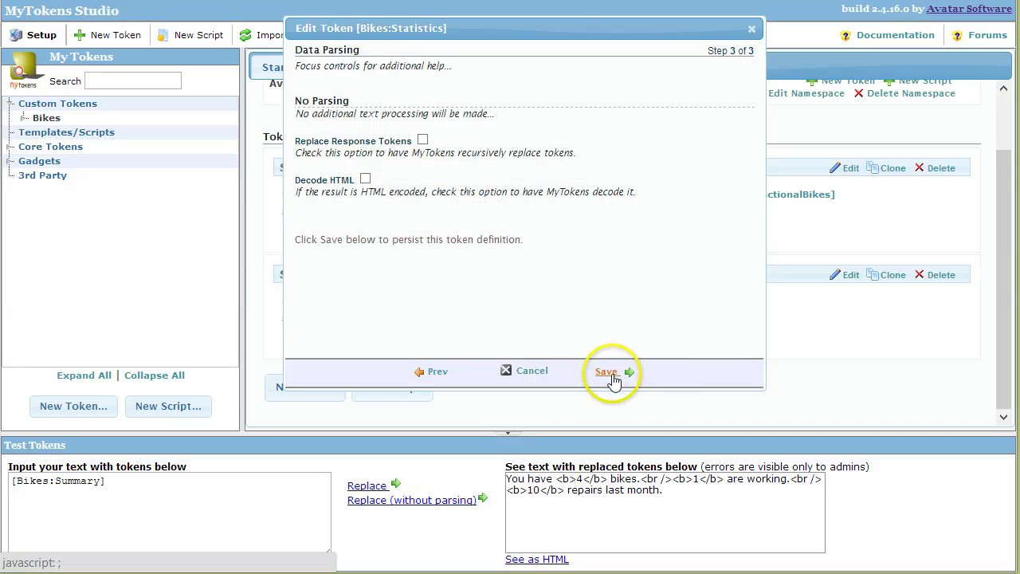
{"action": "left_click", "coordinate": [607, 372]}
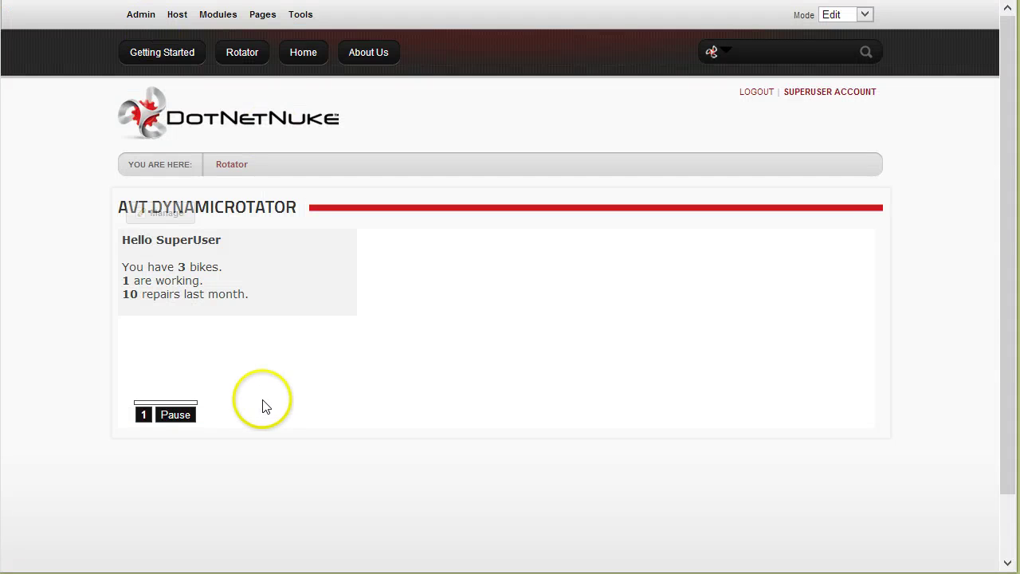
- Reload the Rotator page to fill the cache, then set BikeCount to 2 in the Bikes table in SQL Server Management Studio
{"action": "key", "text": "F5"}
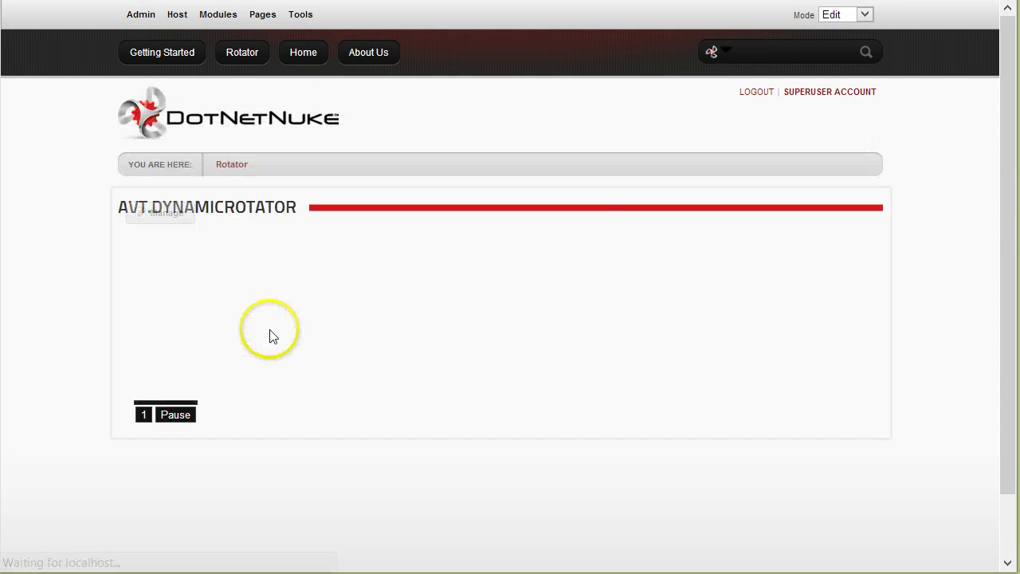
{"action": "key", "text": "alt+Tab"}
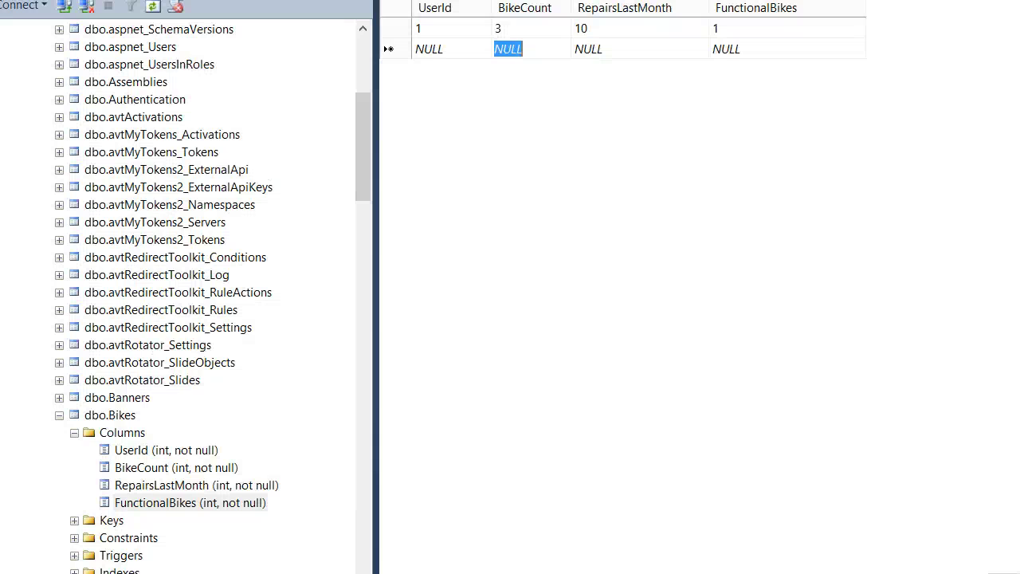
{"action": "left_click", "coordinate": [519, 23]}
{"action": "key", "text": "alt+Tab"}
- Reload the Rotator page repeatedly past the cache time to check when the slide picks up the new bike count
{"action": "key", "text": "F5"}
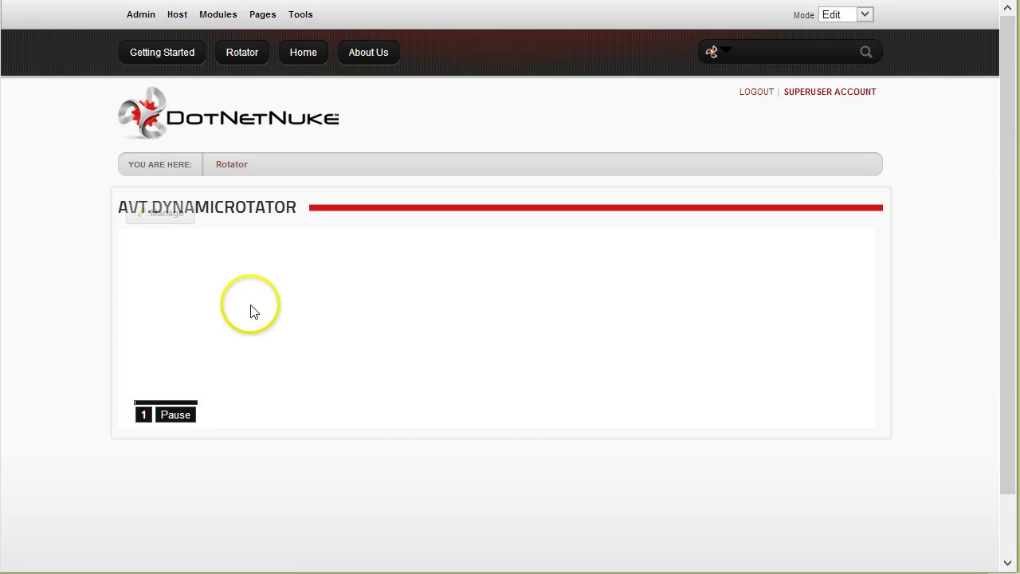
{"action": "key", "text": "F5"}
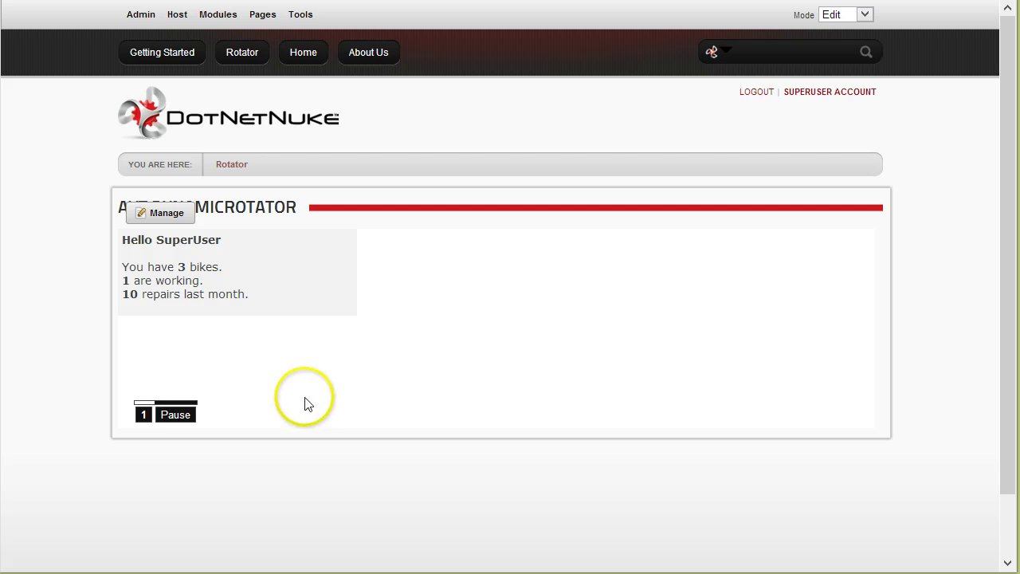
{"action": "key", "text": "F5"}
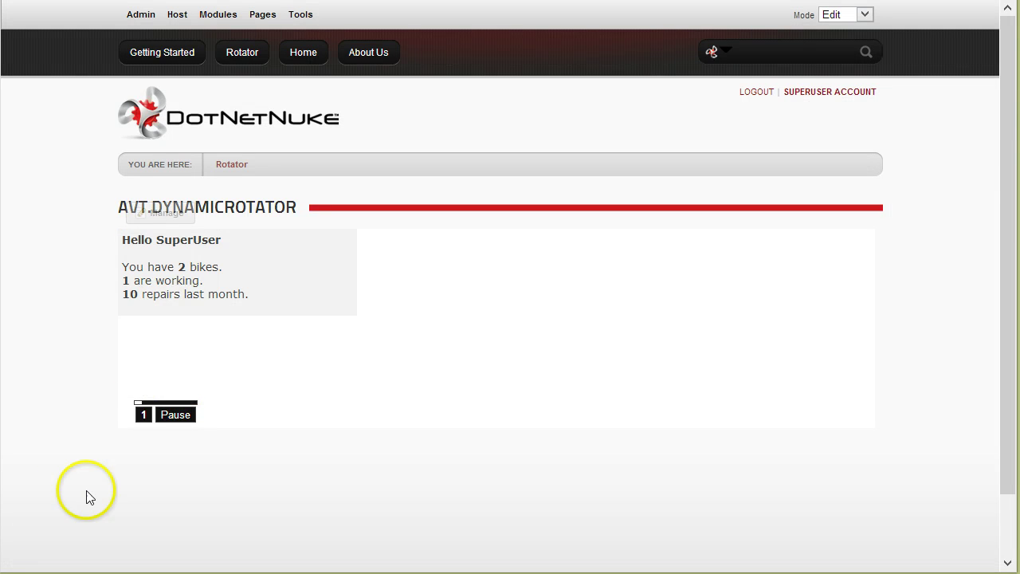
{"action": "double_click", "coordinate": [182, 267]}
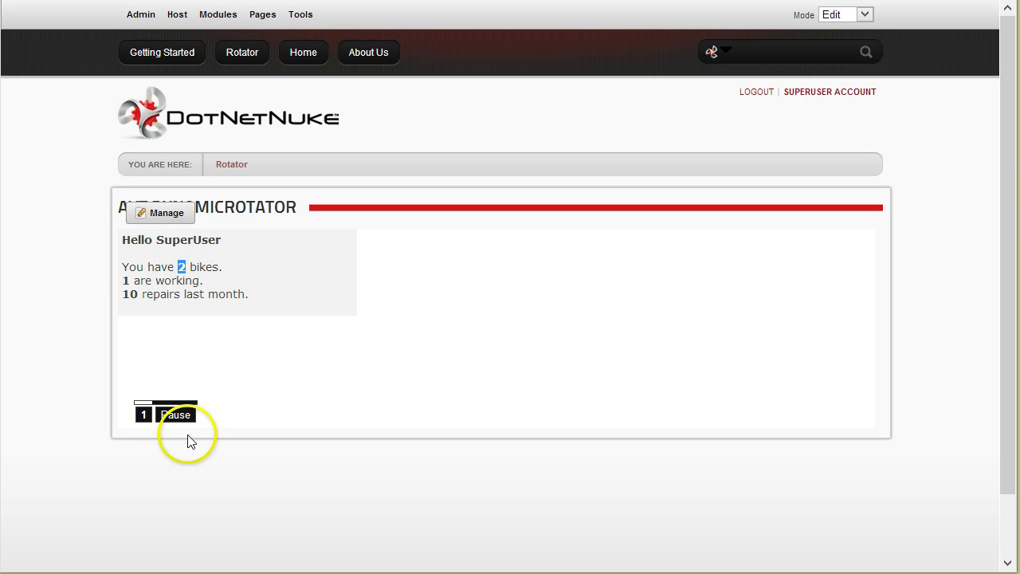
{"action": "left_click", "coordinate": [109, 460]}
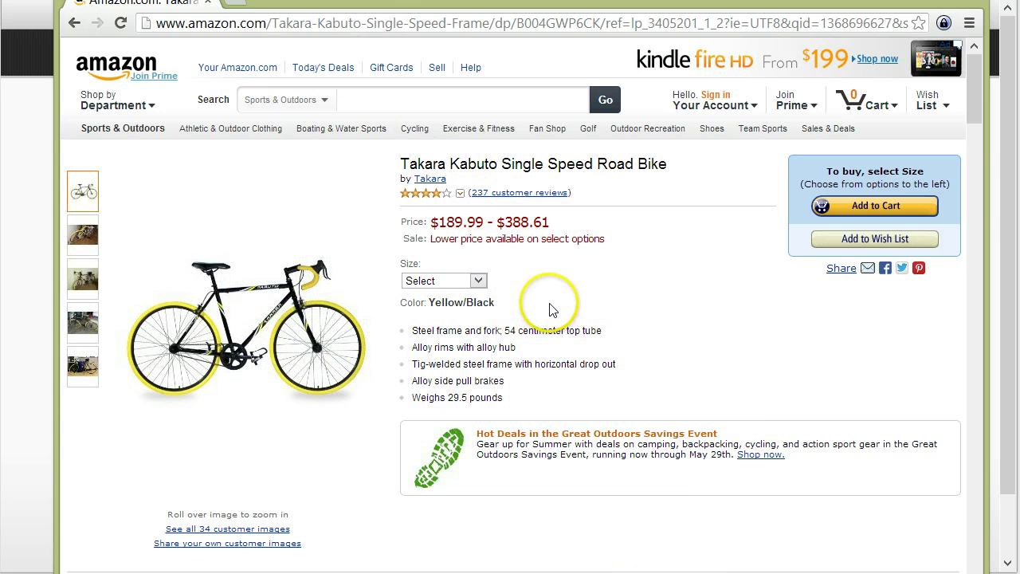
- Examine the price range of the Takara Kabuto Single Speed Road Bike on its Amazon product page
{"action": "triple_click", "coordinate": [507, 218]}
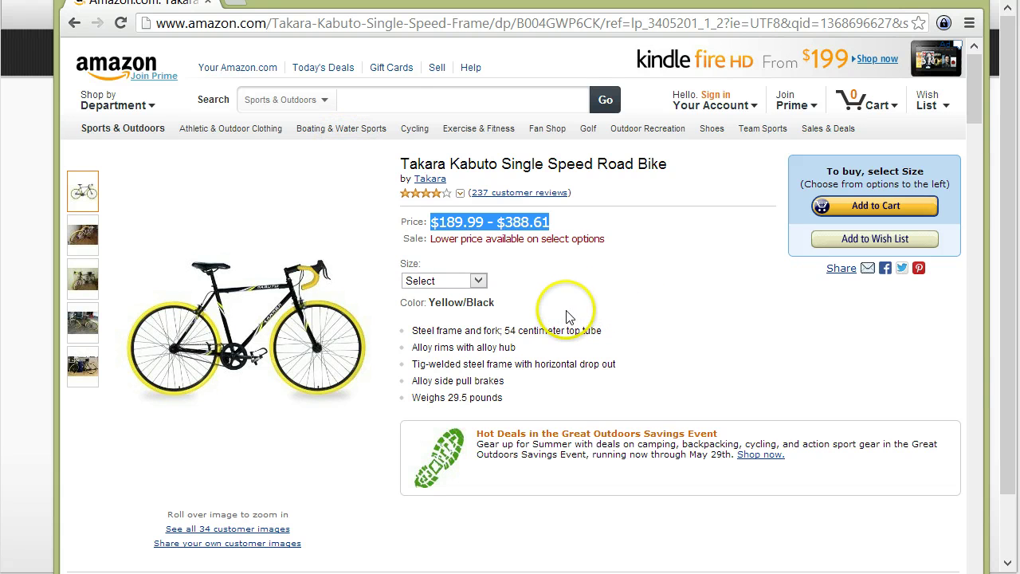
{"action": "left_click", "coordinate": [561, 229]}
{"action": "left_click_drag", "start_coordinate": [557, 226], "coordinate": [440, 227]}
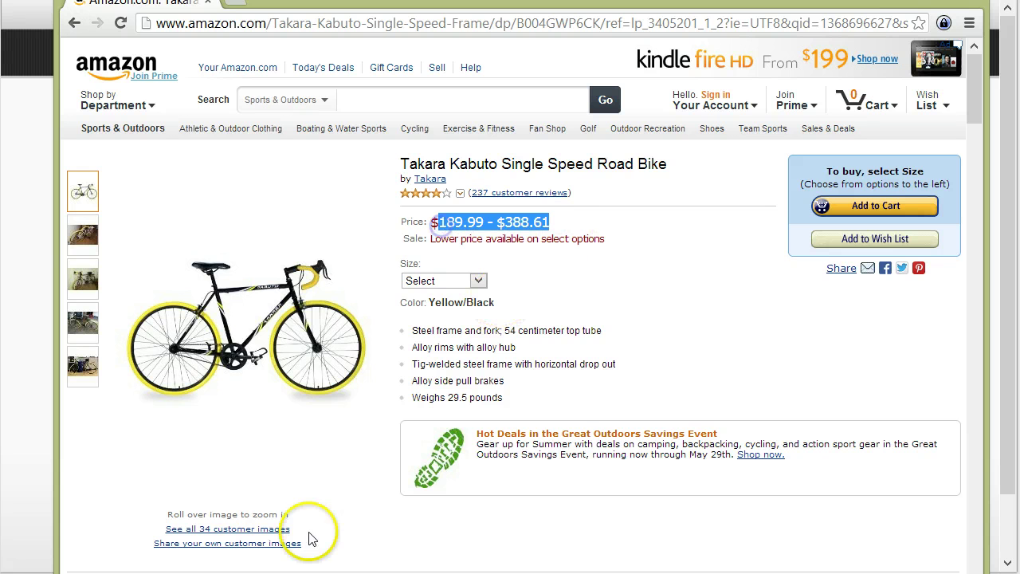
- Inspect the Takara bike photo in the Amazon page's HTML and open the main image's link in a new tab
{"action": "right_click", "coordinate": [330, 333]}
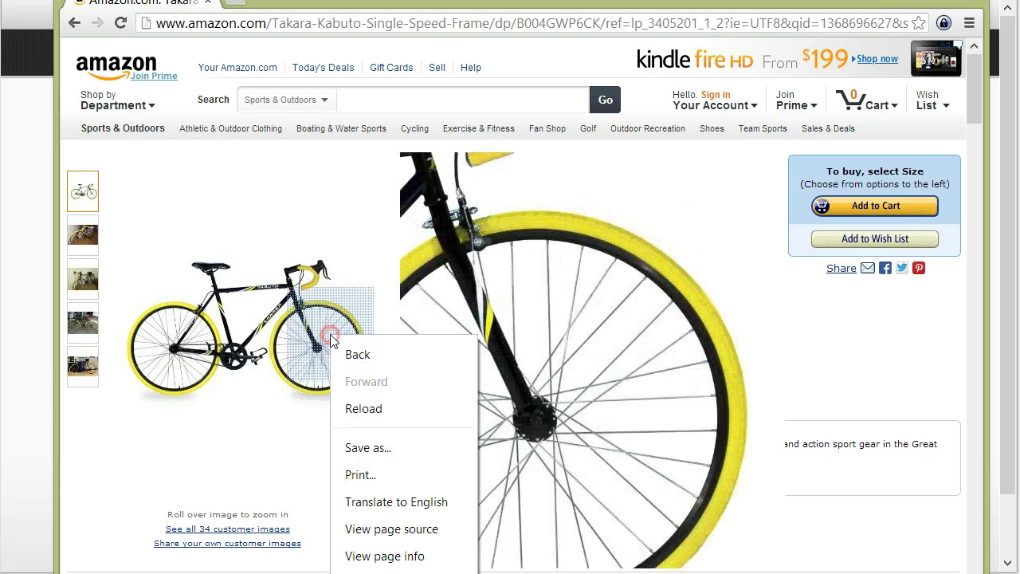
{"action": "left_click", "coordinate": [382, 573]}
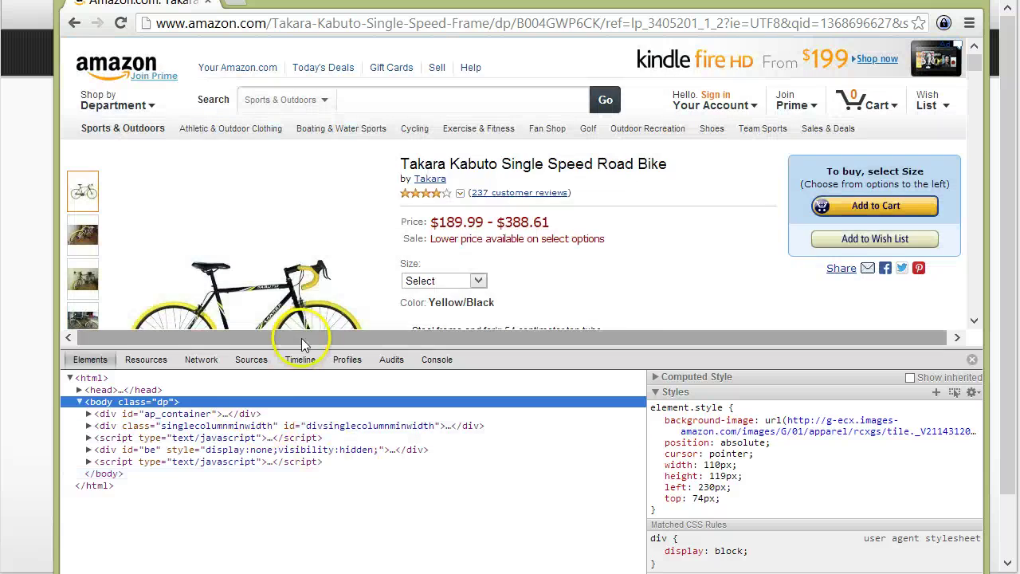
{"action": "right_click", "coordinate": [315, 306]}
{"action": "left_click", "coordinate": [369, 565]}
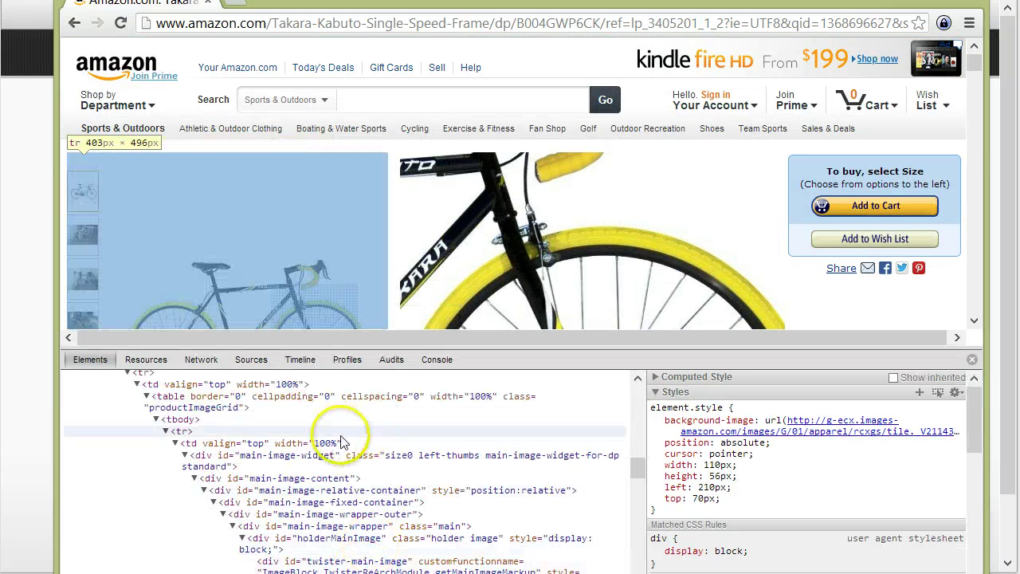
{"action": "scroll", "coordinate": [459, 507], "scroll_direction": "down", "scroll_amount": 2}
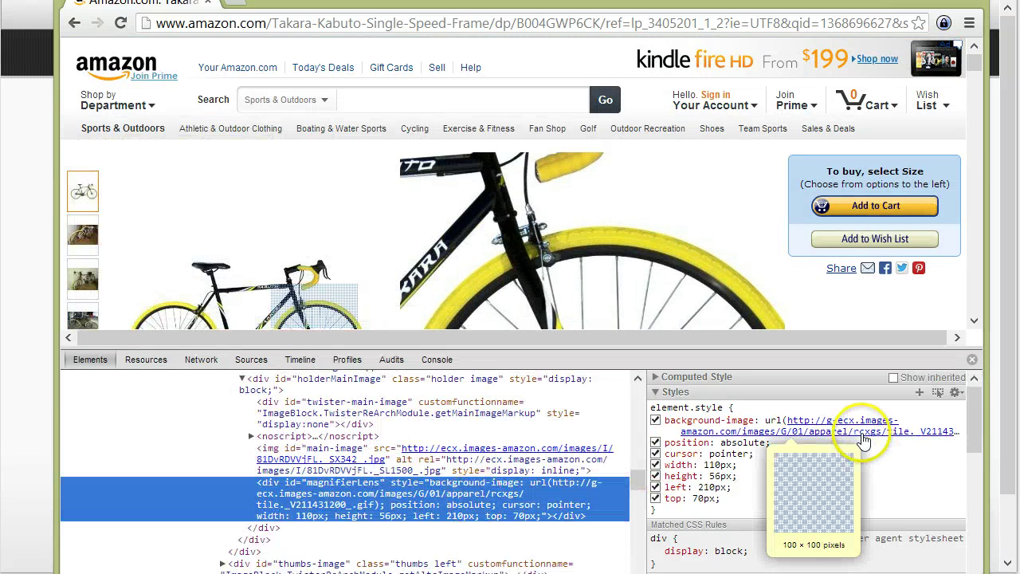
{"action": "right_click", "coordinate": [478, 454]}
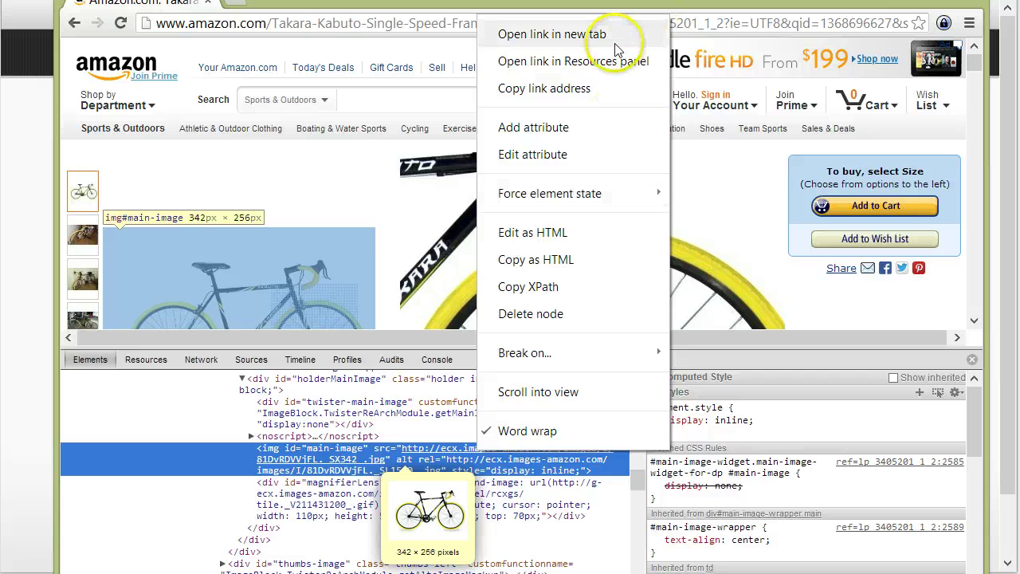
{"action": "left_click", "coordinate": [551, 33]}
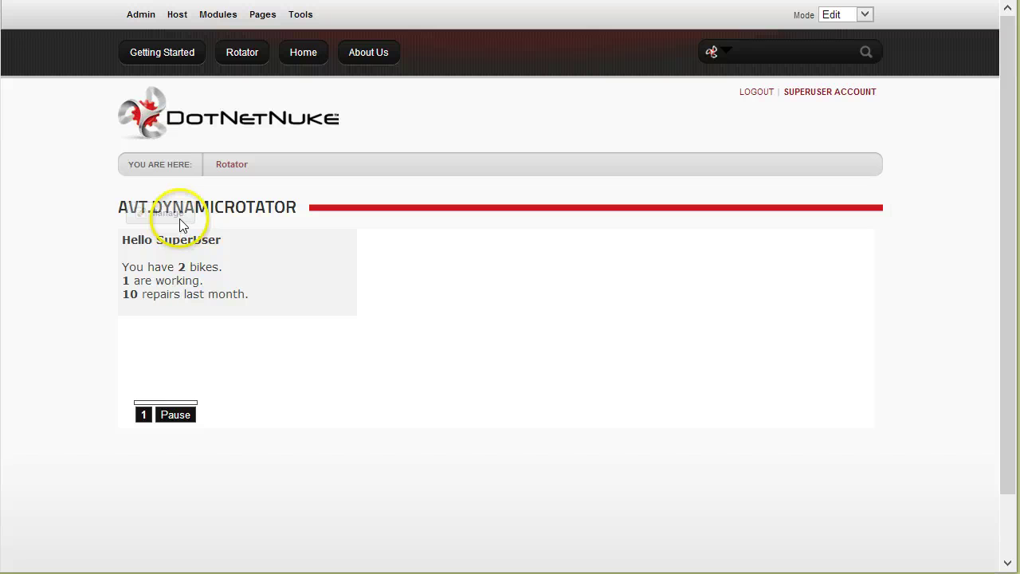
- Open the Dynamic Rotator's slide settings, add a second slide and show its graphics and content
{"action": "left_click", "coordinate": [177, 215]}
{"action": "left_click", "coordinate": [200, 271]}
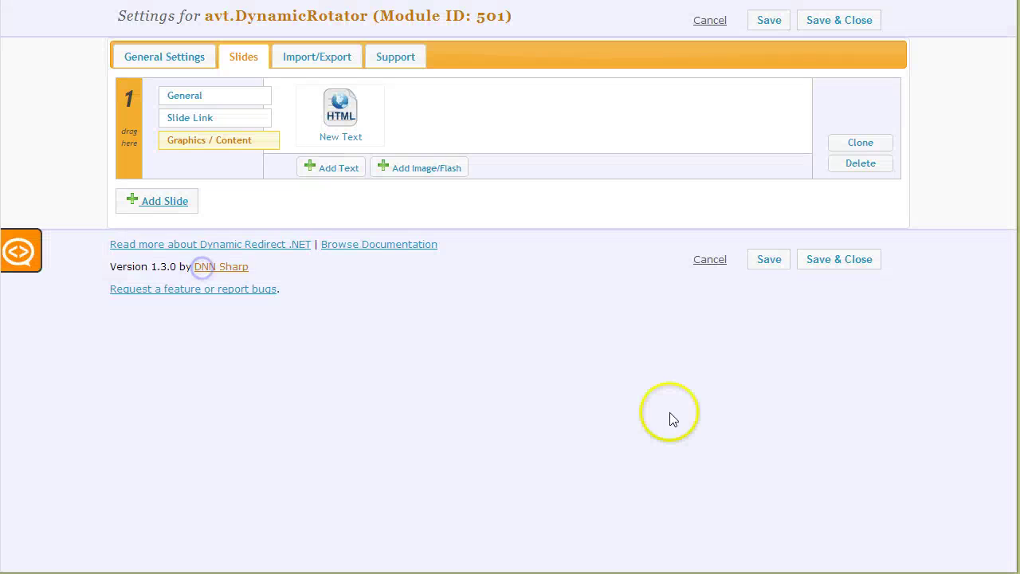
{"action": "left_click", "coordinate": [169, 201]}
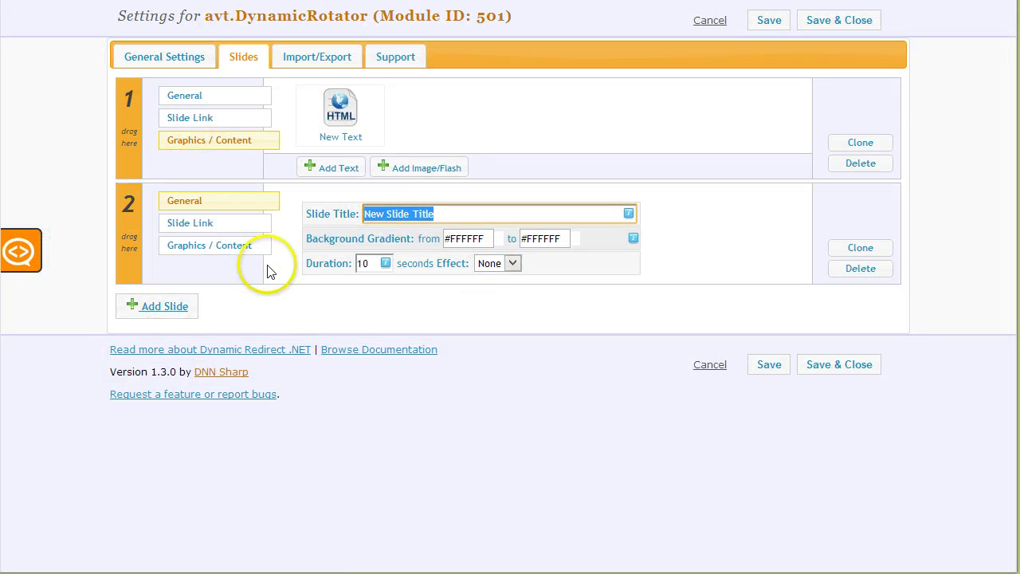
{"action": "left_click", "coordinate": [244, 246]}
- Add an image object to slide 2 with the Amazon bike image address as its resource URL, and save it
{"action": "left_click", "coordinate": [395, 276]}
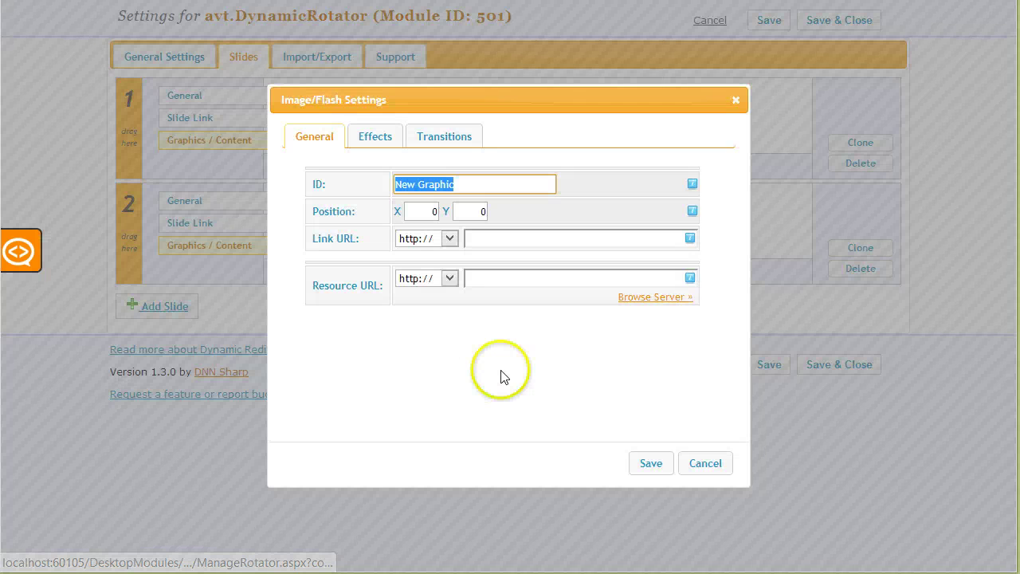
{"action": "left_click", "coordinate": [512, 277]}
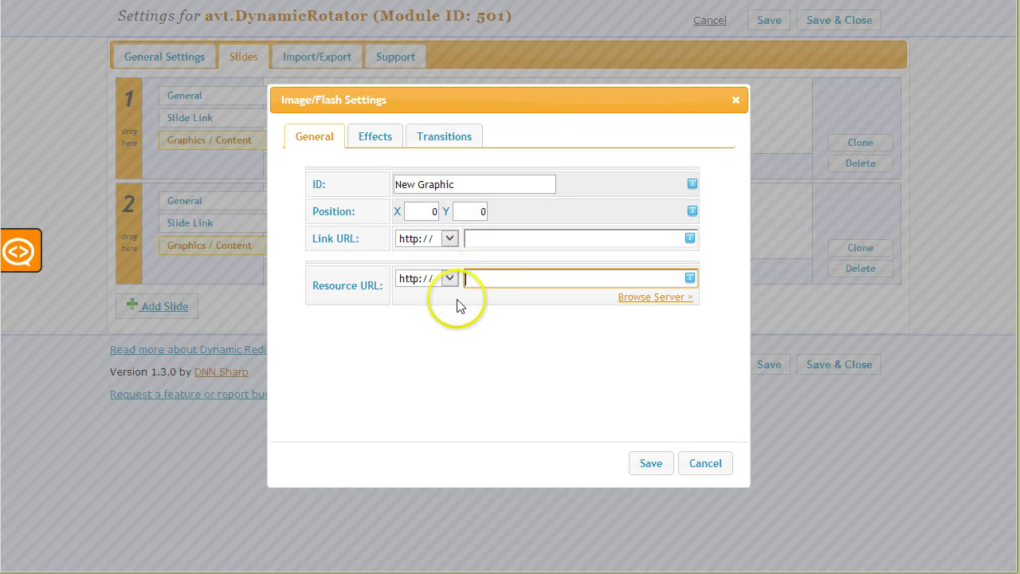
{"action": "key", "text": "ctrl+v"}
{"action": "key", "text": "Home"}
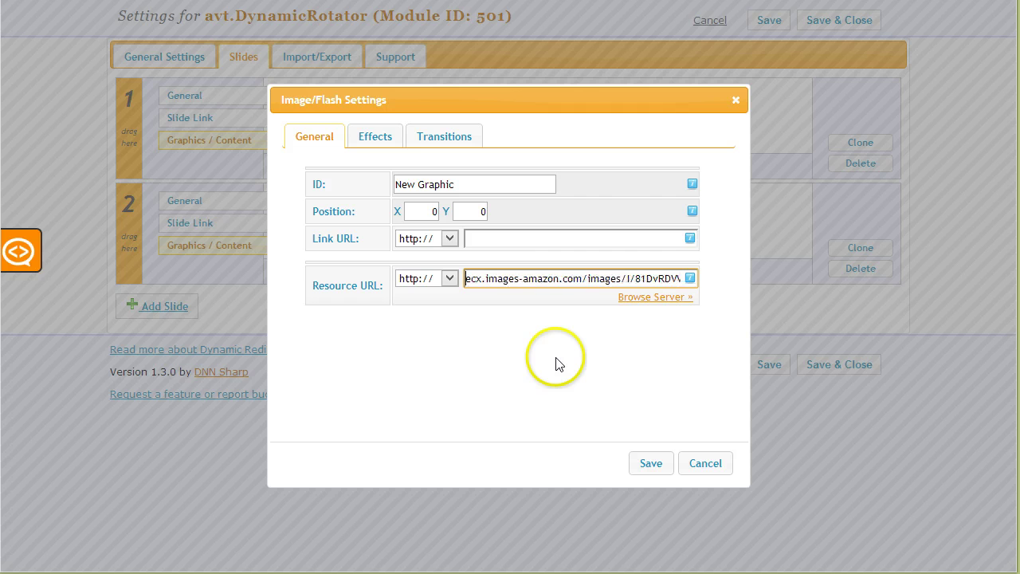
{"action": "left_click", "coordinate": [476, 183]}
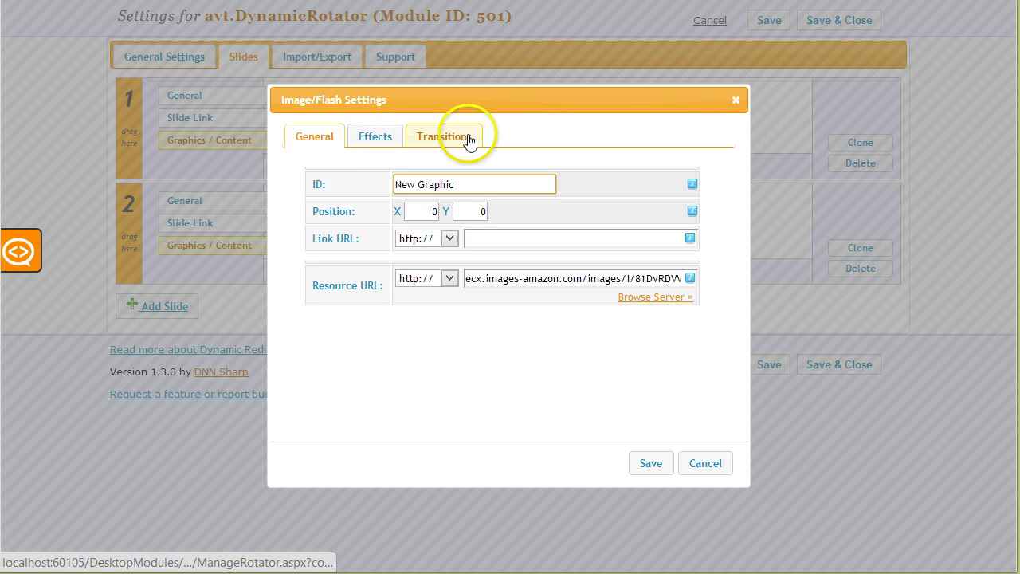
{"action": "left_click", "coordinate": [667, 468]}
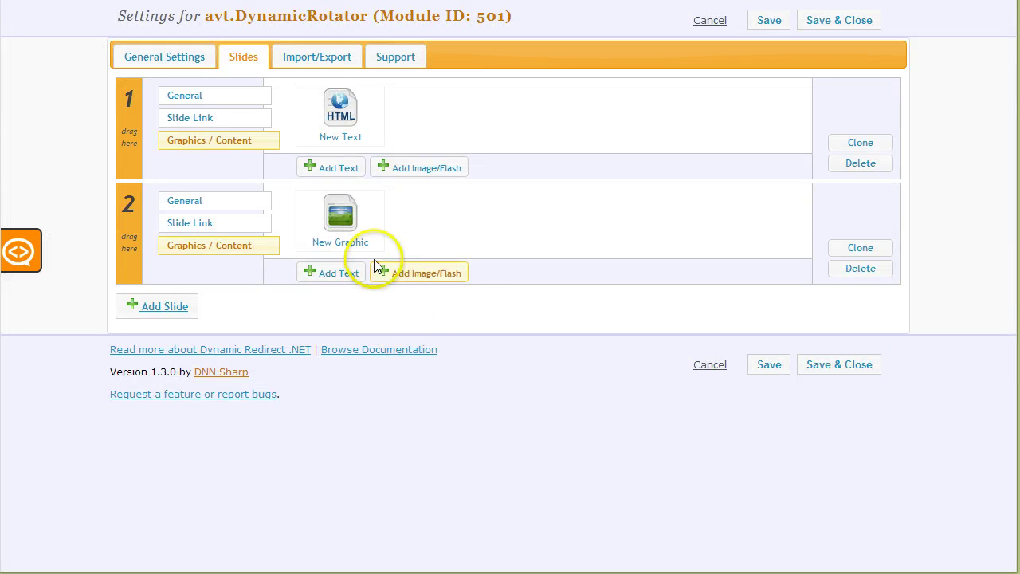
- Reposition the graphic on slide 2, using 60 for Y, and save it
{"action": "left_click", "coordinate": [363, 232]}
{"action": "left_click", "coordinate": [419, 211]}
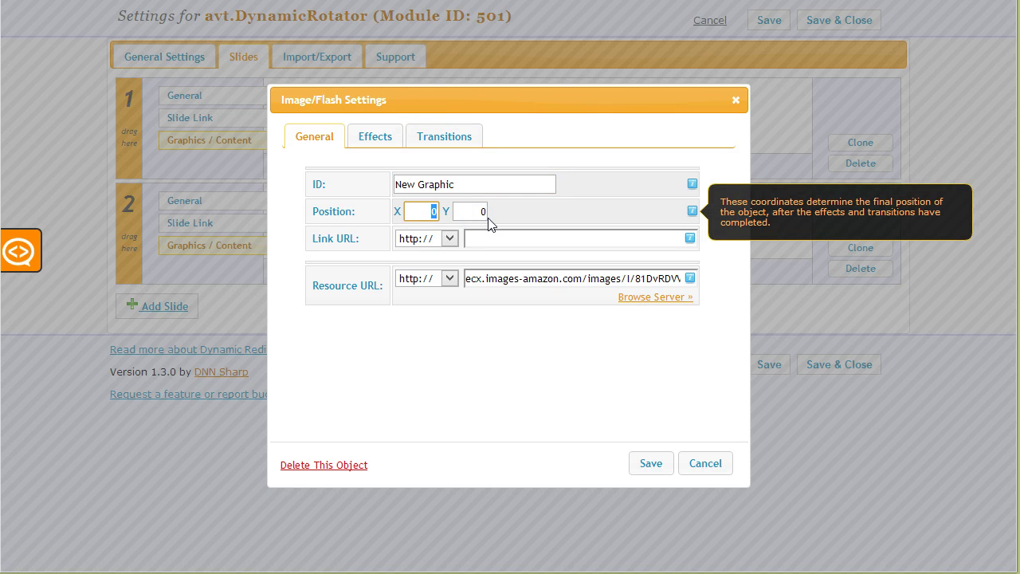
{"action": "type", "text": "60"}
{"action": "left_click", "coordinate": [647, 474]}
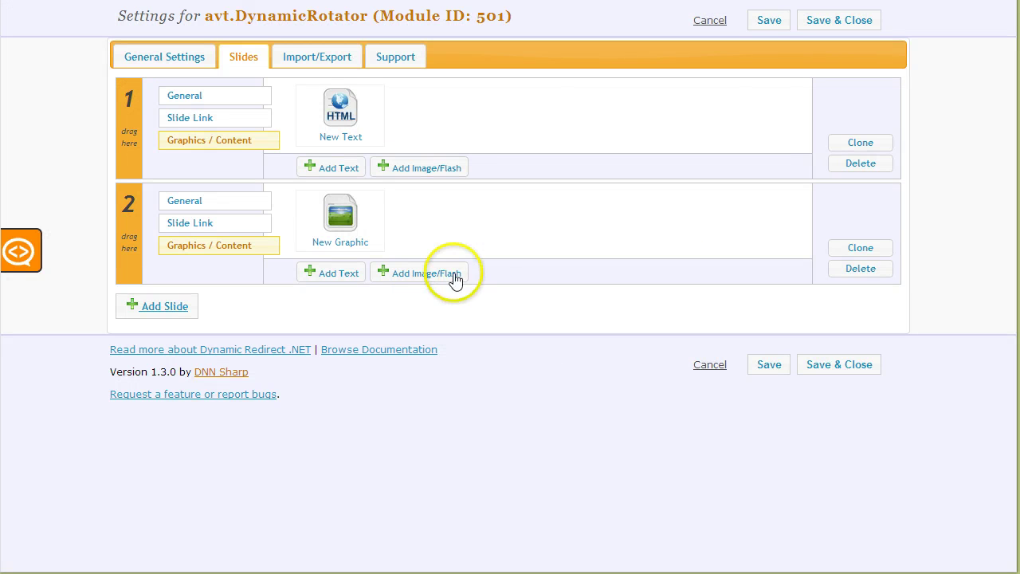
- Add a text object to slide 2 and replace its default text with the token [RecommendedBike:Price]
{"action": "left_click", "coordinate": [321, 276]}
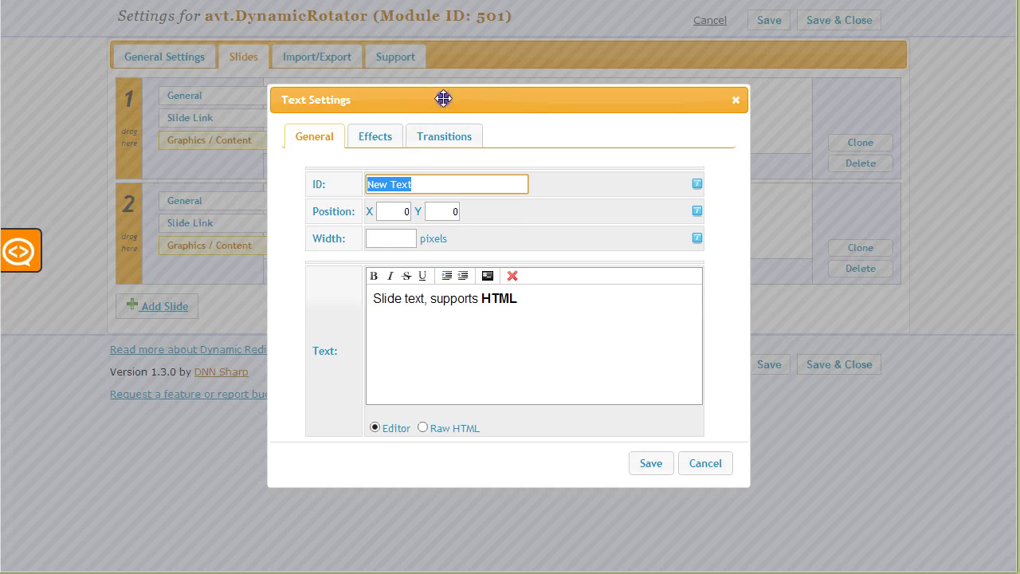
{"action": "left_click_drag", "start_coordinate": [444, 99], "coordinate": [651, 109]}
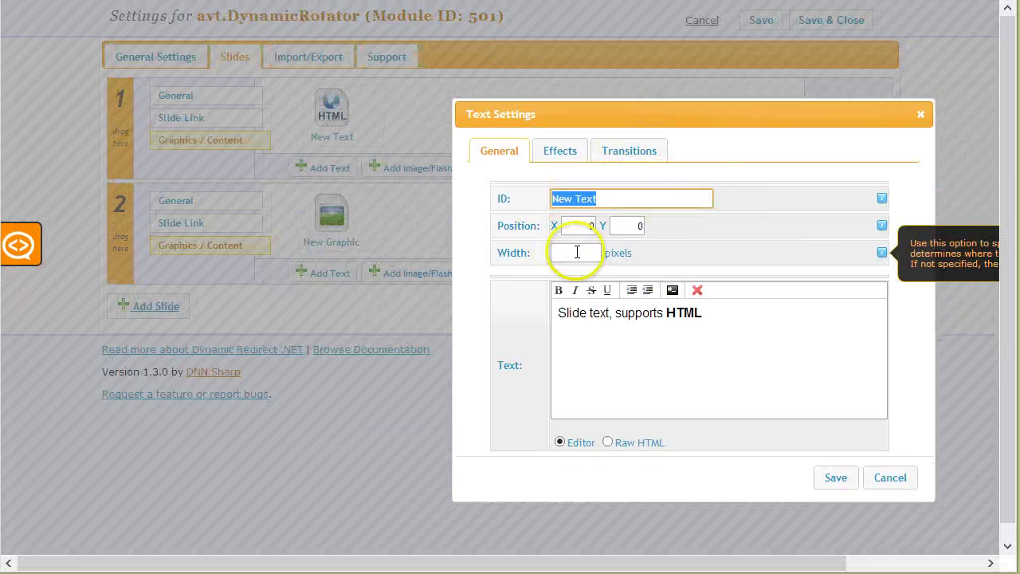
{"action": "left_click_drag", "start_coordinate": [702, 312], "coordinate": [348, 333]}
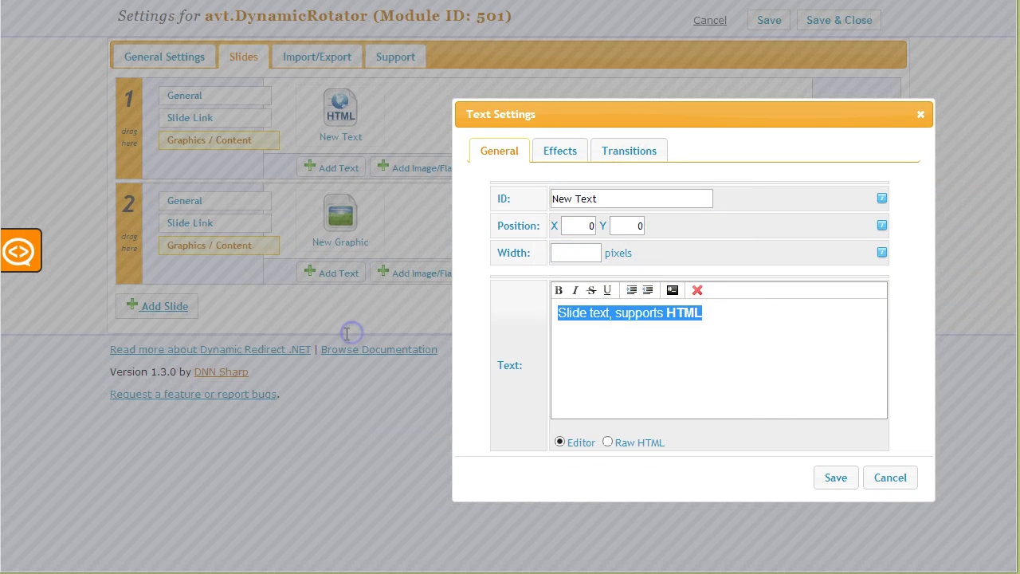
{"action": "key", "text": "Delete"}
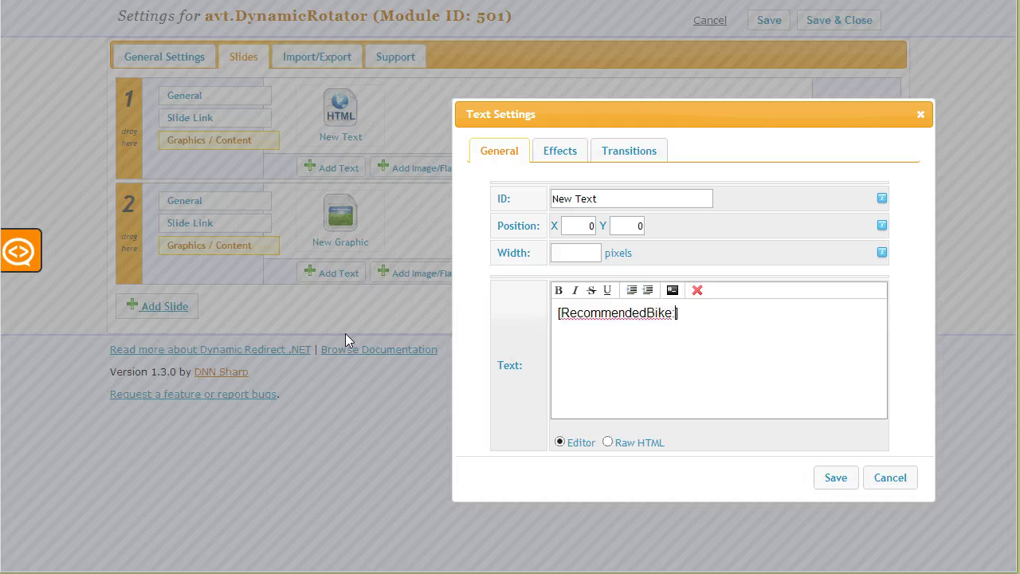
{"action": "key", "text": "ctrl+shift+Left"}
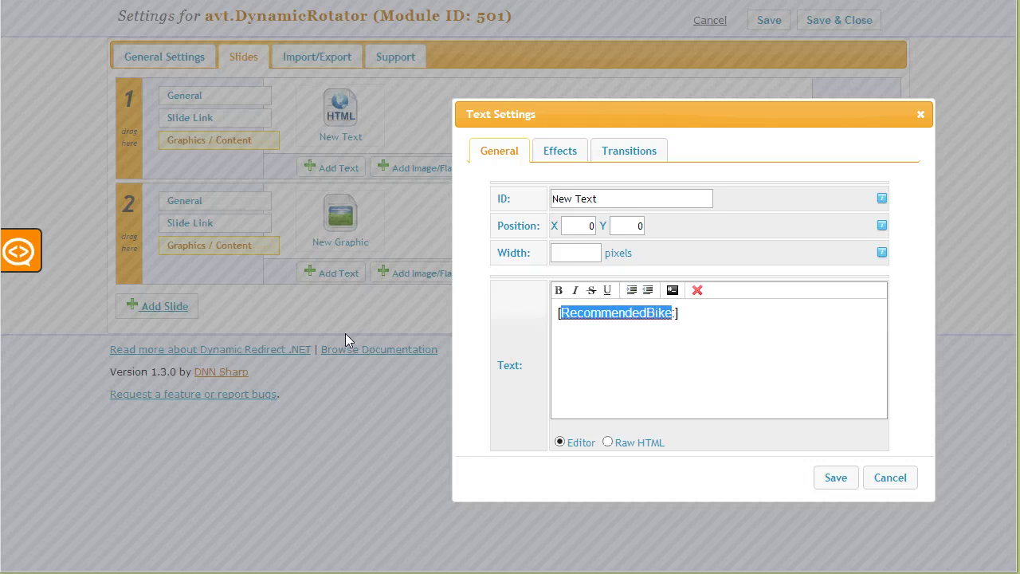
{"action": "key", "text": "Right"}
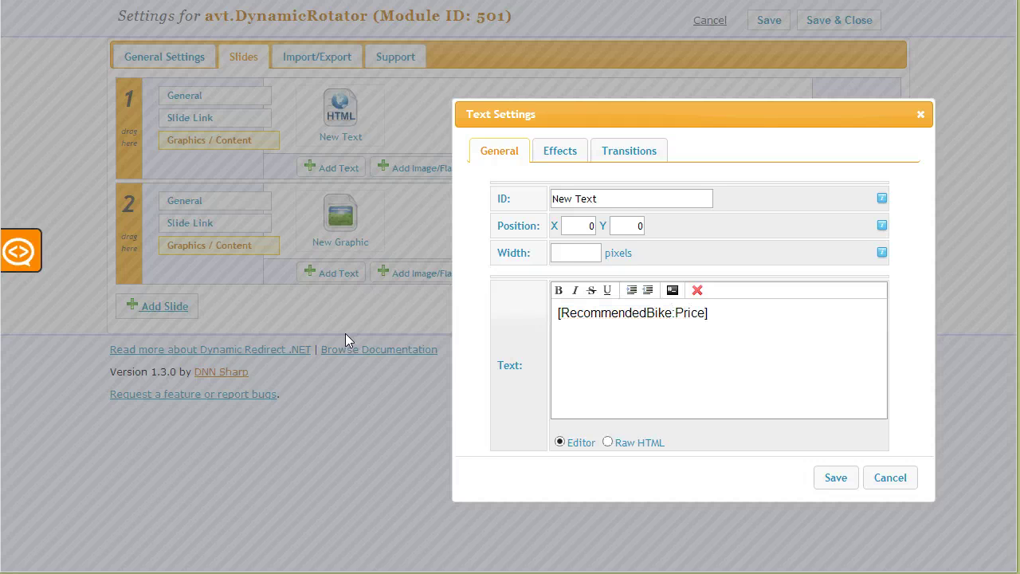
{"action": "left_click", "coordinate": [780, 403]}
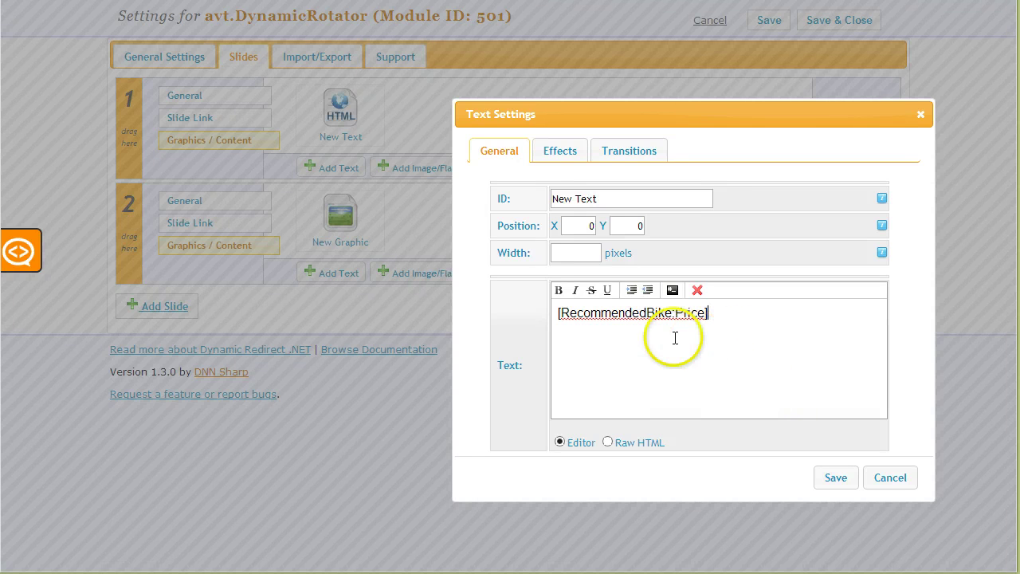
{"action": "left_click", "coordinate": [643, 313]}
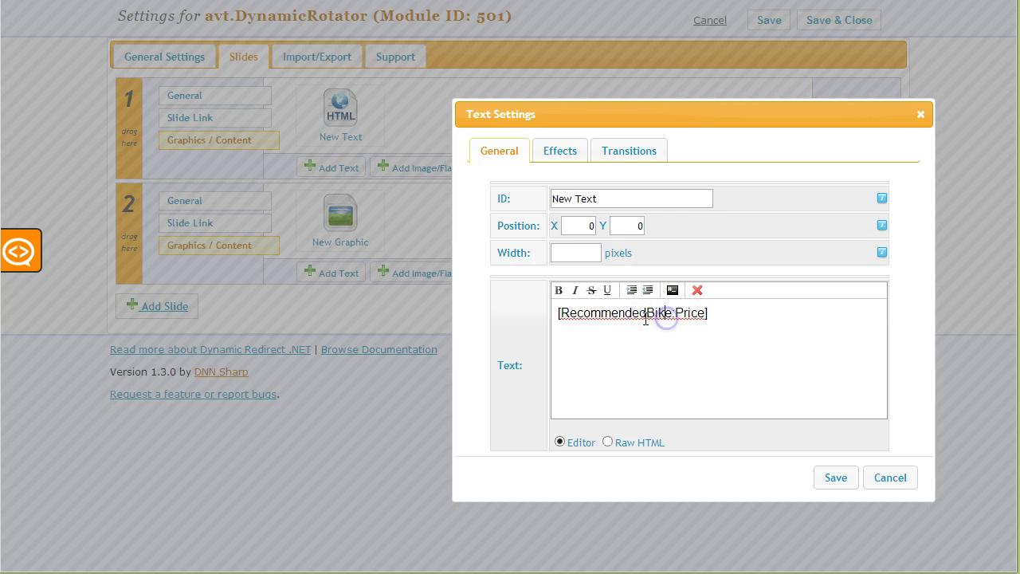
{"action": "left_click_drag", "start_coordinate": [585, 318], "coordinate": [567, 319]}
{"action": "double_click", "coordinate": [678, 317]}
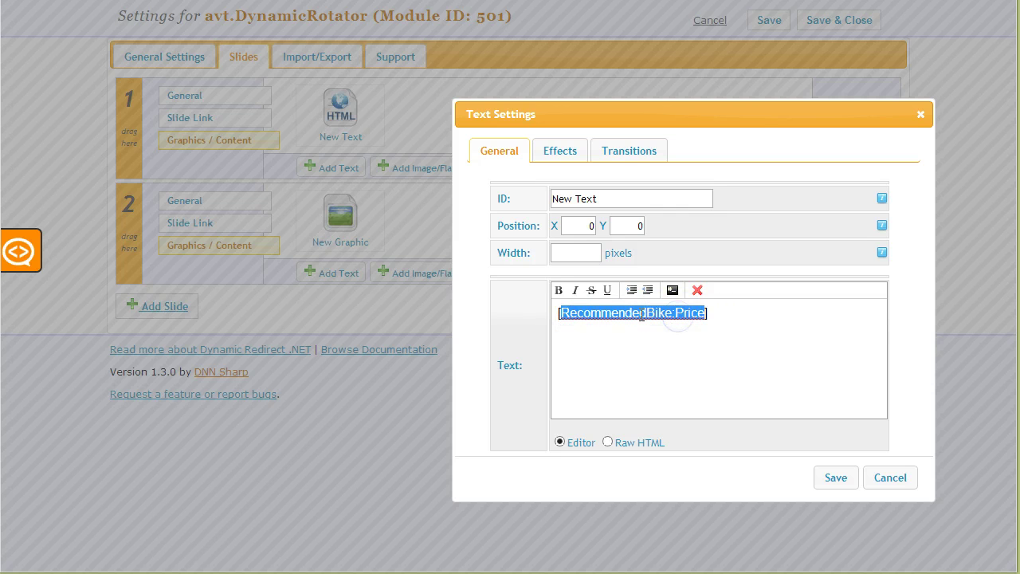
{"action": "left_click", "coordinate": [640, 318]}
{"action": "left_click", "coordinate": [720, 319]}
{"action": "left_click_drag", "start_coordinate": [706, 313], "coordinate": [563, 312]}
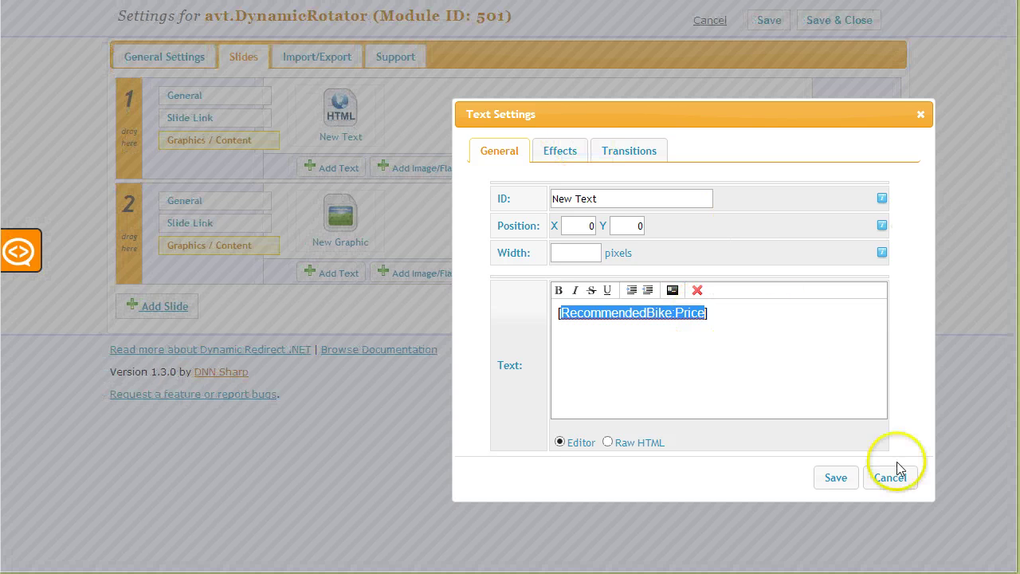
- Position the price text at X 100 and Y 160, and save the text object
{"action": "left_click", "coordinate": [583, 227]}
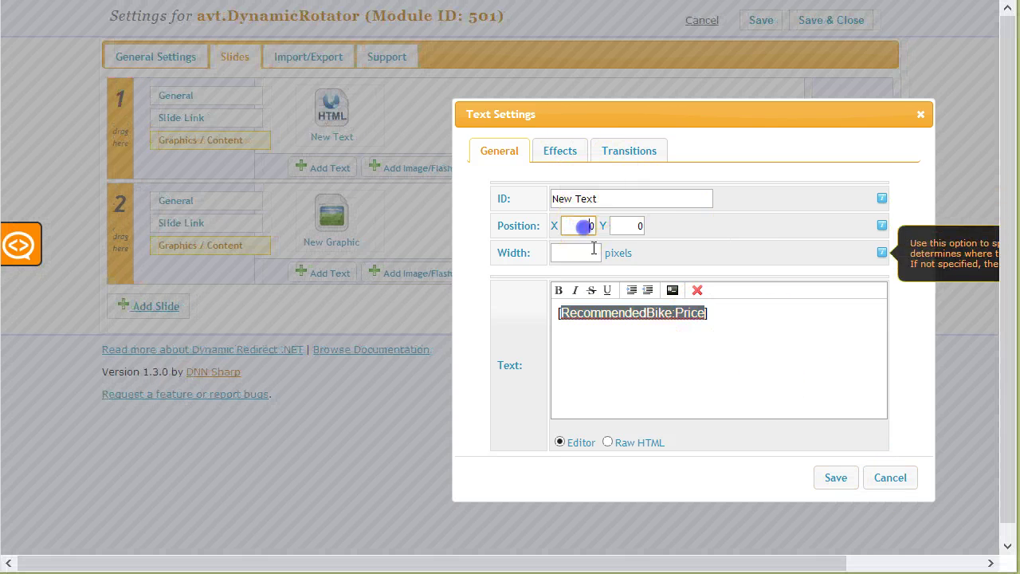
{"action": "left_click", "coordinate": [582, 226]}
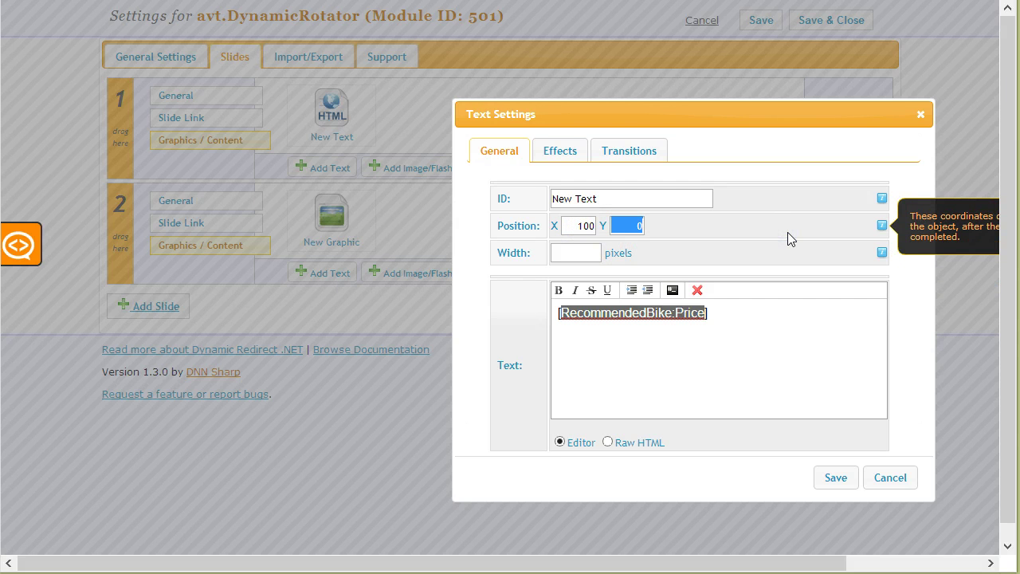
{"action": "left_click", "coordinate": [630, 226]}
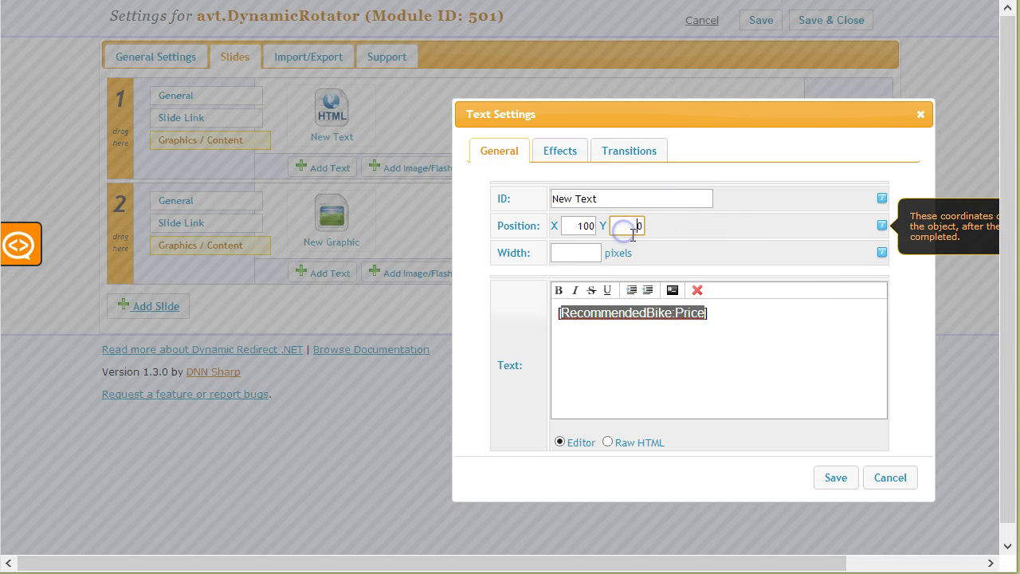
{"action": "type", "text": "160"}
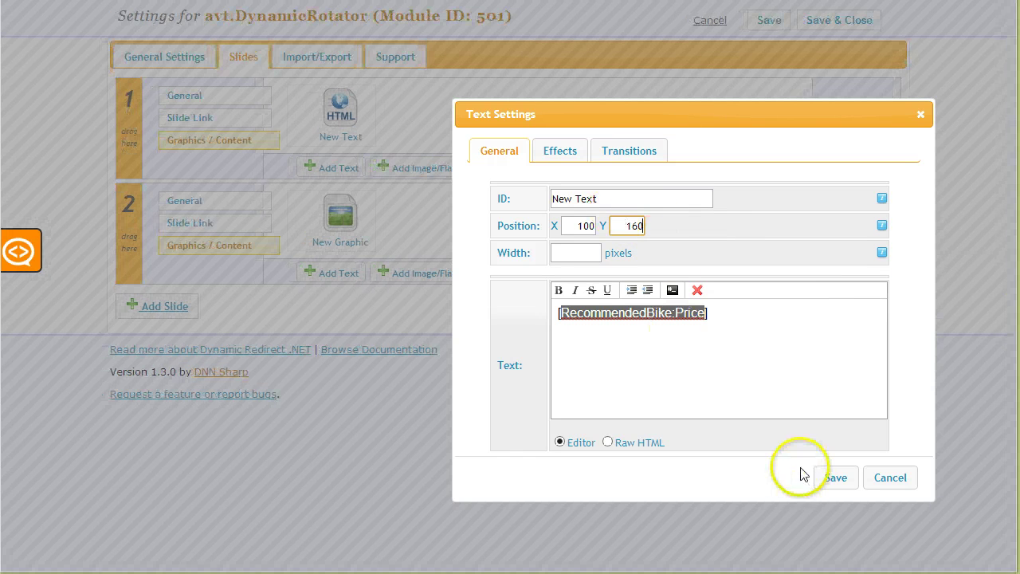
{"action": "left_click", "coordinate": [829, 477]}
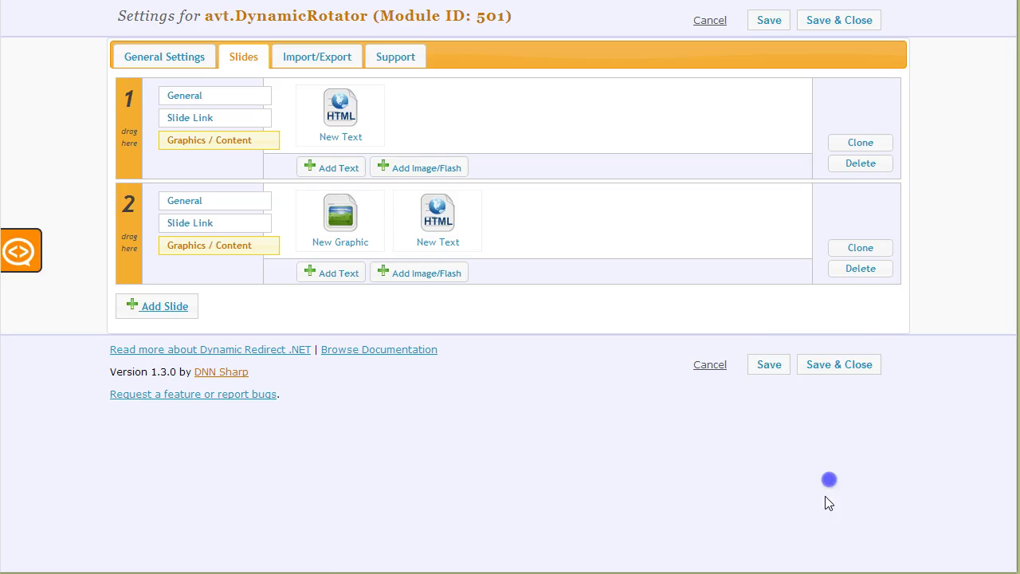
- Save and close the rotator settings, and show slide 2 on the Rotator page
{"action": "left_click", "coordinate": [850, 368]}
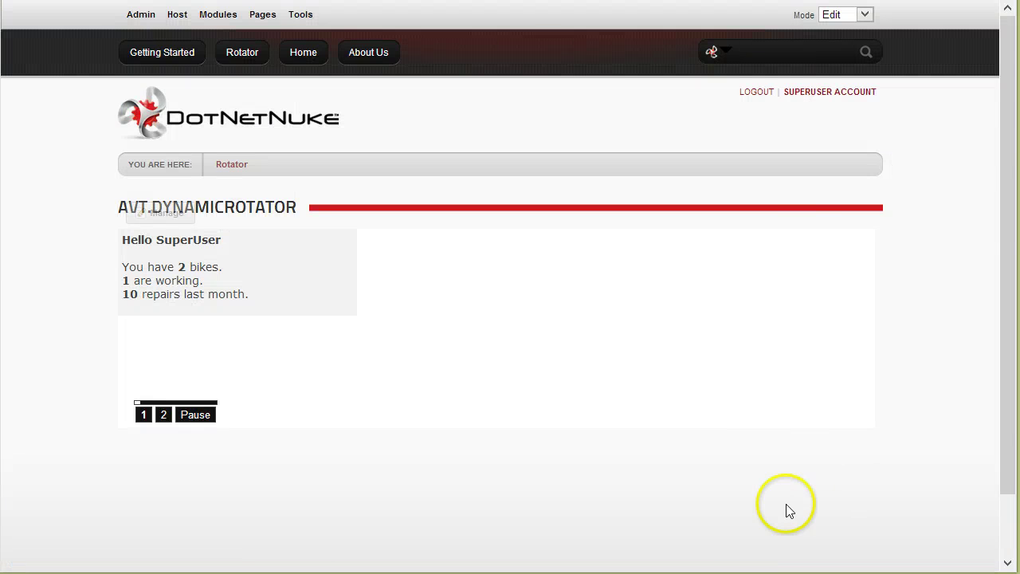
{"action": "left_click", "coordinate": [163, 415]}
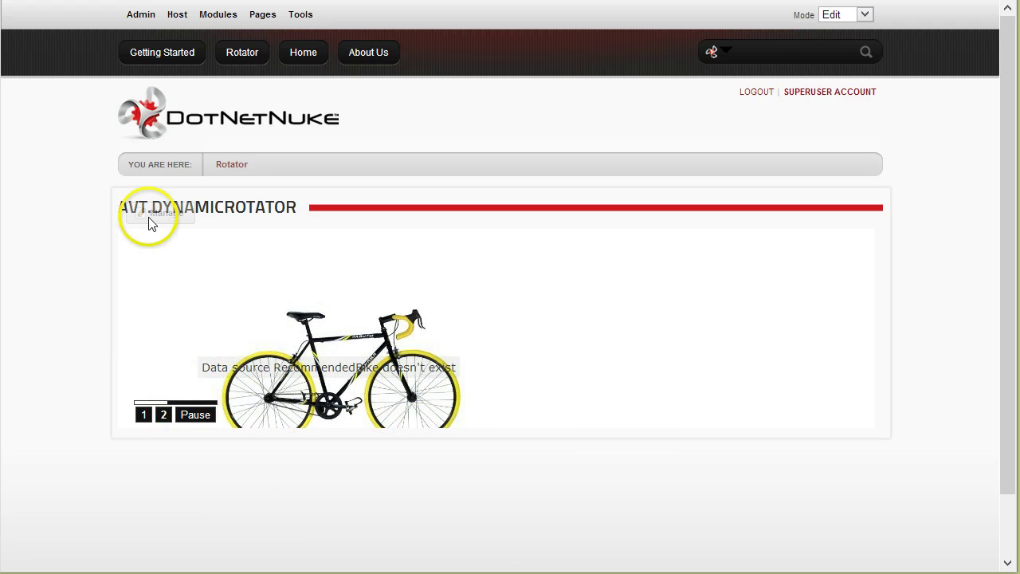
- Set the Y position of slide 2's price text to 40, save and close the rotator settings, and pause the slideshow
{"action": "mouse_move", "coordinate": [152, 223]}
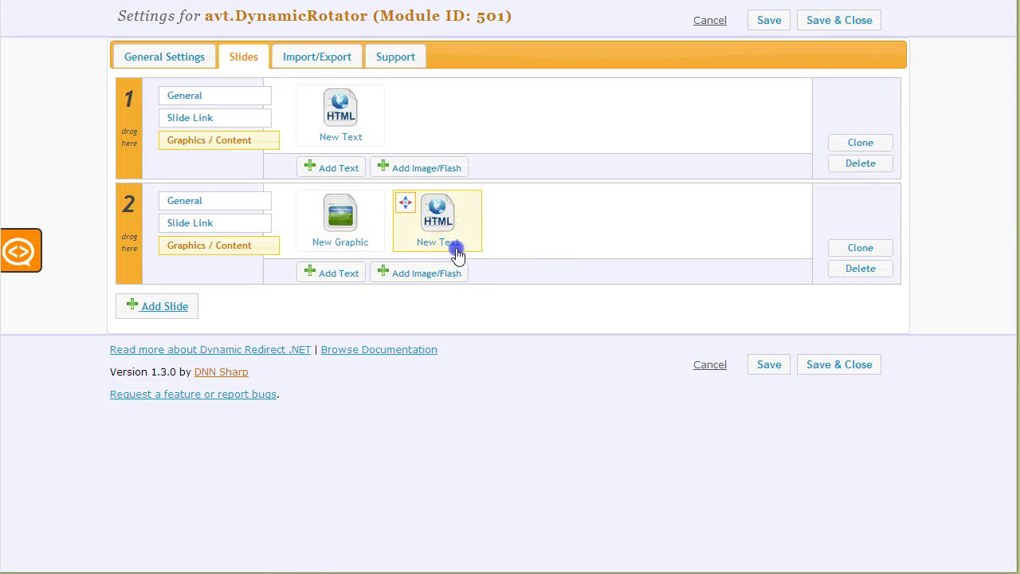
{"action": "left_click", "coordinate": [452, 252]}
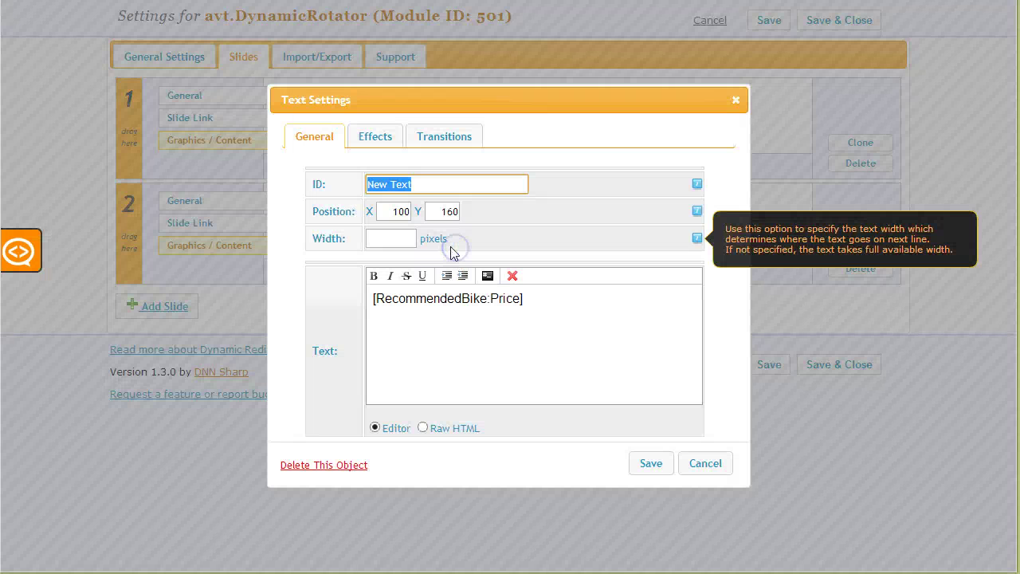
{"action": "left_click", "coordinate": [448, 211]}
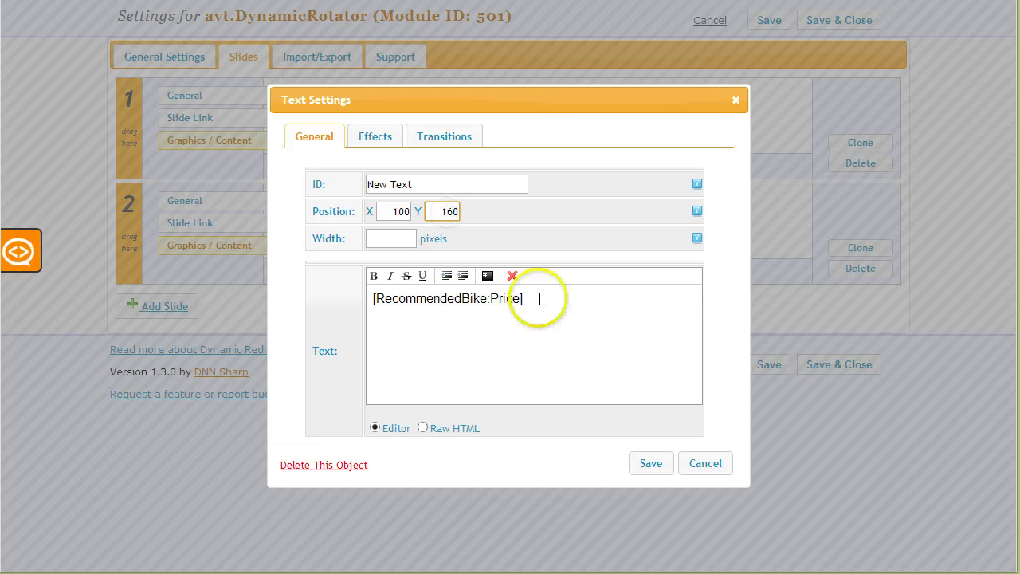
{"action": "type", "text": "40"}
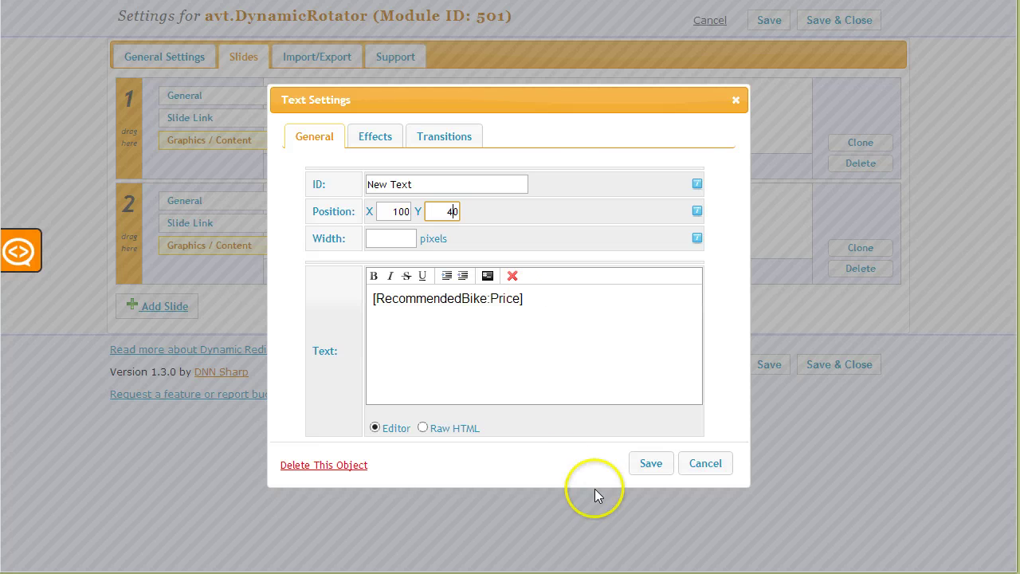
{"action": "left_click", "coordinate": [650, 467]}
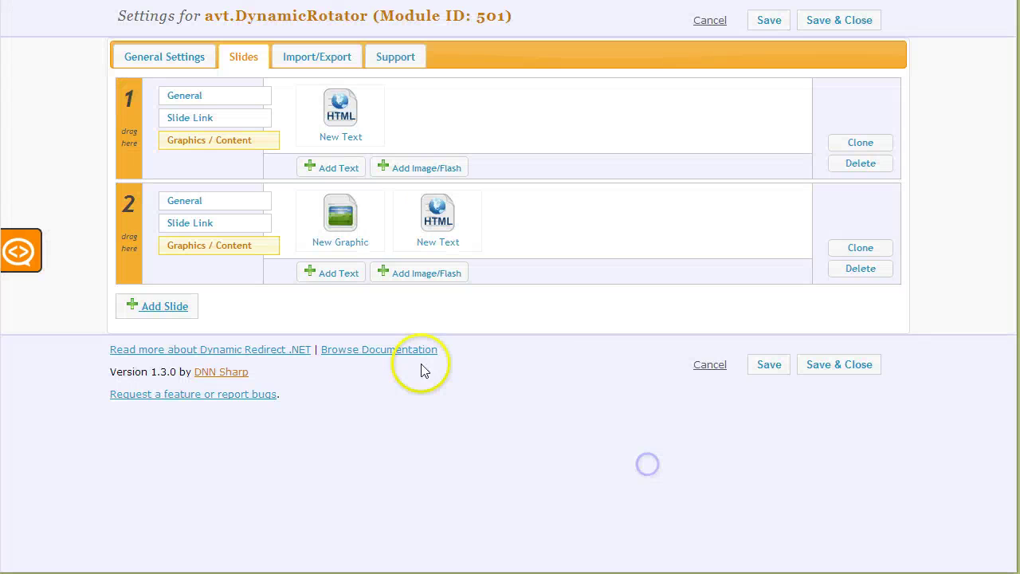
{"action": "left_click", "coordinate": [863, 368]}
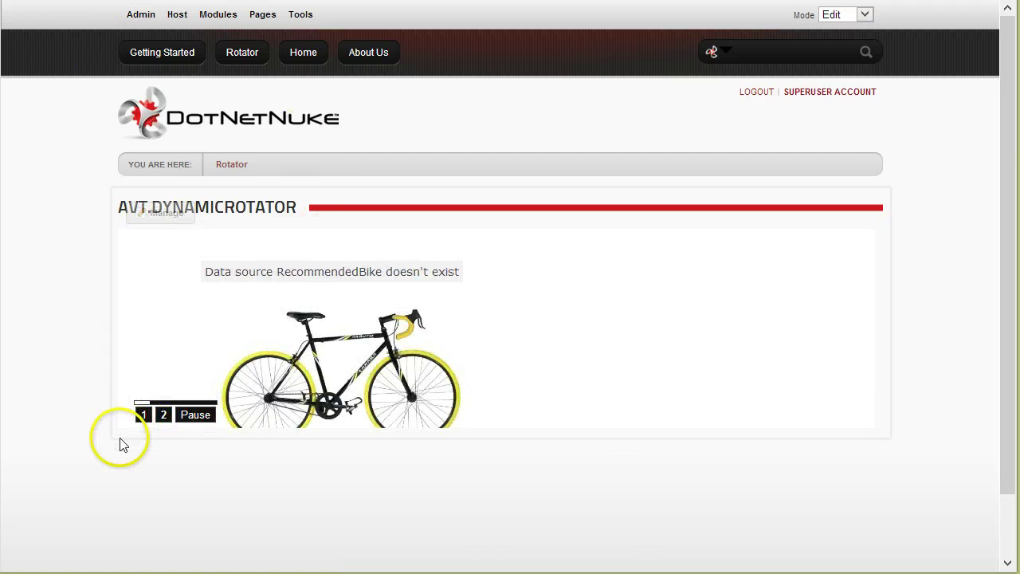
{"action": "left_click", "coordinate": [196, 413]}
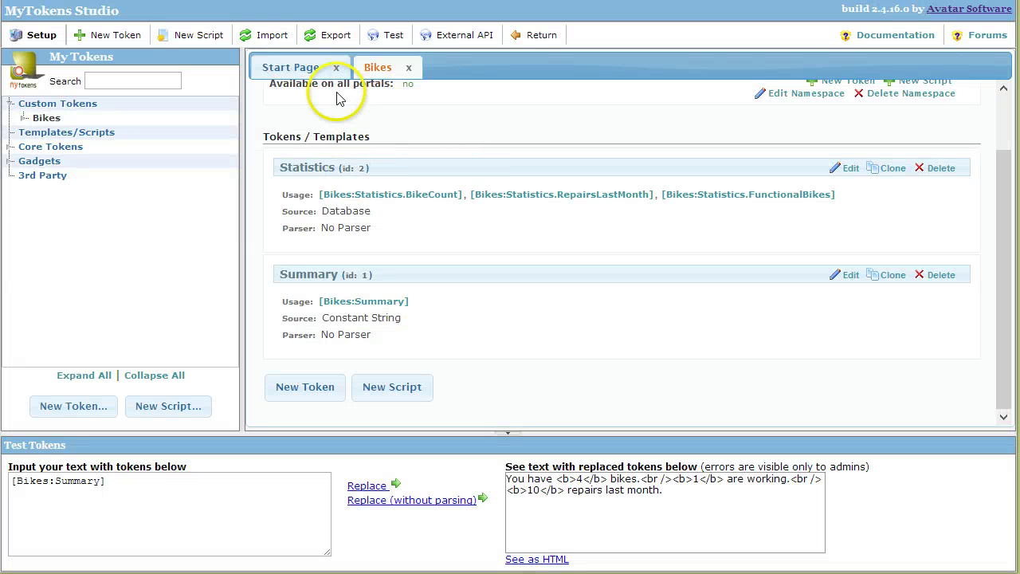
- Start a new token in MyTokens Studio and create the namespace RecommendedBike for it
{"action": "left_click", "coordinate": [99, 36]}
{"action": "left_click", "coordinate": [480, 121]}
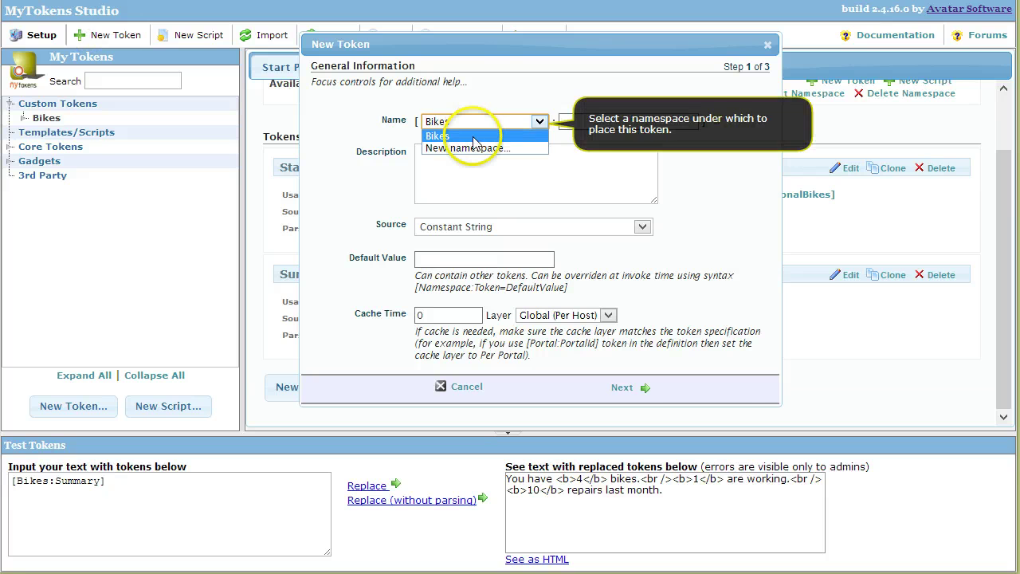
{"action": "left_click", "coordinate": [474, 148]}
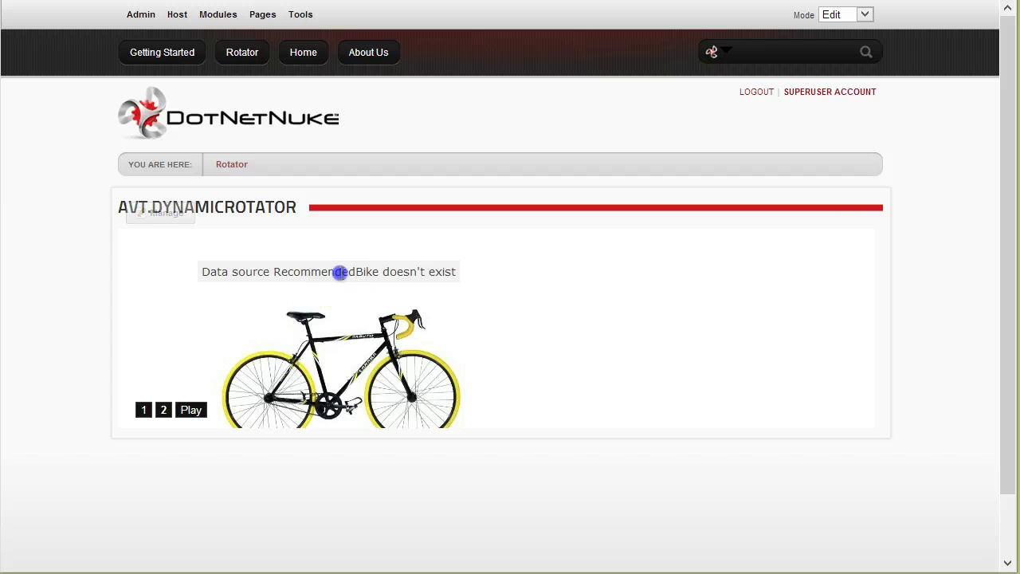
{"action": "double_click", "coordinate": [340, 272]}
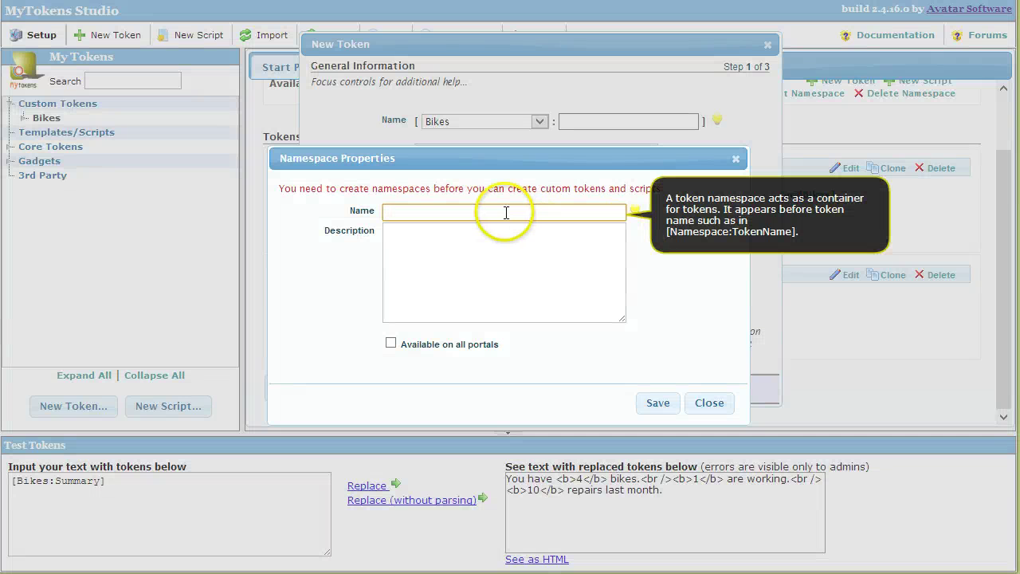
{"action": "type", "text": "RecommendedBike"}
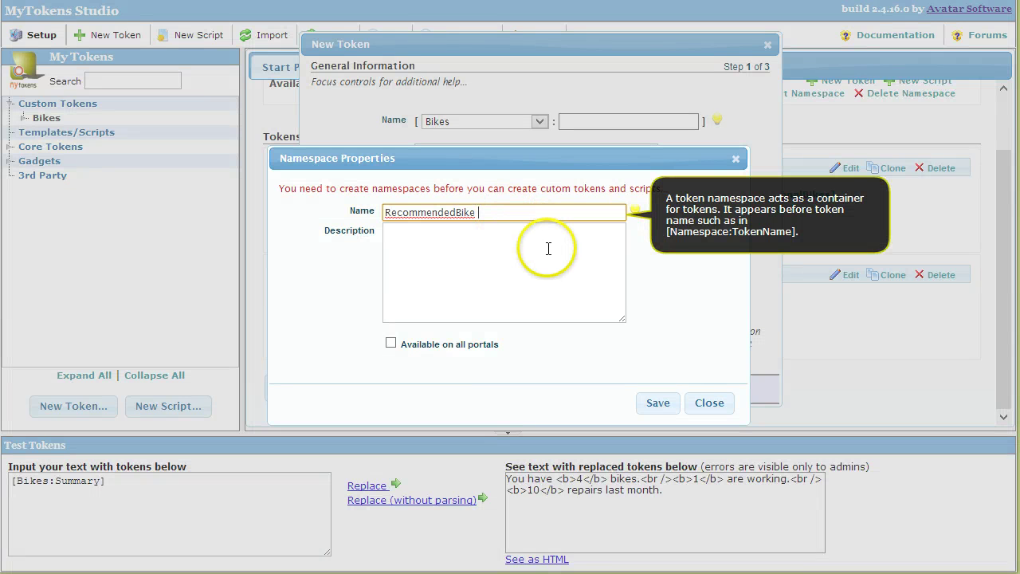
{"action": "left_click", "coordinate": [658, 404]}
- Name the new token Price, choose Http Request as its source, and proceed to the source settings
{"action": "left_click", "coordinate": [596, 120]}
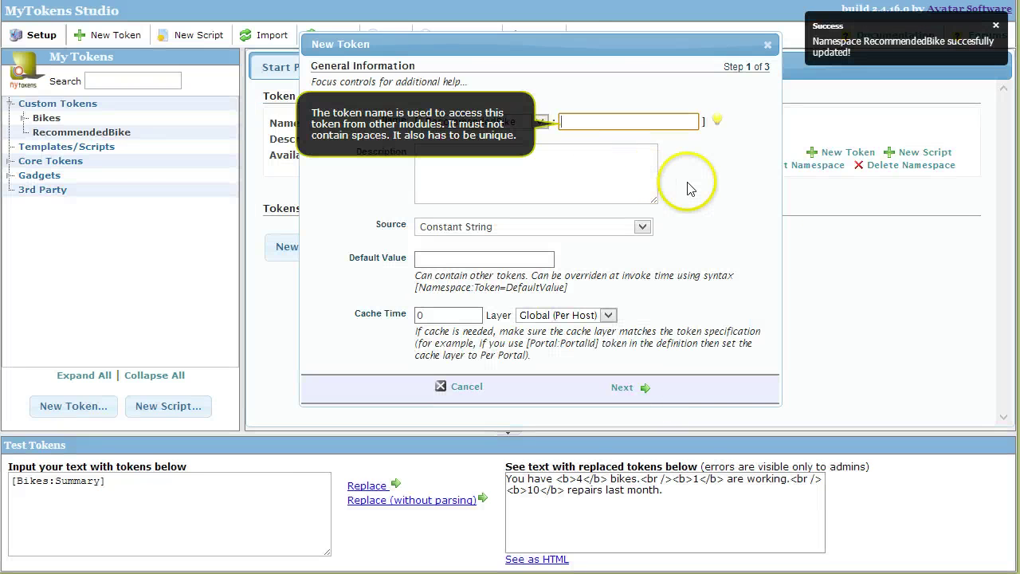
{"action": "left_click", "coordinate": [641, 227]}
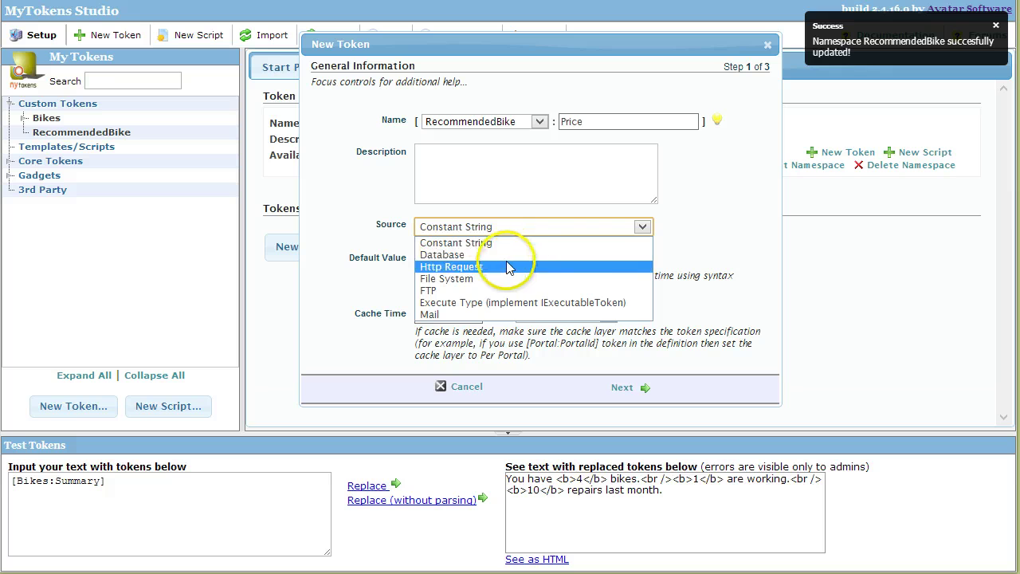
{"action": "left_click", "coordinate": [504, 267]}
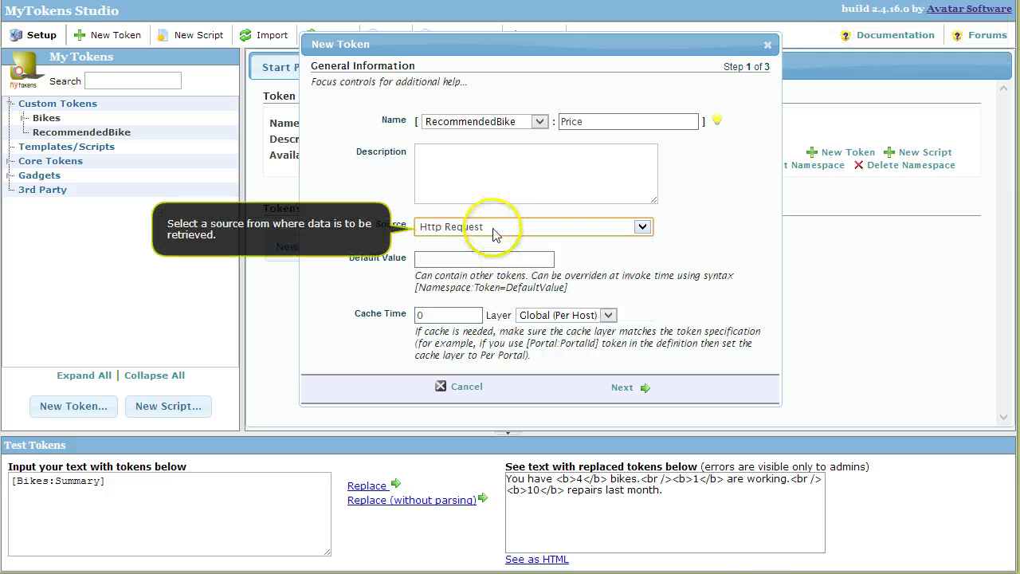
{"action": "left_click", "coordinate": [623, 388]}
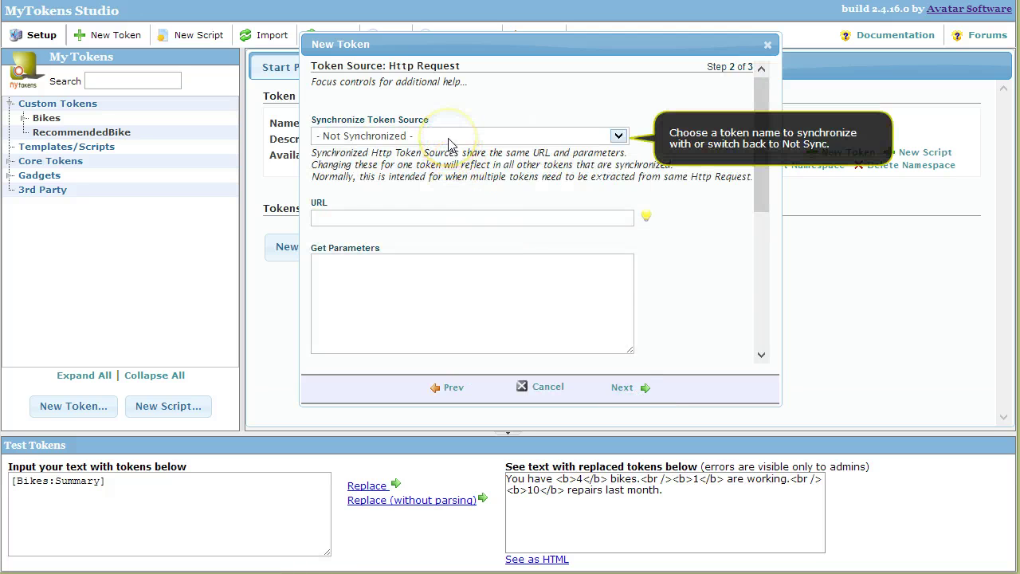
- Copy the address of the Amazon page for the Takara Kabuto road bike and paste it as the token's request URL
{"action": "scroll", "coordinate": [505, 232], "scroll_direction": "down", "scroll_amount": 1}
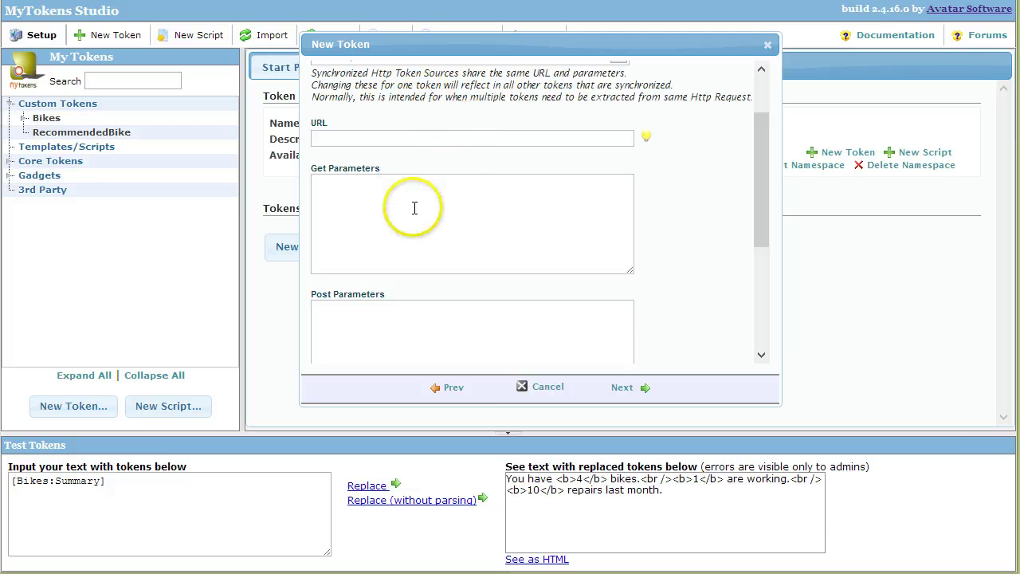
{"action": "key", "text": "alt+Tab"}
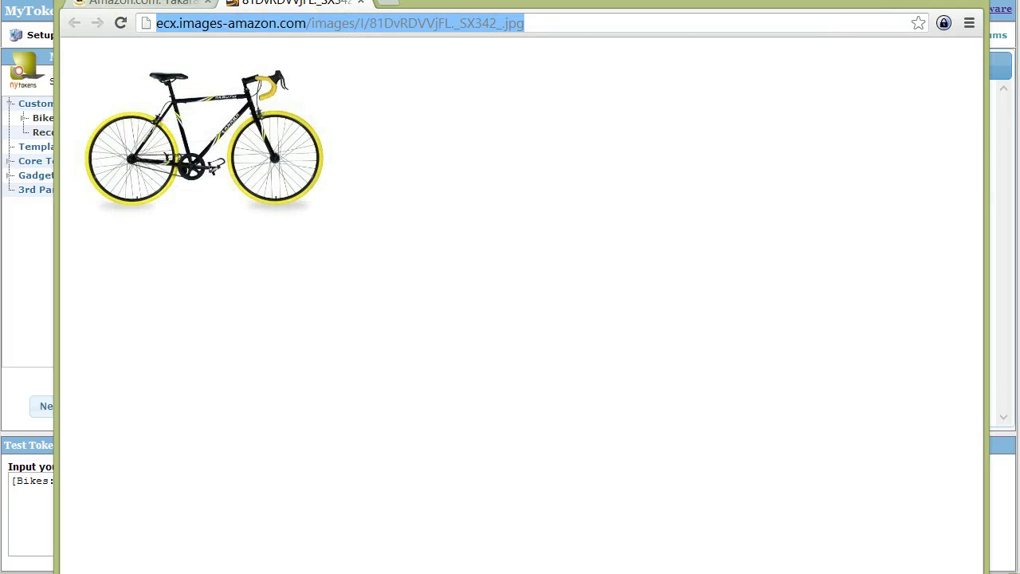
{"action": "left_click", "coordinate": [112, 8]}
{"action": "left_click", "coordinate": [335, 26]}
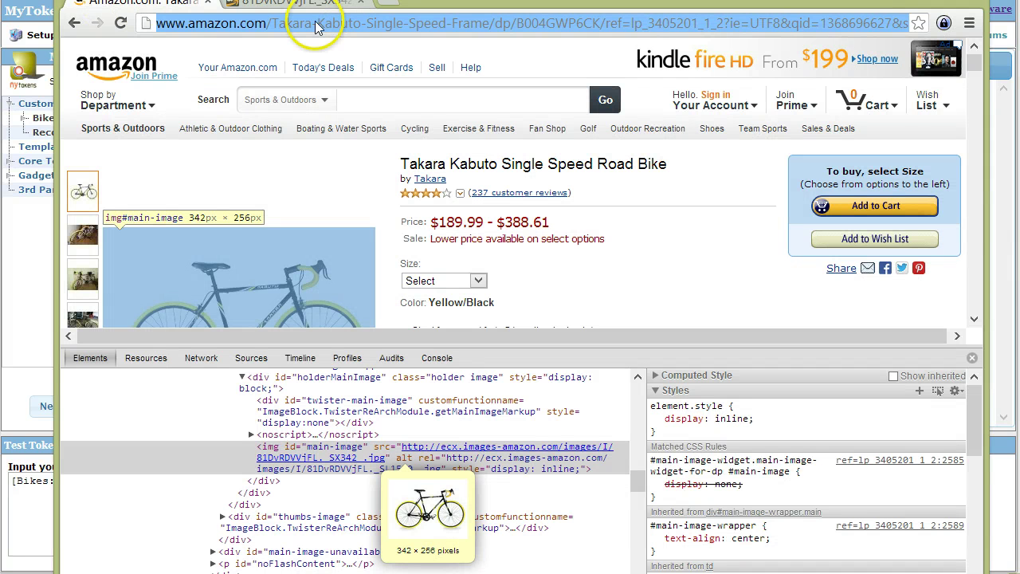
{"action": "key", "text": "alt+Tab"}
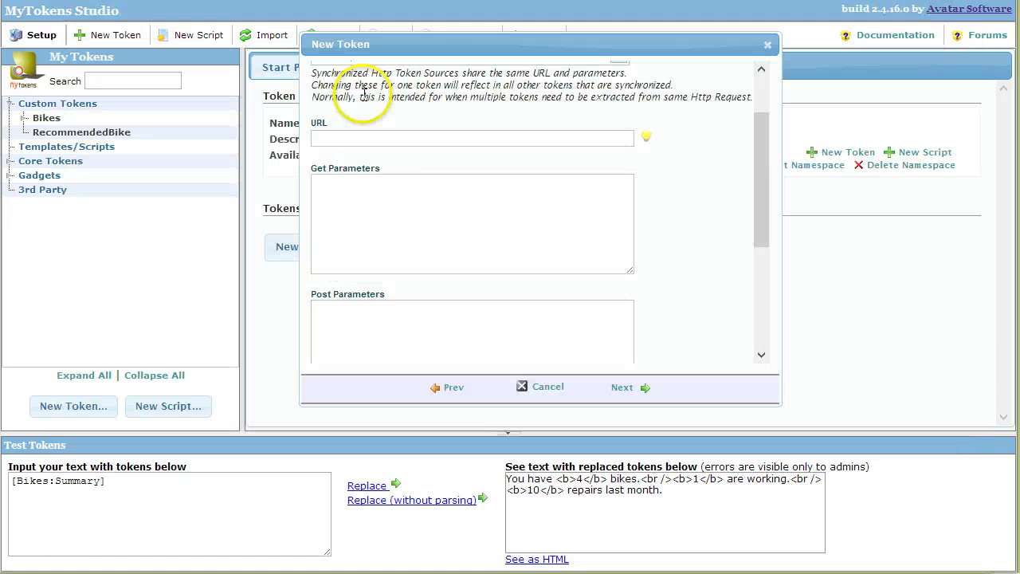
{"action": "left_click", "coordinate": [380, 139]}
{"action": "key", "text": "ctrl+v"}
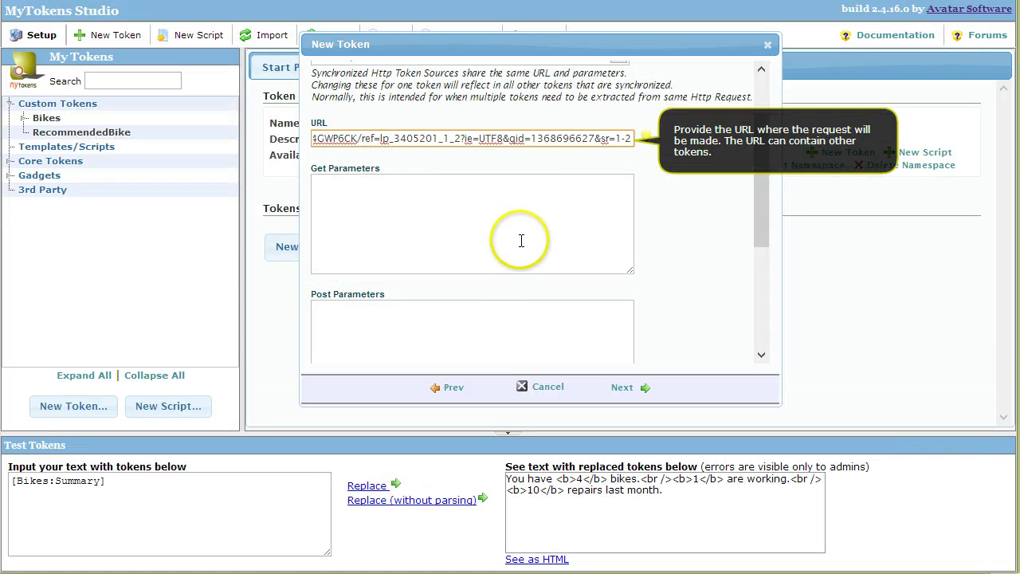
- Leave the request parameters and HTTP headers empty, set the response parsing to Regular Expression, and proceed to the data parsing settings
{"action": "left_click", "coordinate": [416, 201]}
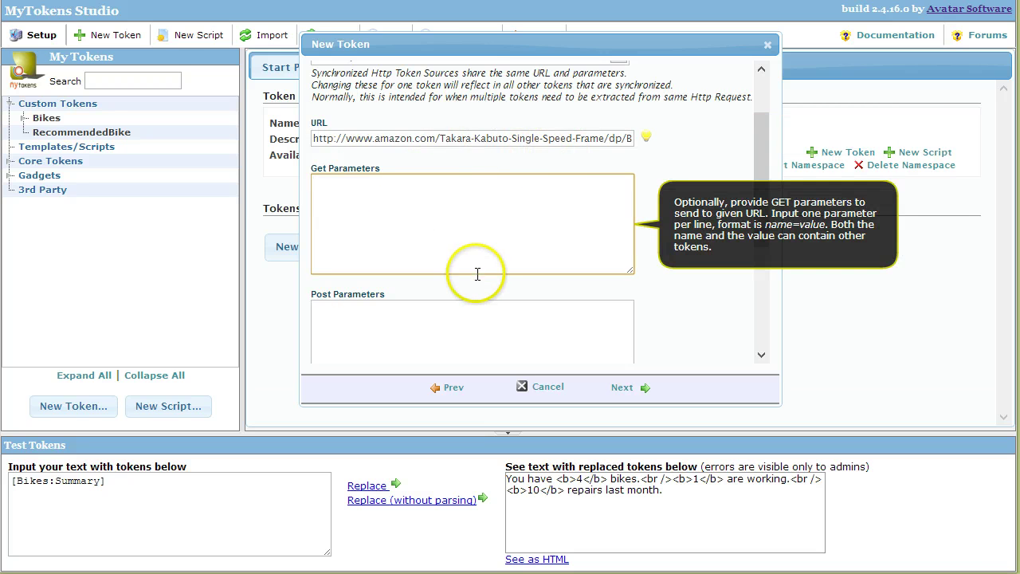
{"action": "scroll", "coordinate": [475, 276], "scroll_direction": "down", "scroll_amount": 3}
{"action": "left_click", "coordinate": [438, 240]}
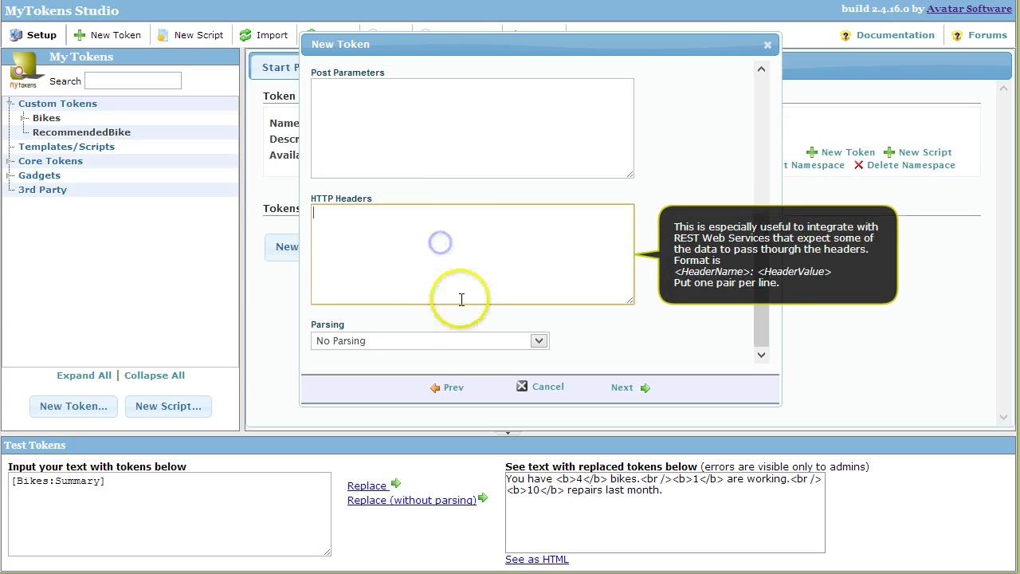
{"action": "left_click", "coordinate": [425, 344]}
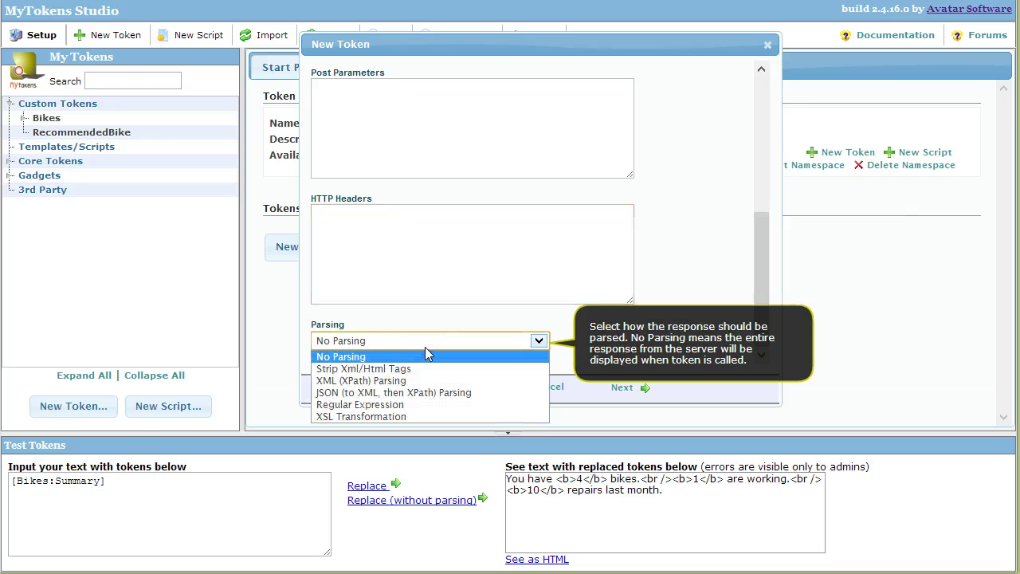
{"action": "left_click", "coordinate": [444, 382]}
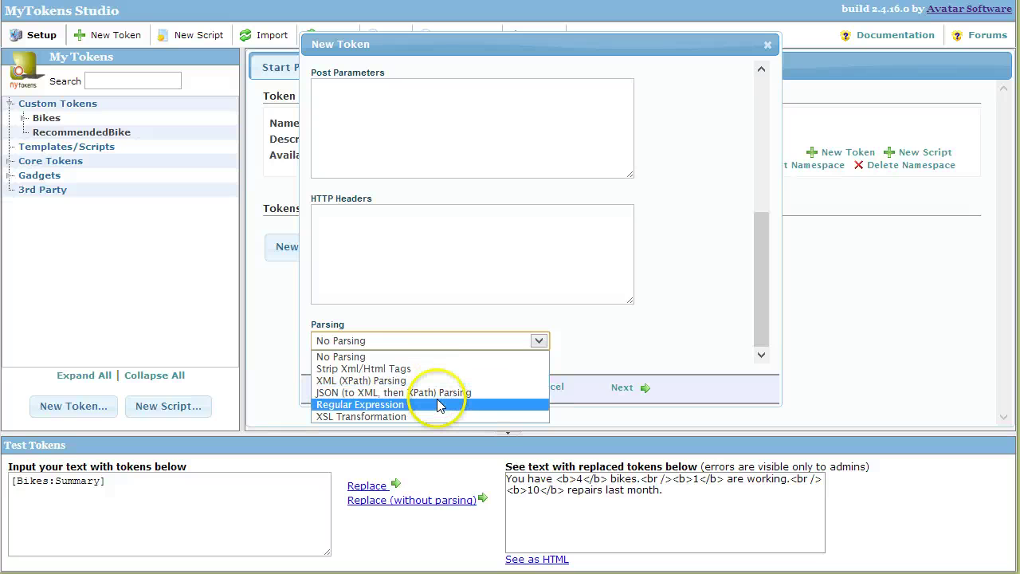
{"action": "left_click", "coordinate": [439, 404]}
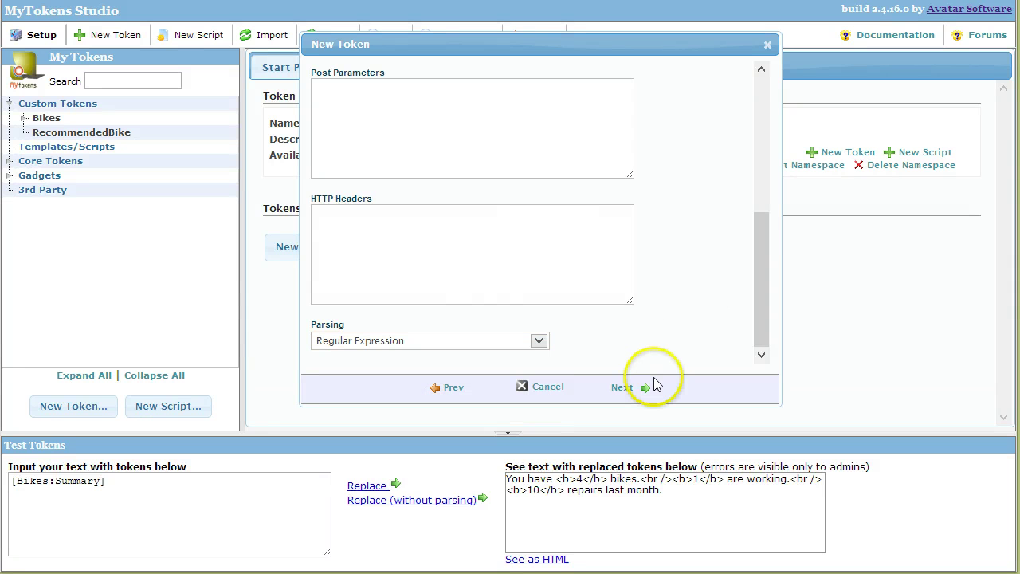
{"action": "left_click", "coordinate": [628, 389]}
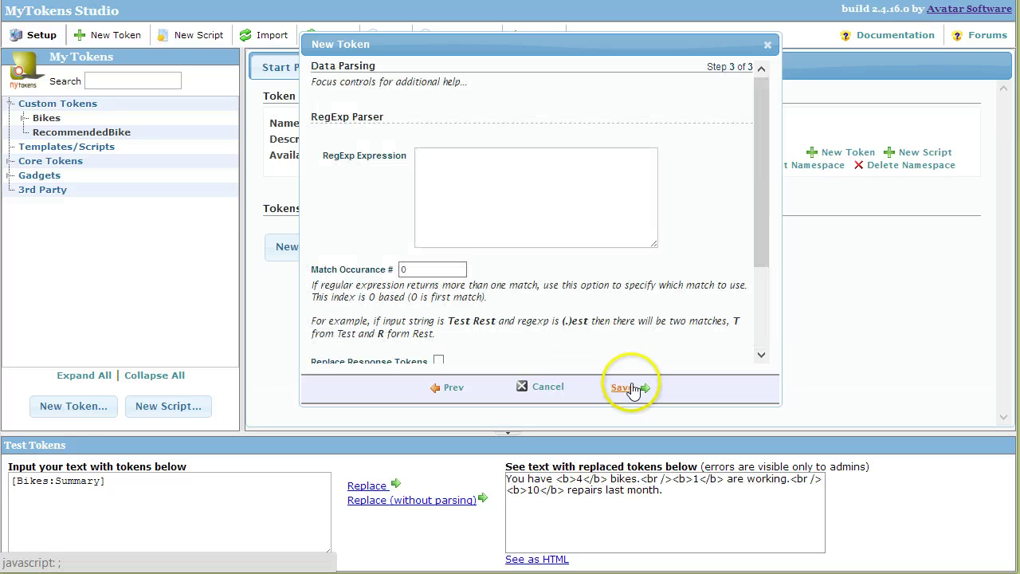
- Switch to the Amazon product page, open its source code, search for $388.61, and examine the class name of the enclosing span
{"action": "left_click", "coordinate": [495, 208]}
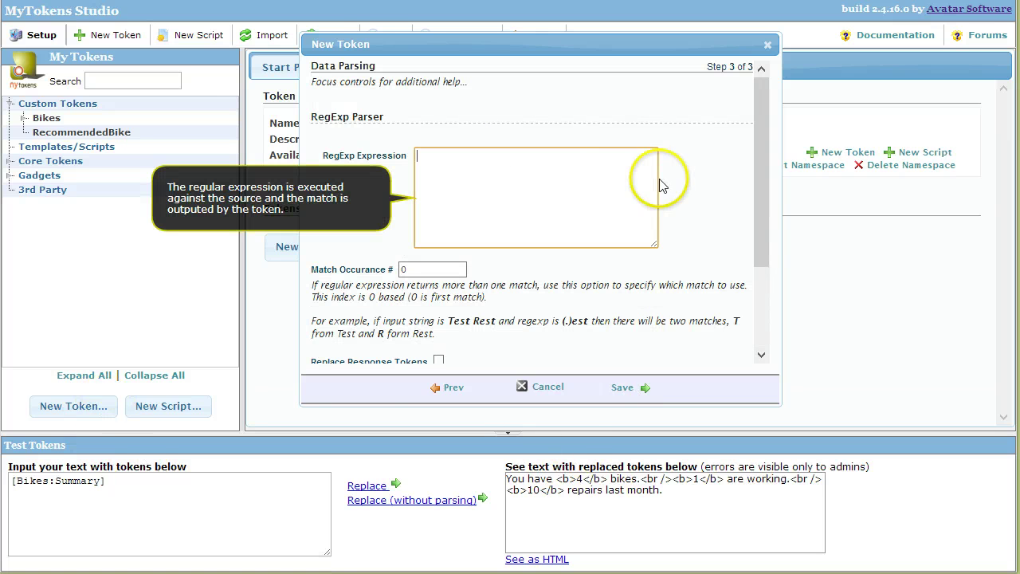
{"action": "key", "text": "alt+Tab"}
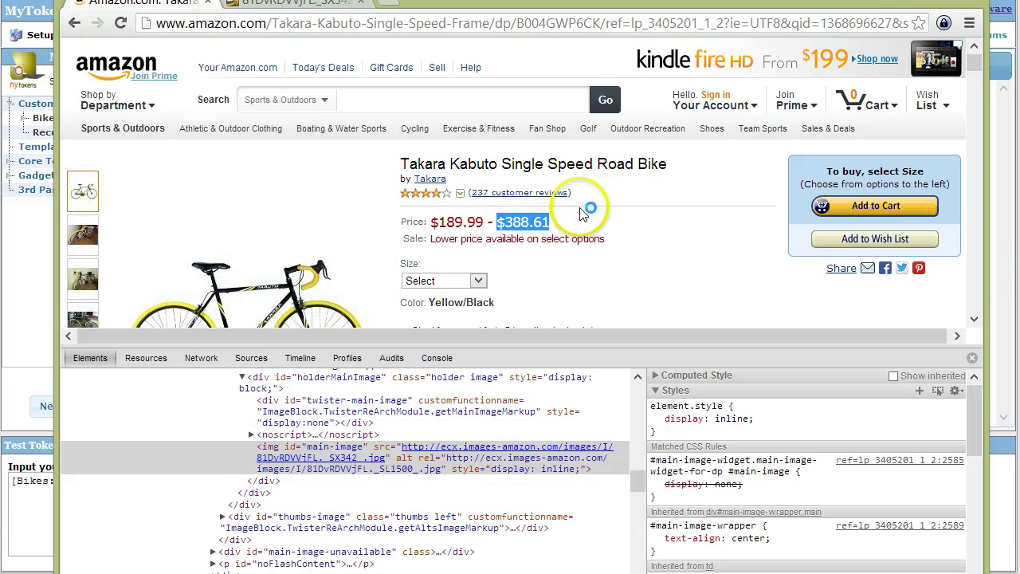
{"action": "key", "text": "ctrl+u"}
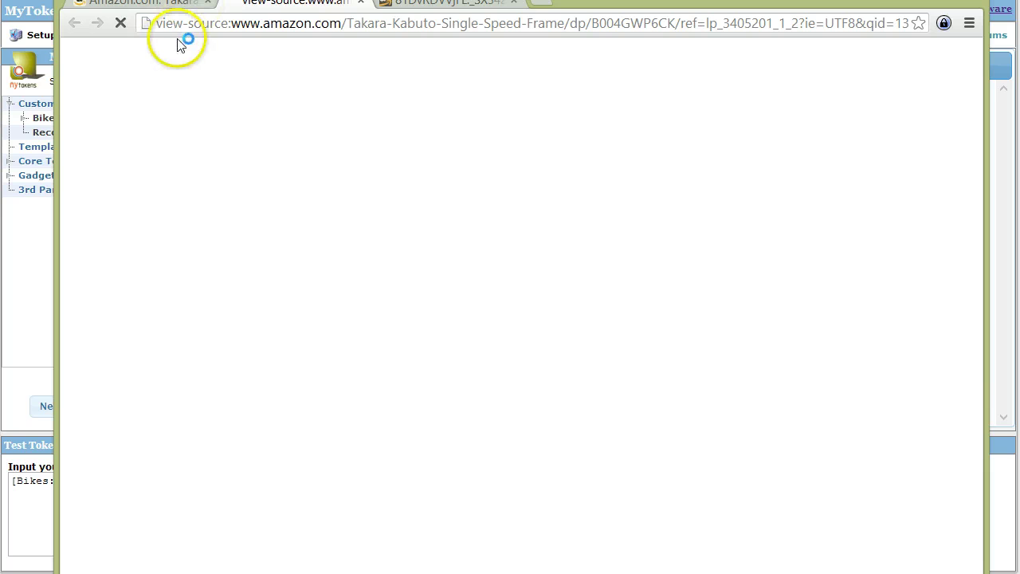
{"action": "key", "text": "ctrl+f"}
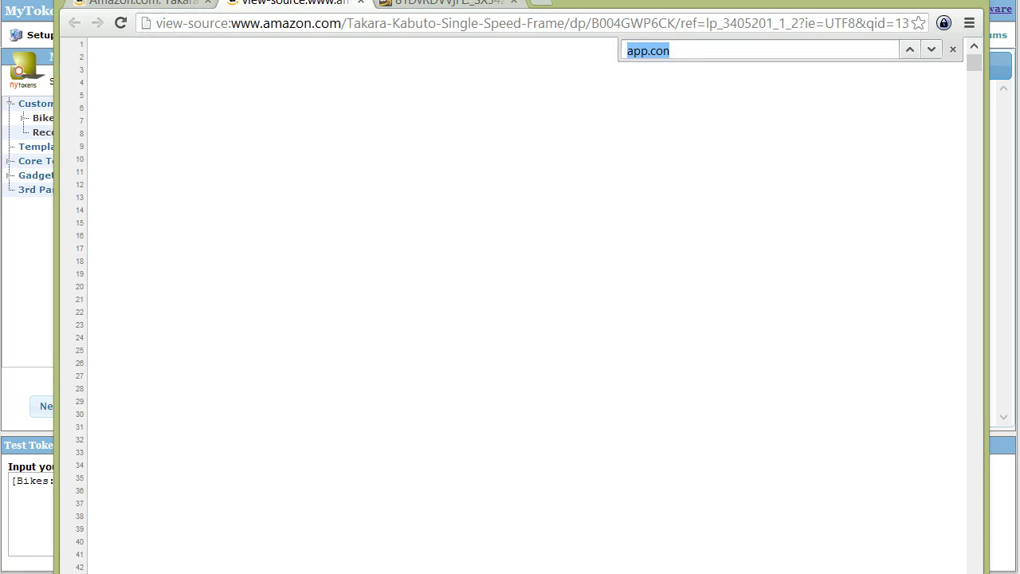
{"action": "left_click", "coordinate": [951, 49]}
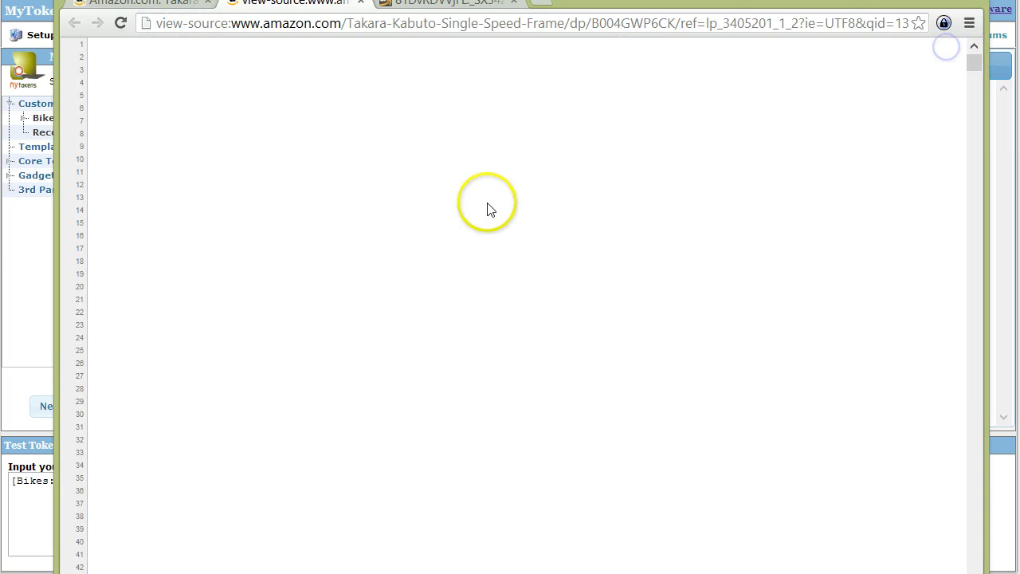
{"action": "key", "text": "ctrl+f"}
{"action": "key", "text": "Return"}
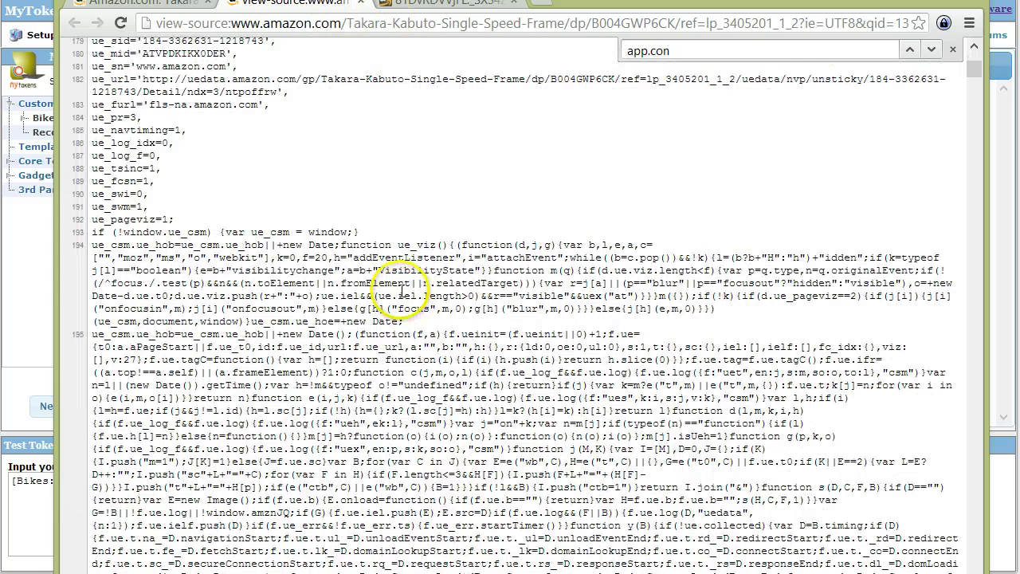
{"action": "key", "text": "ctrl+f"}
{"action": "type", "text": "$388.61"}
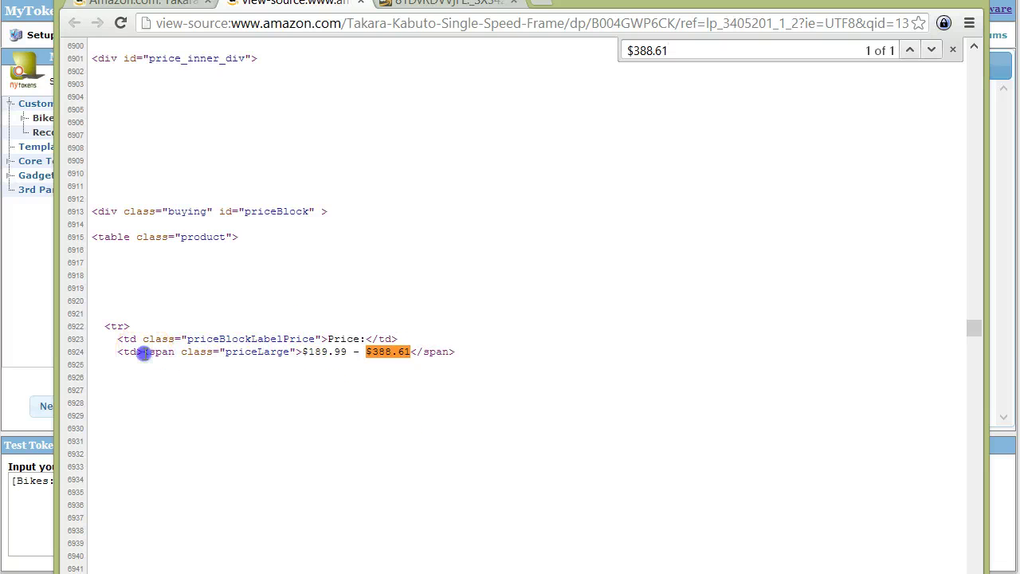
{"action": "left_click_drag", "start_coordinate": [159, 352], "coordinate": [464, 349]}
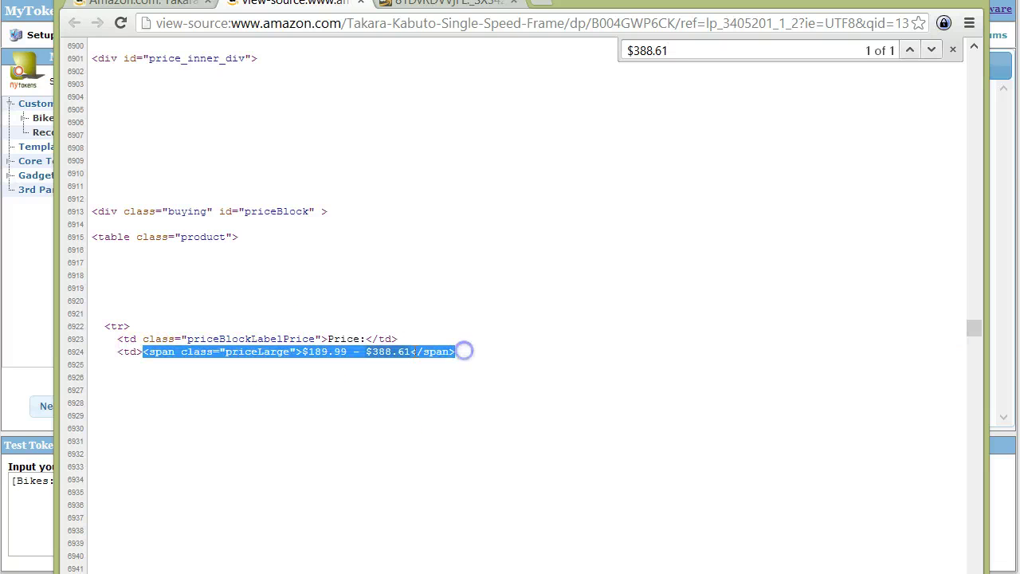
{"action": "double_click", "coordinate": [258, 352]}
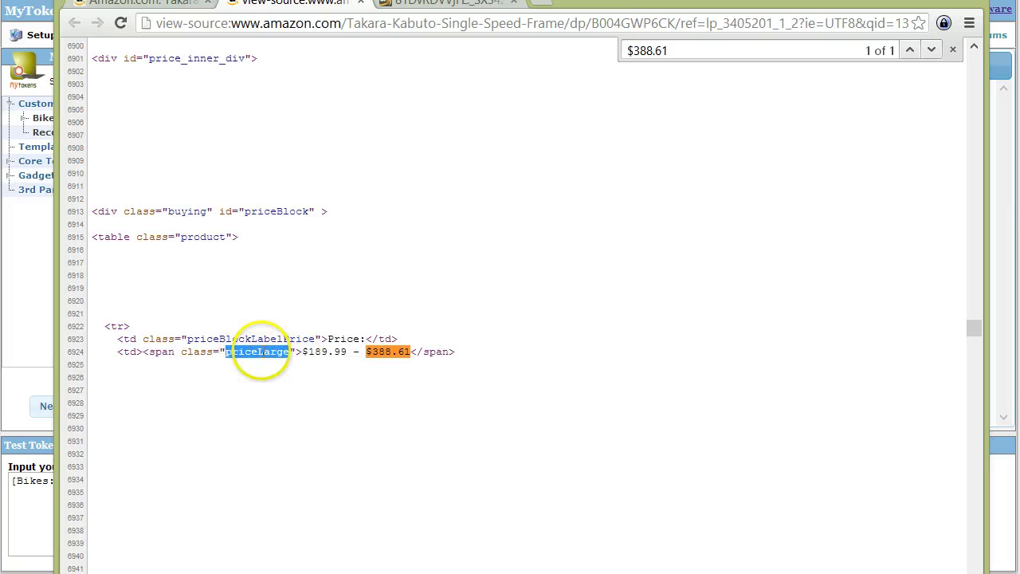
- Copy the priceLarge span from the page source into the token's RegExp expression and replace its price text with (.*)
{"action": "left_click_drag", "start_coordinate": [468, 355], "coordinate": [160, 353]}
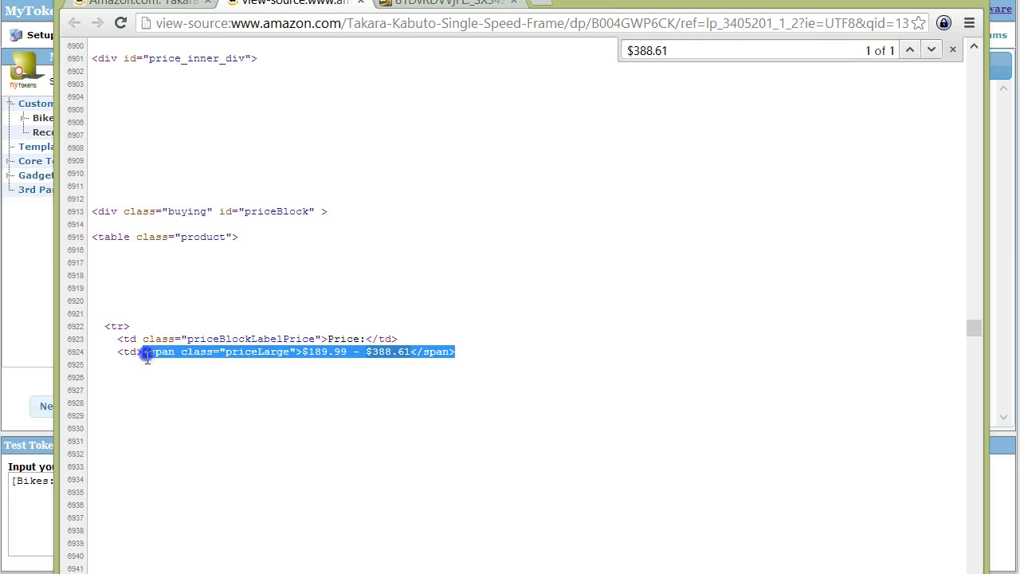
{"action": "key", "text": "alt+Tab"}
{"action": "left_click", "coordinate": [535, 175]}
{"action": "key", "text": "ctrl+v"}
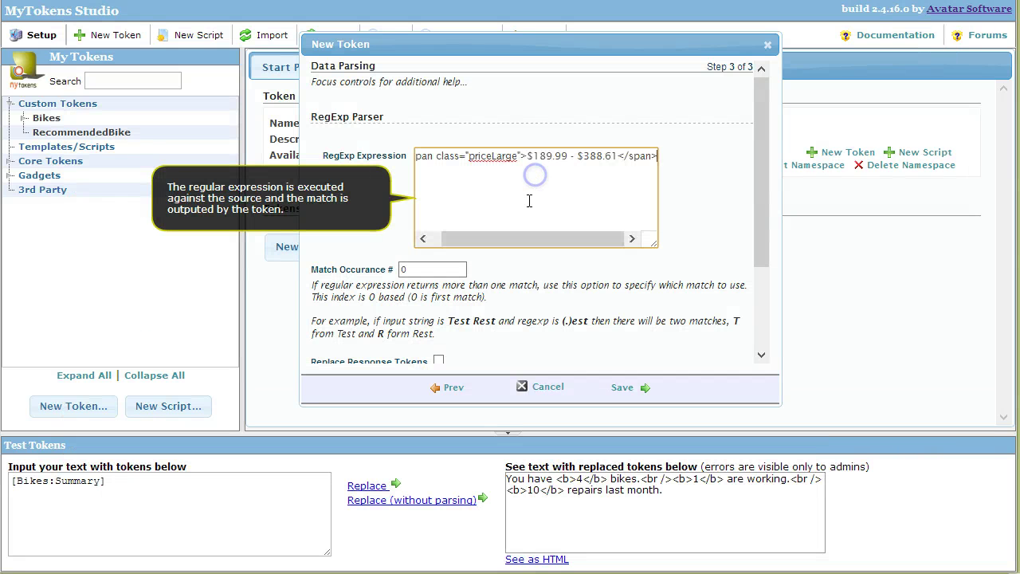
{"action": "left_click_drag", "start_coordinate": [528, 160], "coordinate": [609, 163]}
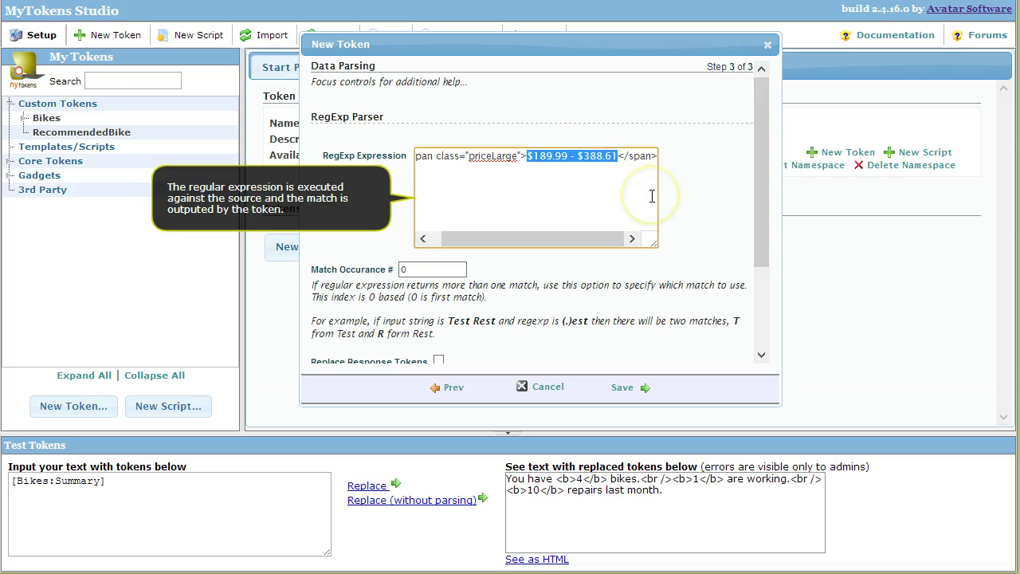
{"action": "type", "text": "("}
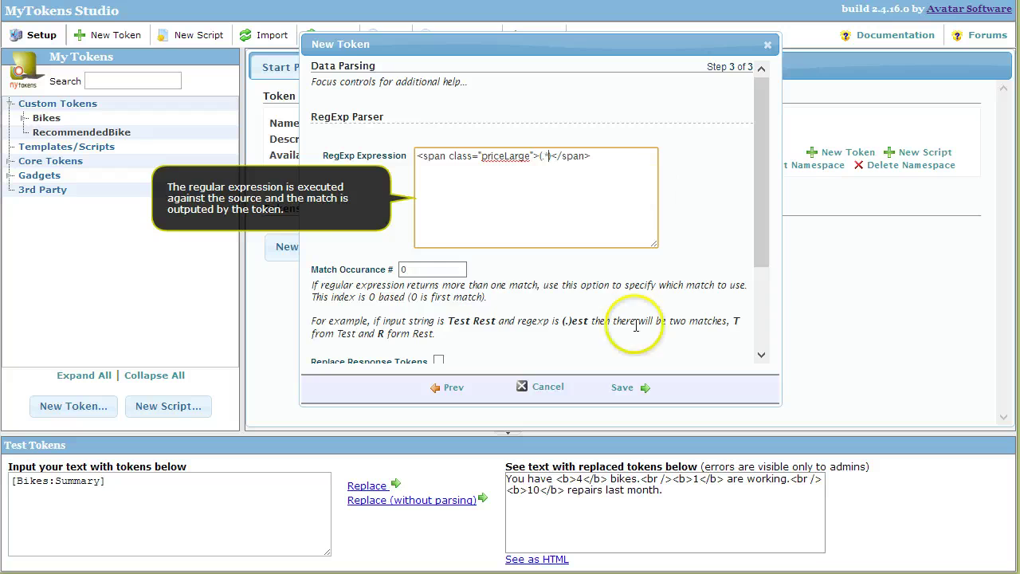
- Keep Match Occurance at 0, leave Replace Response Tokens and Decode HTML off, and save the Price token
{"action": "scroll", "coordinate": [724, 227], "scroll_direction": "down", "scroll_amount": 3}
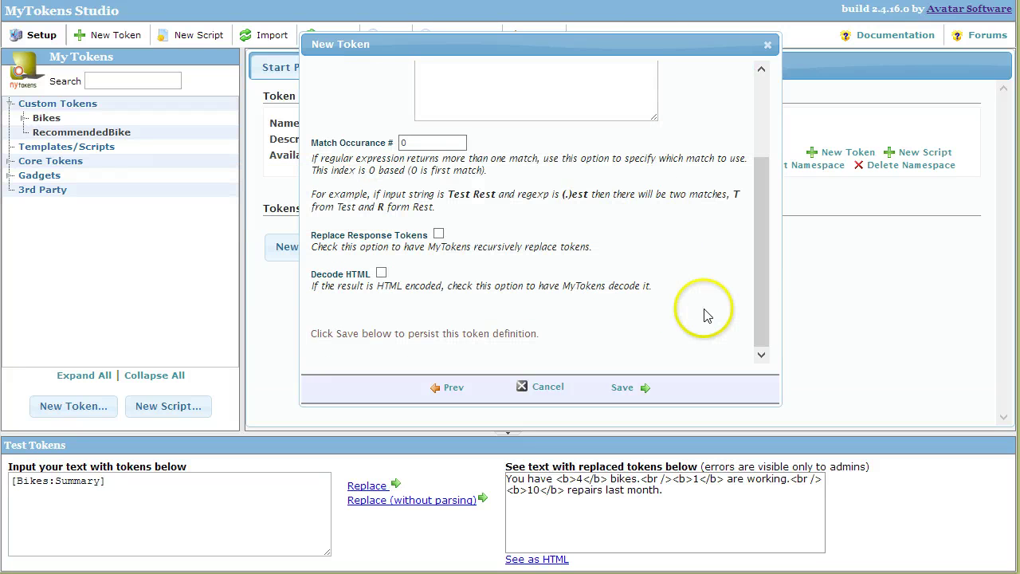
{"action": "scroll", "coordinate": [708, 302], "scroll_direction": "up", "scroll_amount": 3}
{"action": "scroll", "coordinate": [542, 255], "scroll_direction": "down", "scroll_amount": 3}
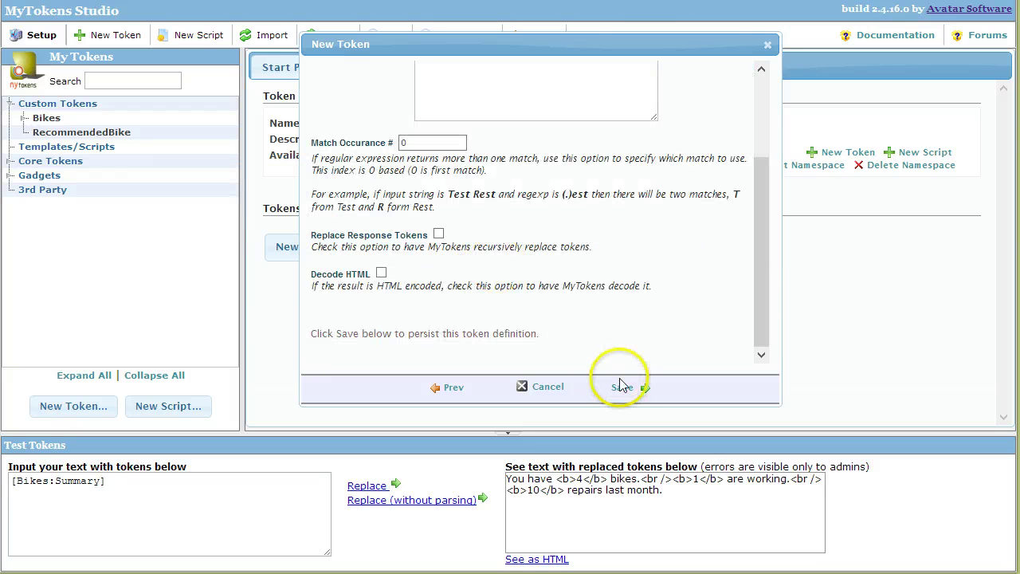
{"action": "left_click", "coordinate": [623, 386]}
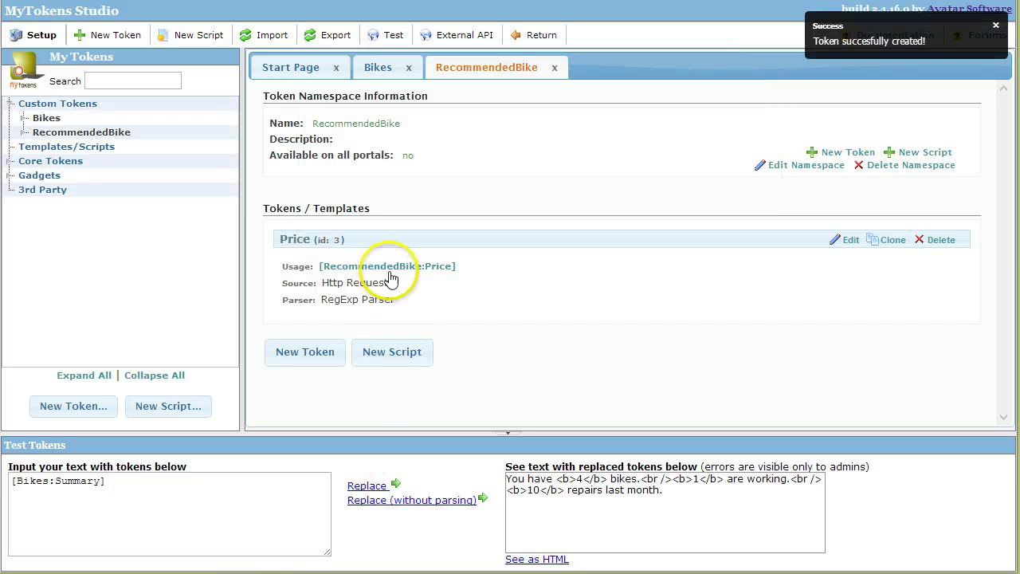
- Test the [RecommendedBike:Price] token and examine where the price ends in the replaced text
{"action": "left_click", "coordinate": [389, 268]}
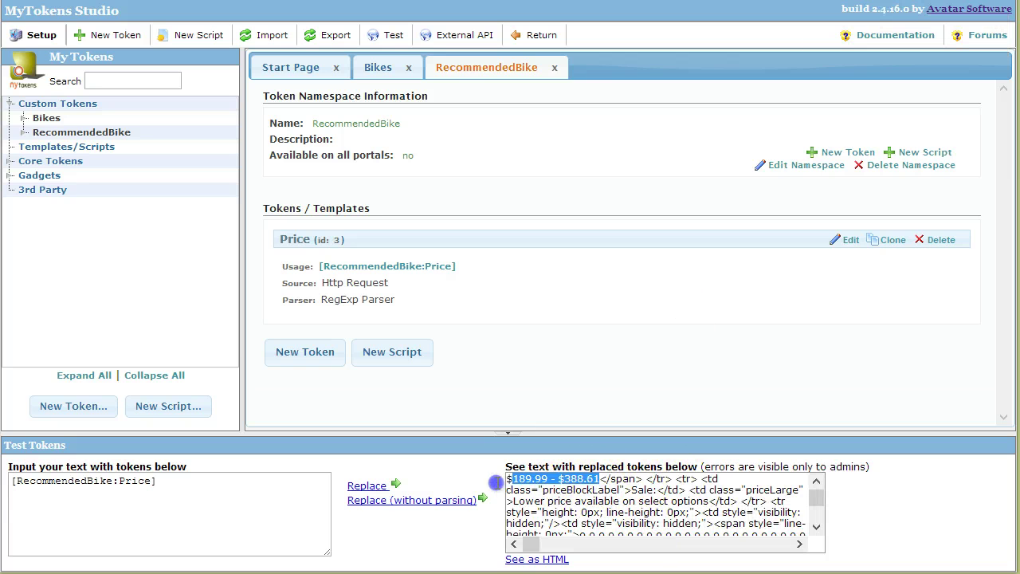
{"action": "left_click_drag", "start_coordinate": [496, 483], "coordinate": [517, 480]}
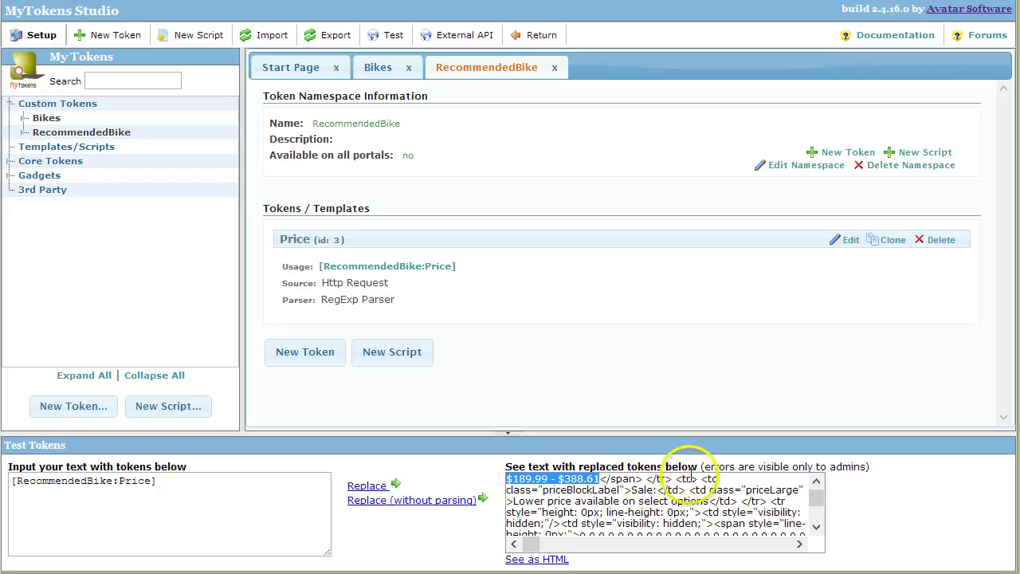
{"action": "mouse_move", "coordinate": [817, 496]}
{"action": "left_mouse_down"}
{"action": "mouse_move", "coordinate": [813, 522]}
{"action": "mouse_move", "coordinate": [816, 488]}
{"action": "left_mouse_up"}
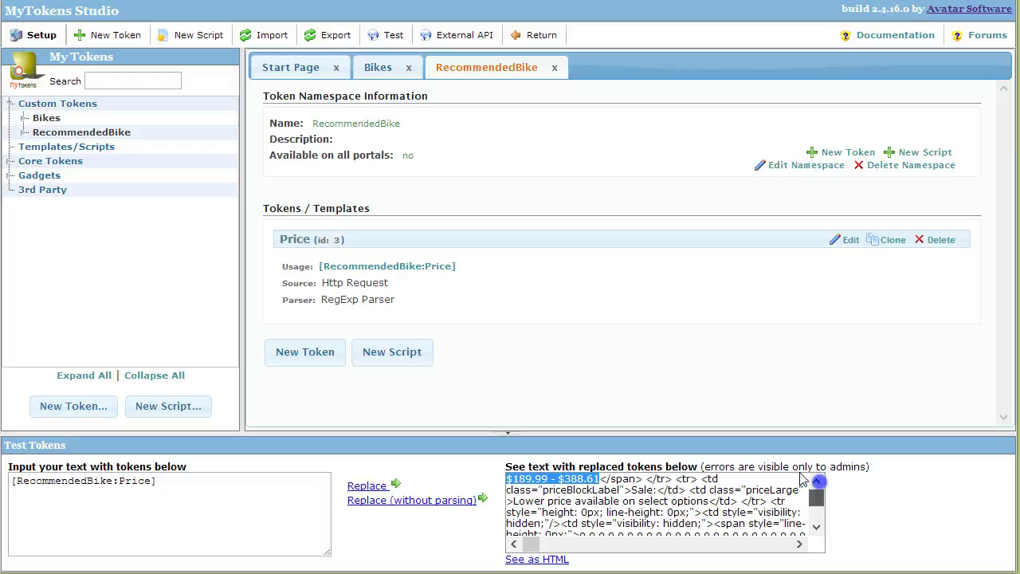
{"action": "left_click", "coordinate": [613, 479]}
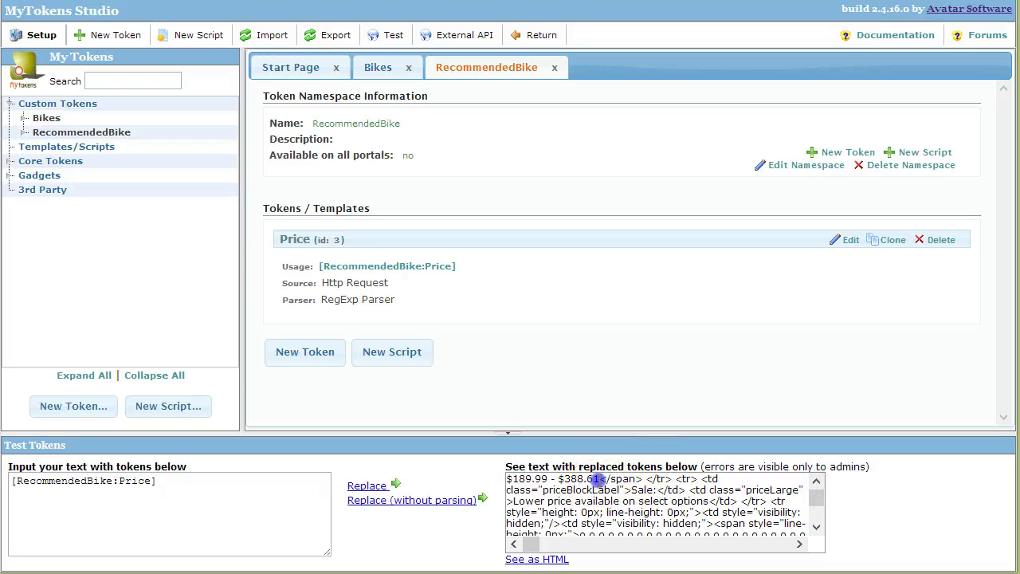
{"action": "mouse_move", "coordinate": [610, 467]}
{"action": "left_mouse_down"}
{"action": "mouse_move", "coordinate": [590, 479]}
{"action": "mouse_move", "coordinate": [599, 479]}
{"action": "left_mouse_up"}
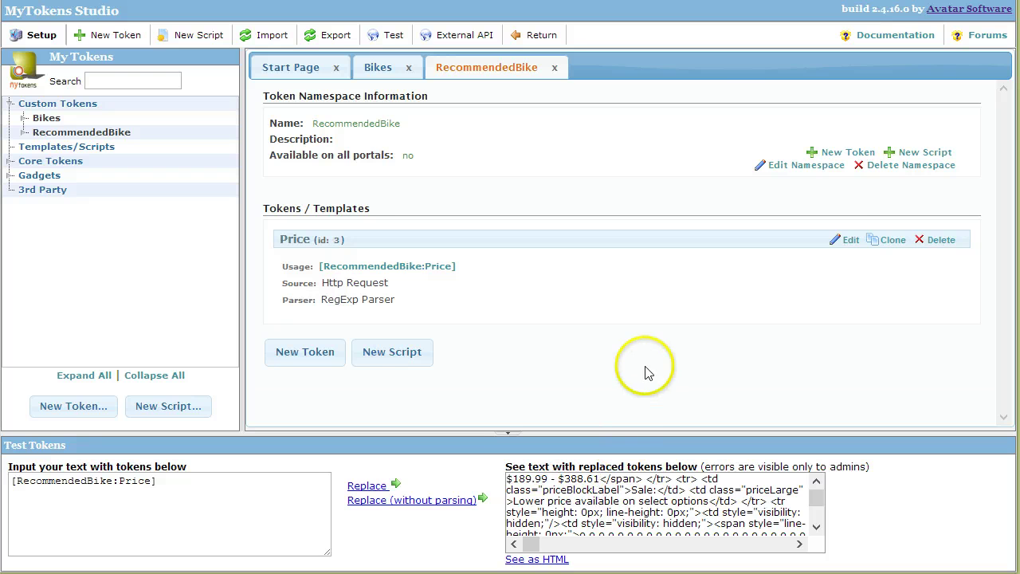
- Change the Price token's regular expression to <span class="priceLarge">(.*?)</span>, save it, and test the token again
{"action": "left_click", "coordinate": [846, 240]}
{"action": "left_click", "coordinate": [560, 356]}
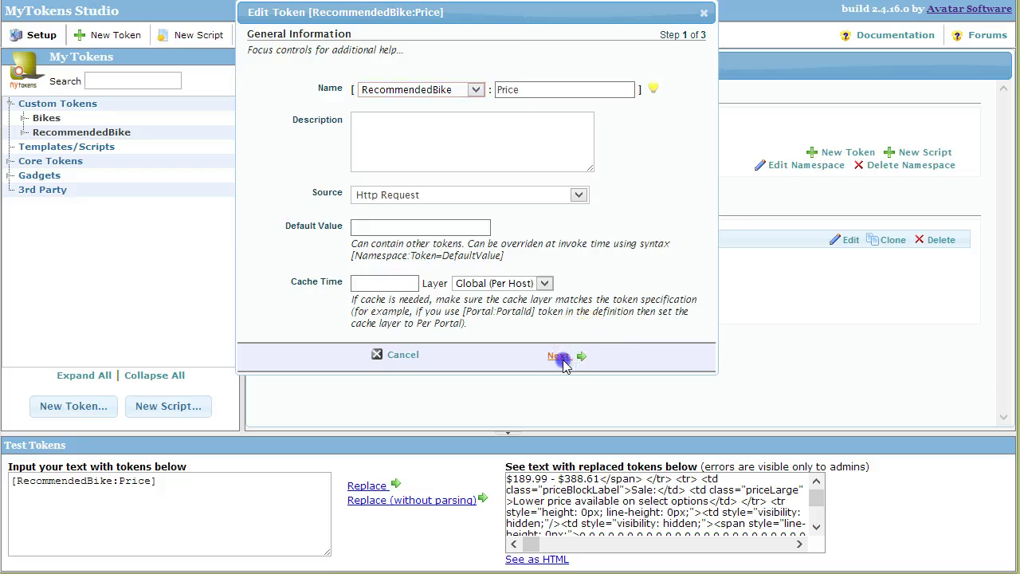
{"action": "left_click", "coordinate": [559, 356]}
{"action": "left_click", "coordinate": [484, 131]}
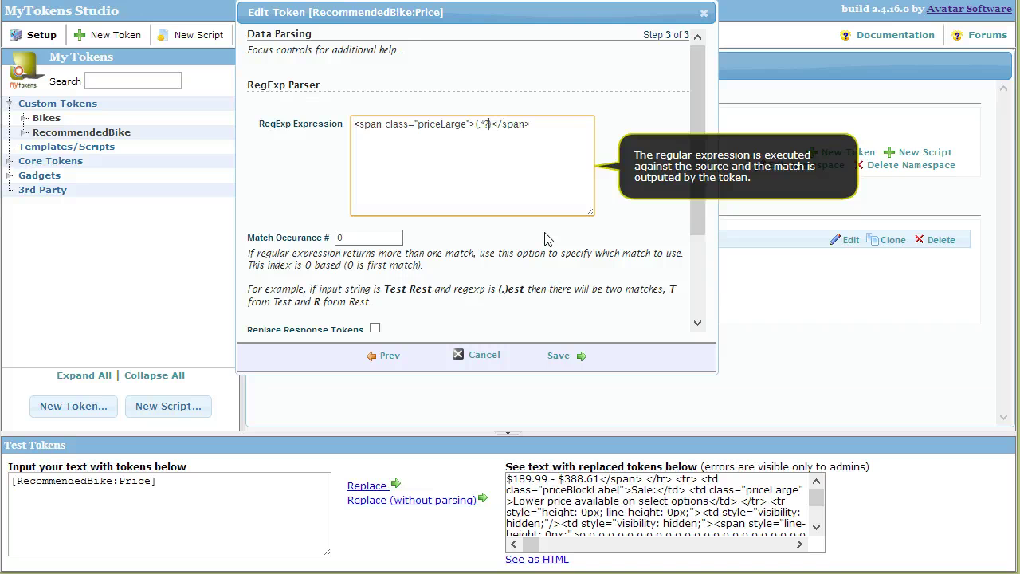
{"action": "left_click", "coordinate": [558, 356]}
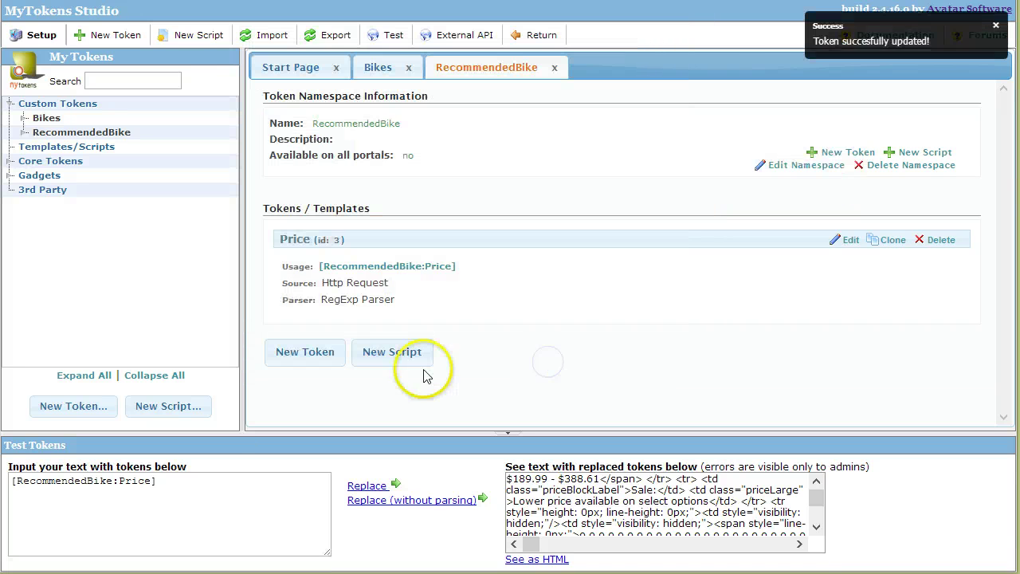
{"action": "left_click", "coordinate": [362, 486]}
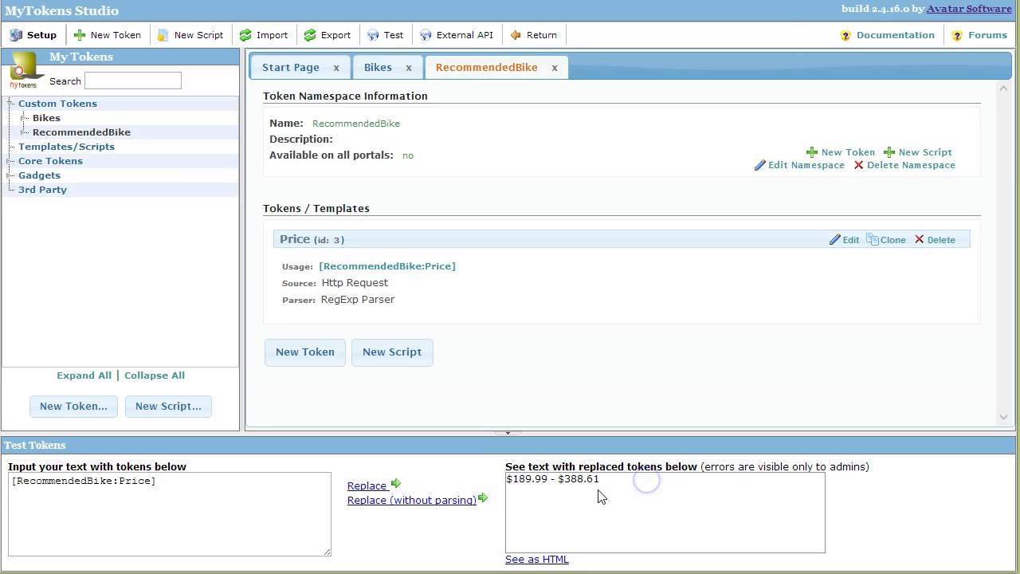
{"action": "left_click_drag", "start_coordinate": [600, 488], "coordinate": [538, 489]}
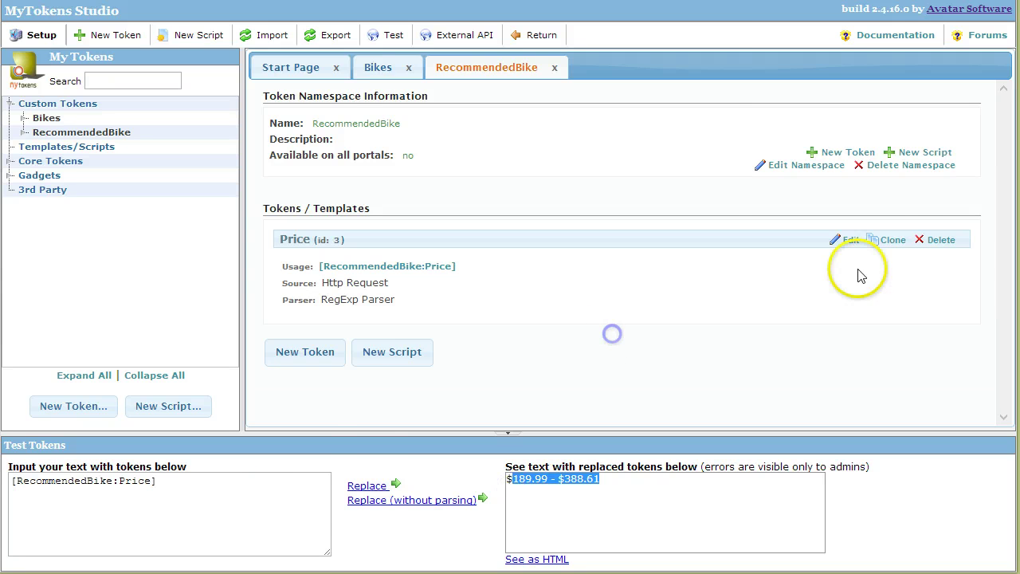
- Set the Price token's cache time to 3600 seconds with the Global (Per Host) layer and save the token
{"action": "left_click", "coordinate": [853, 241]}
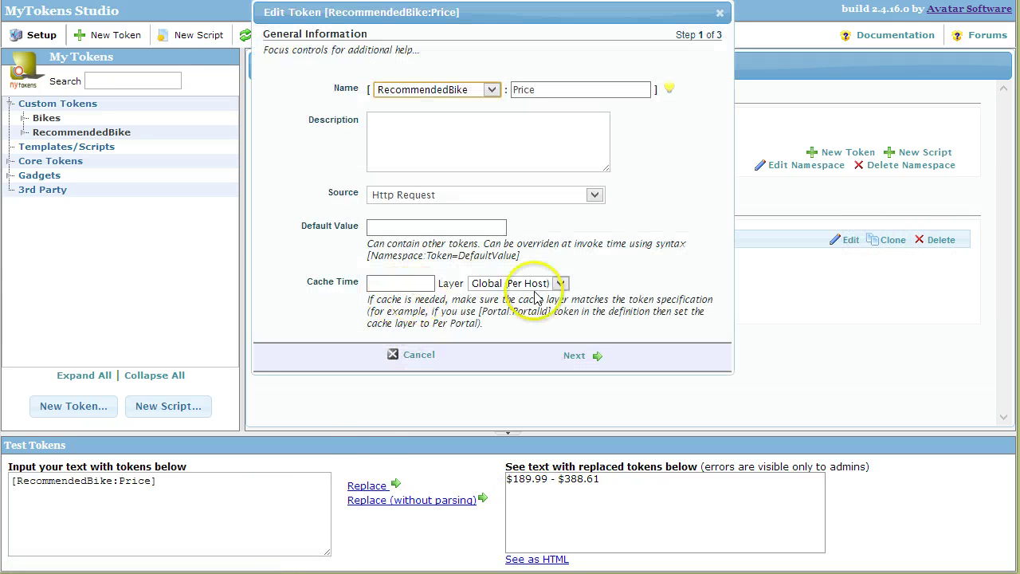
{"action": "left_click", "coordinate": [418, 283]}
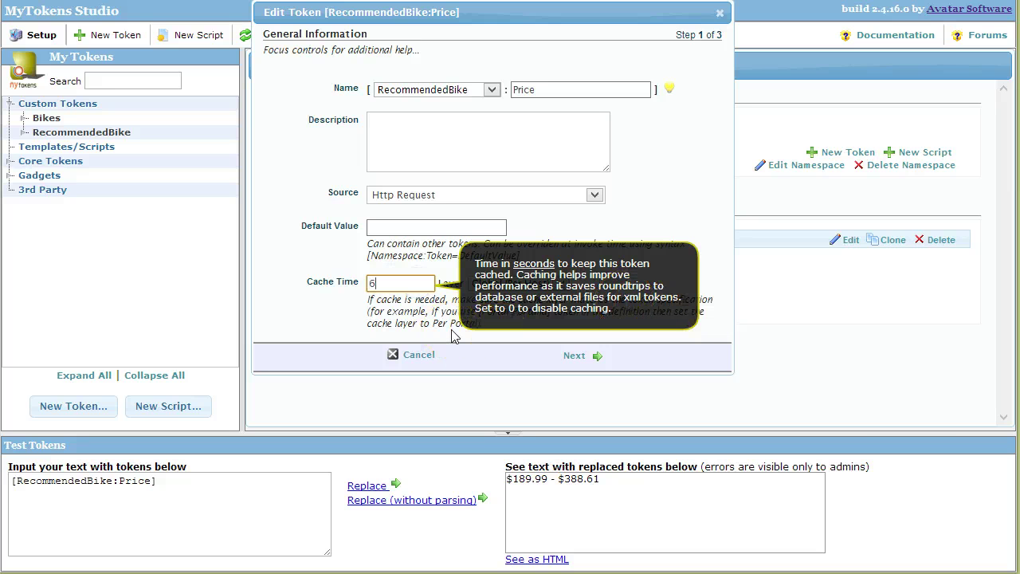
{"action": "left_click", "coordinate": [715, 364]}
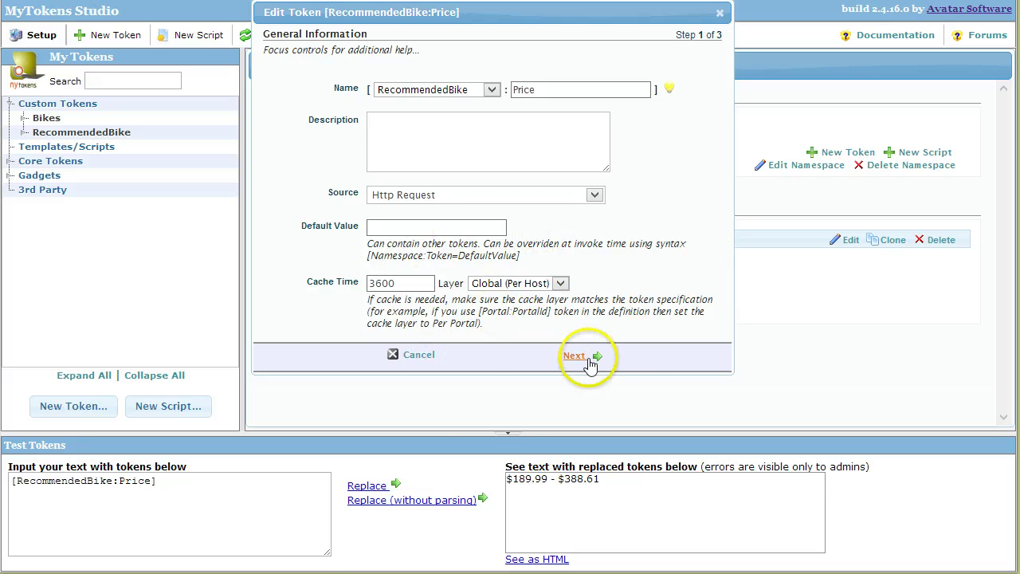
{"action": "left_click", "coordinate": [576, 355]}
{"action": "left_click", "coordinate": [576, 356]}
{"action": "left_click", "coordinate": [587, 370]}
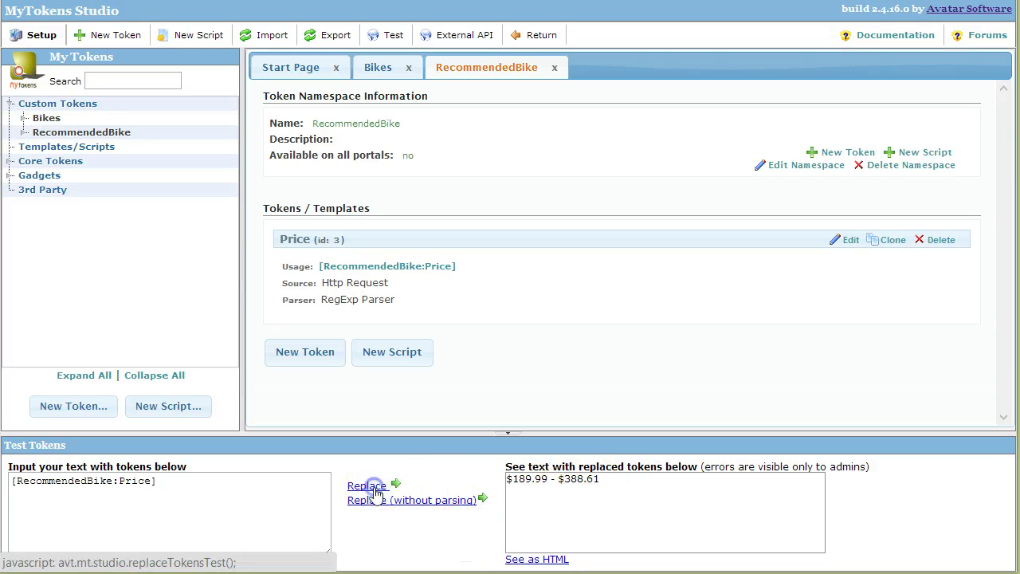
- Rerun the replacement test for [RecommendedBike:Price] to check the cached token's output
{"action": "left_click_drag", "start_coordinate": [587, 479], "coordinate": [478, 488]}
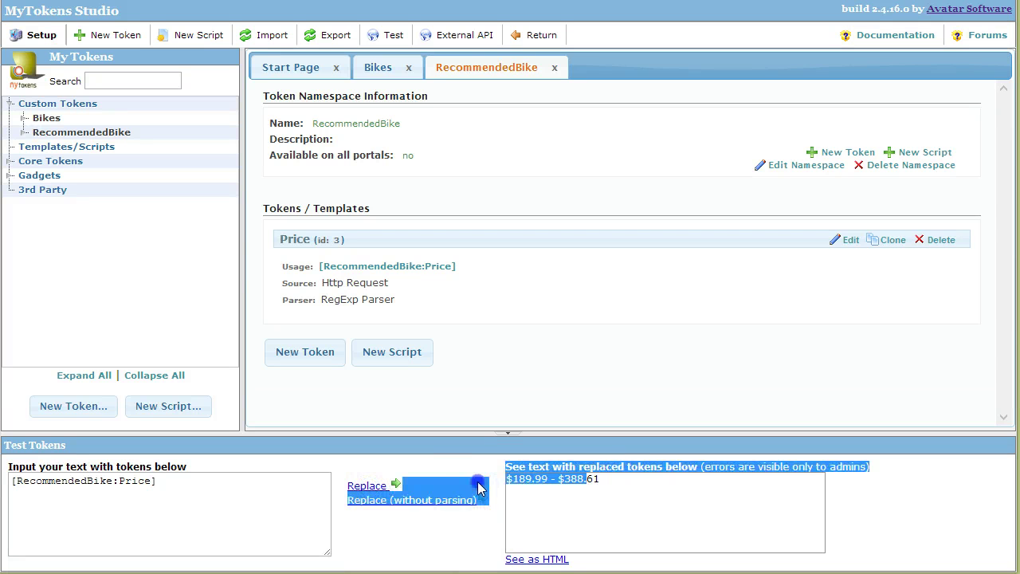
{"action": "left_click", "coordinate": [370, 547]}
{"action": "left_click", "coordinate": [362, 487]}
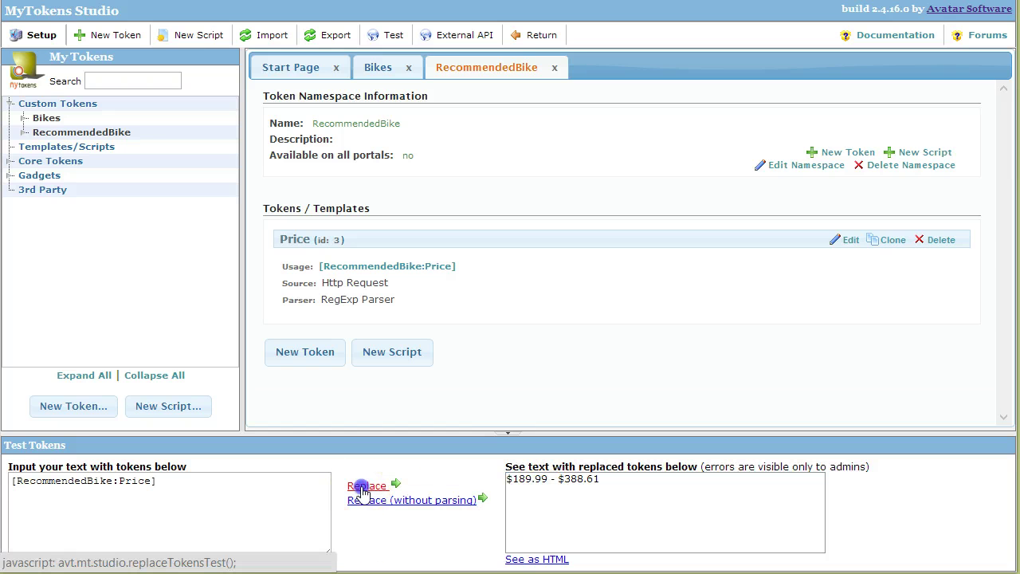
{"action": "left_click", "coordinate": [257, 483]}
{"action": "key", "text": "ctrl+a"}
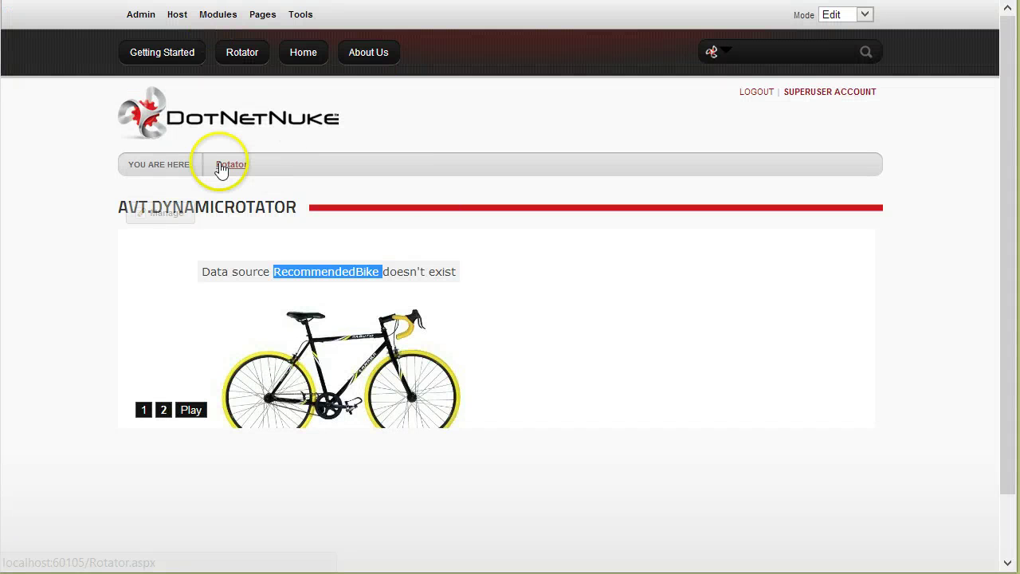
- Switch to the site's Rotator page, reload it, and view the price and bike image on slide 2
{"action": "left_click", "coordinate": [228, 165]}
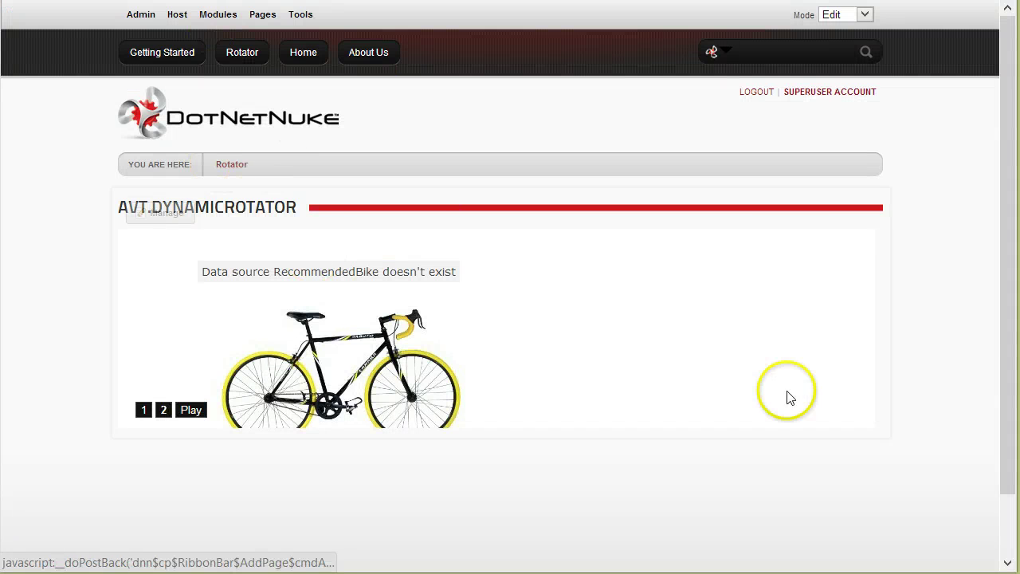
{"action": "left_click", "coordinate": [238, 167]}
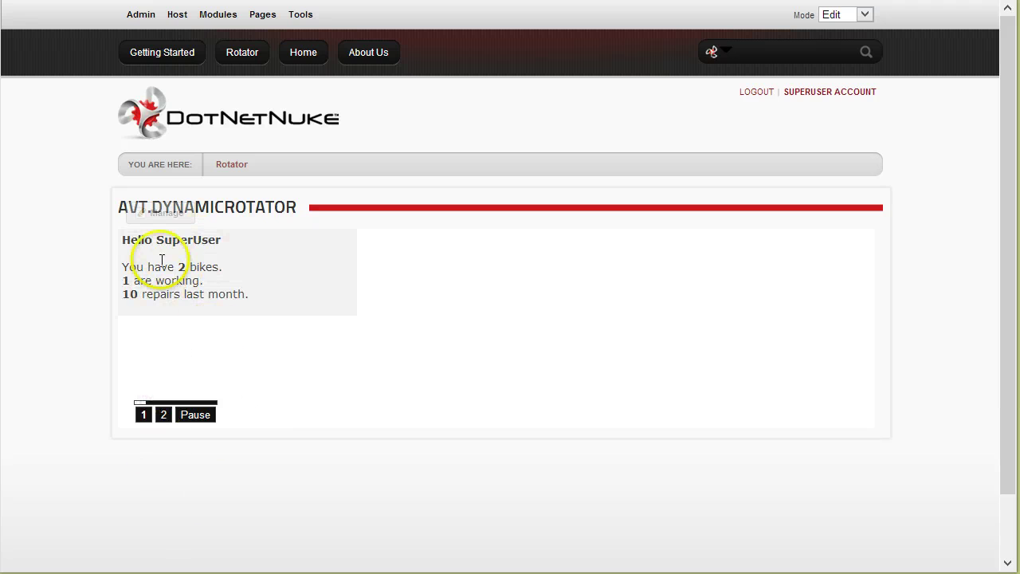
{"action": "left_click", "coordinate": [164, 415]}
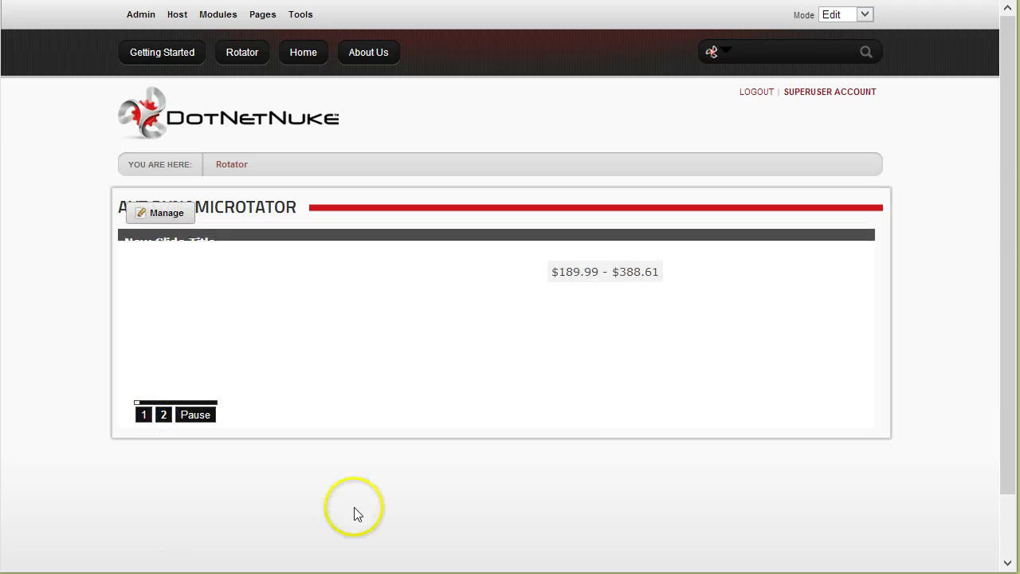
{"action": "scroll", "coordinate": [269, 291], "scroll_direction": "down", "scroll_amount": 2}
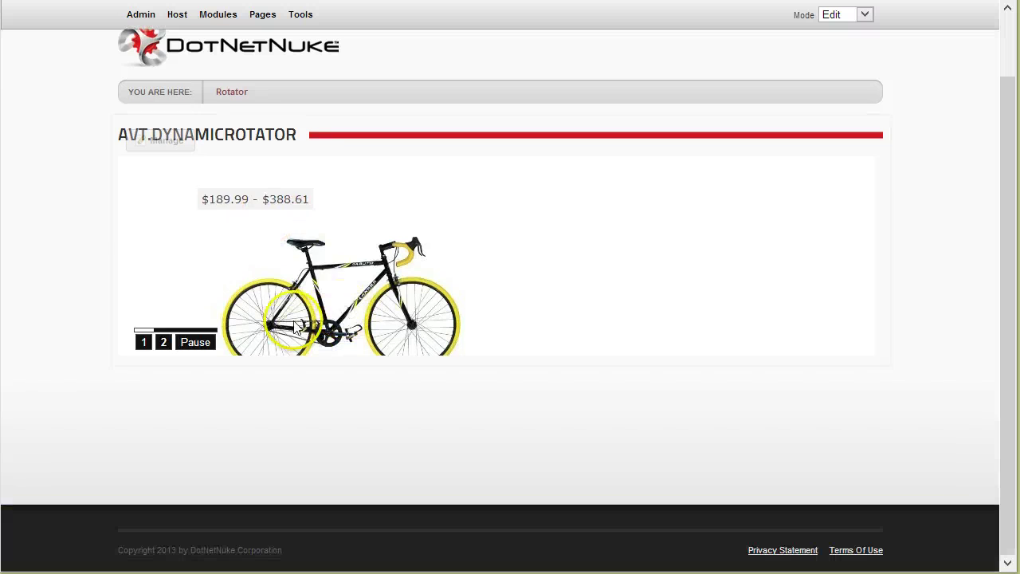